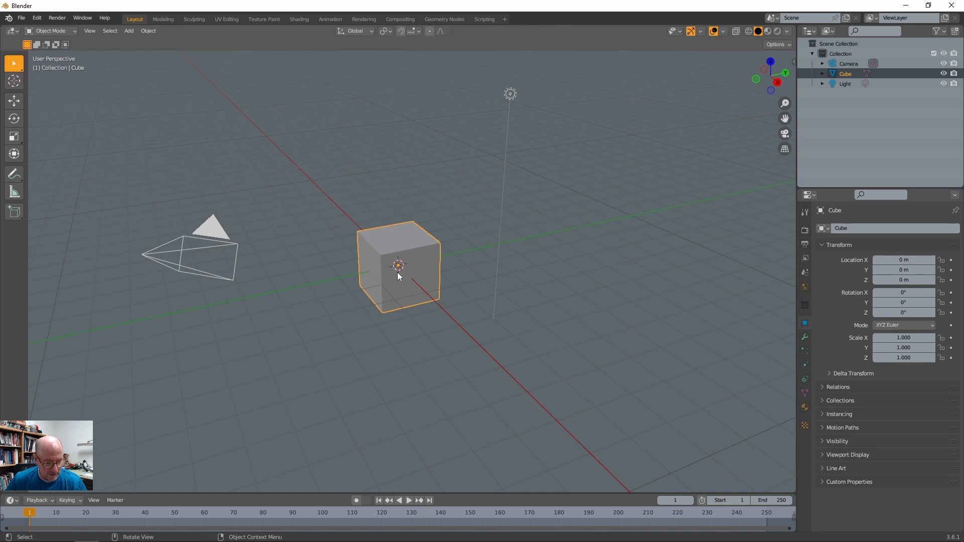
- Add a UV sphere at the cube's centre and set its Z location to 1.5 m
shift+middle_drag(401, 275, 457, 284)
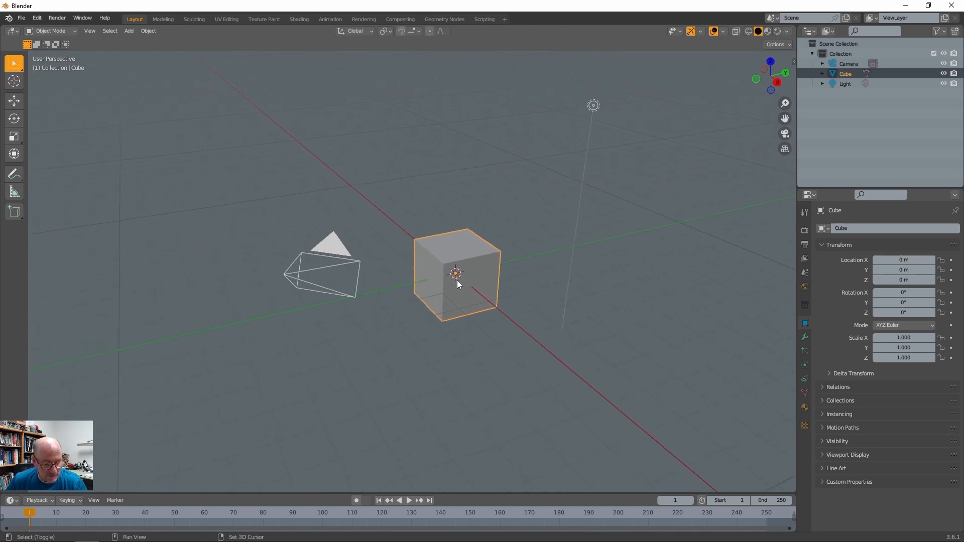
key(shift+a)
mouse_move(457, 282)
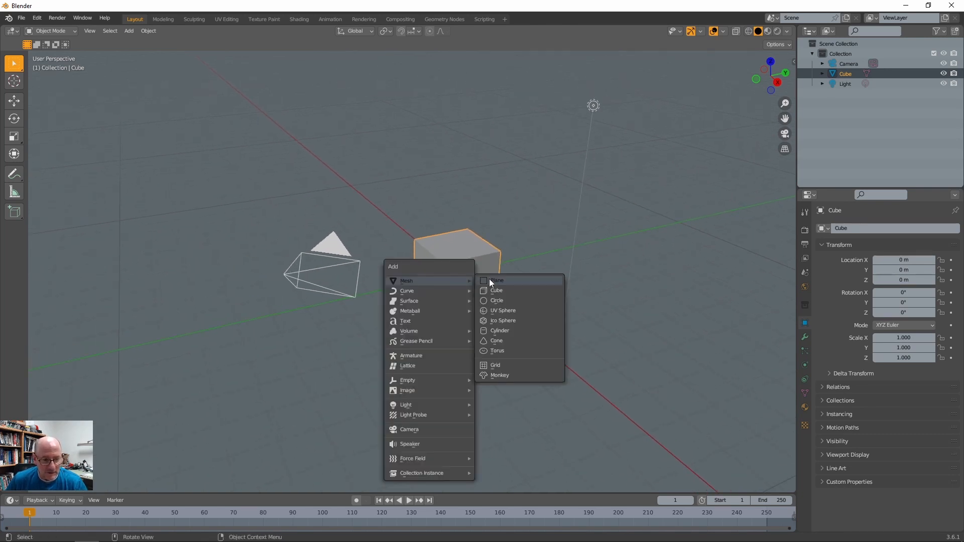
click(504, 311)
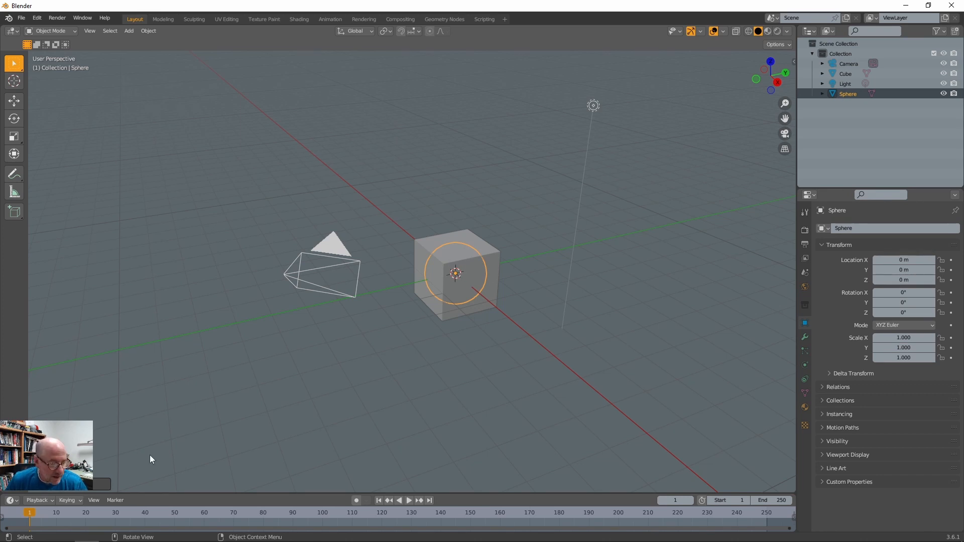
click(101, 485)
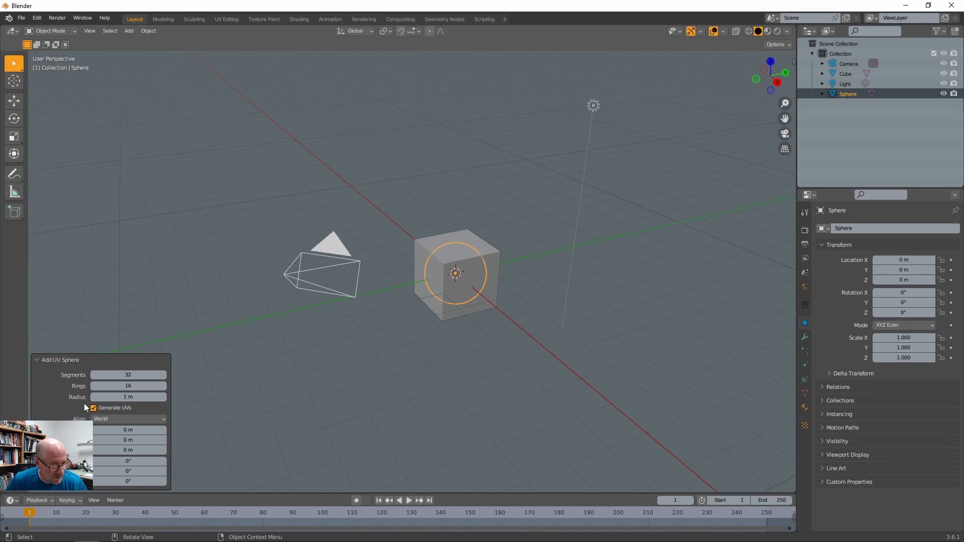
drag(128, 450, 439, 310)
click(114, 450)
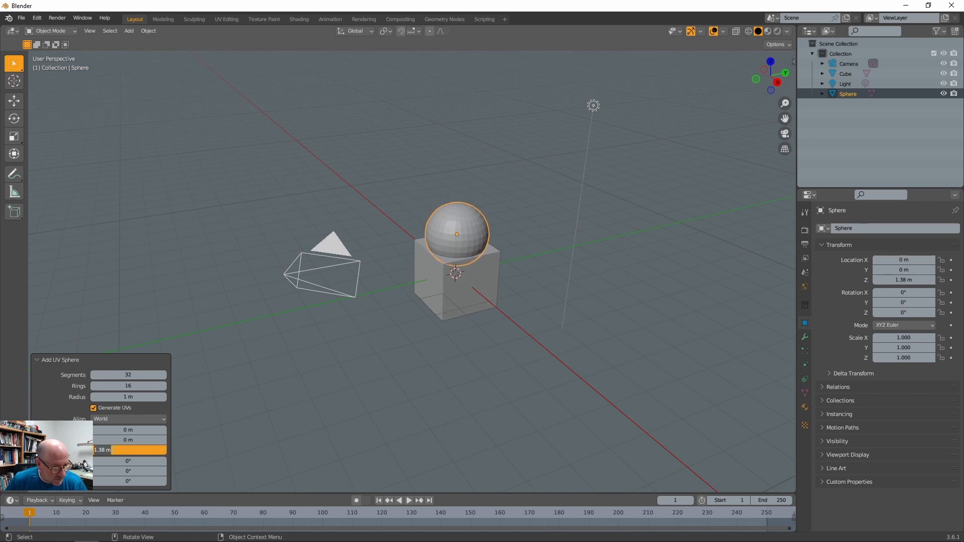
text(1.5)
key(Return)
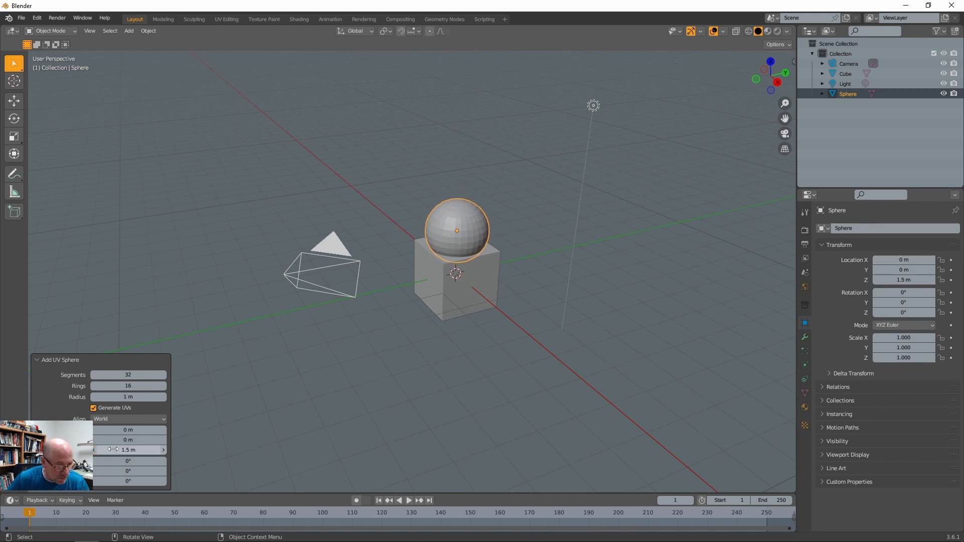
- Set the UV sphere's radius to 0.75 m
drag(128, 397, 603, 268)
click(131, 397)
text(0.75)
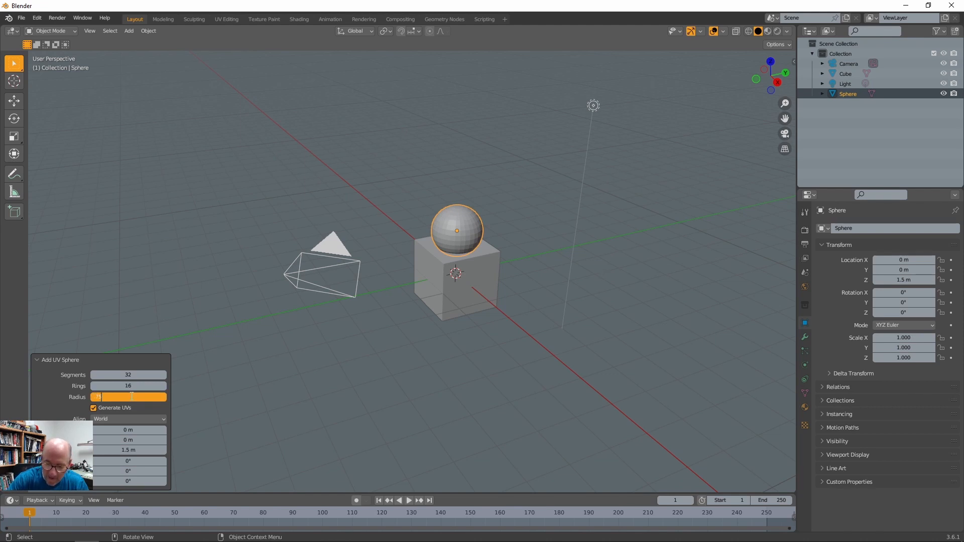
key(Return)
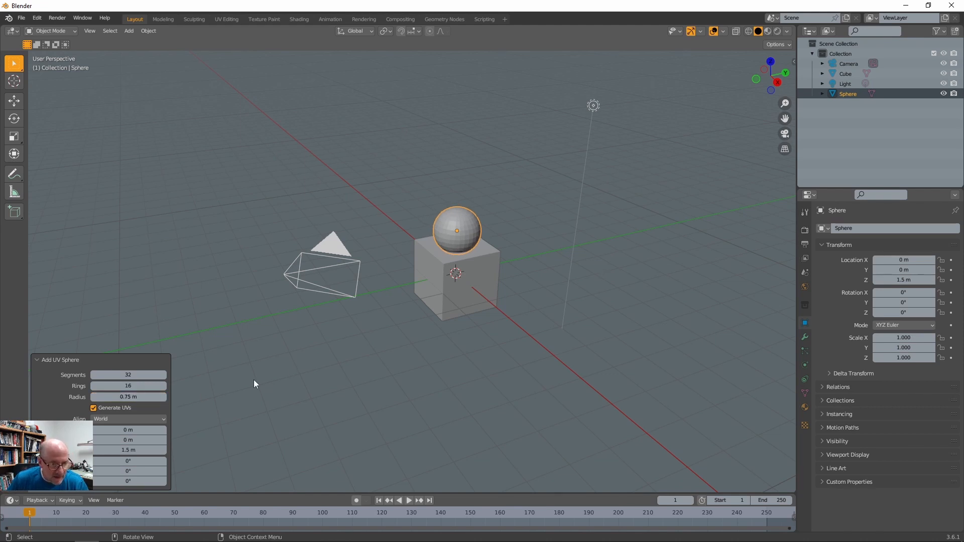
- Raise the UV sphere's Z location to 1.6 m
scroll(457, 259, up, 2)
scroll(457, 255, up, 5)
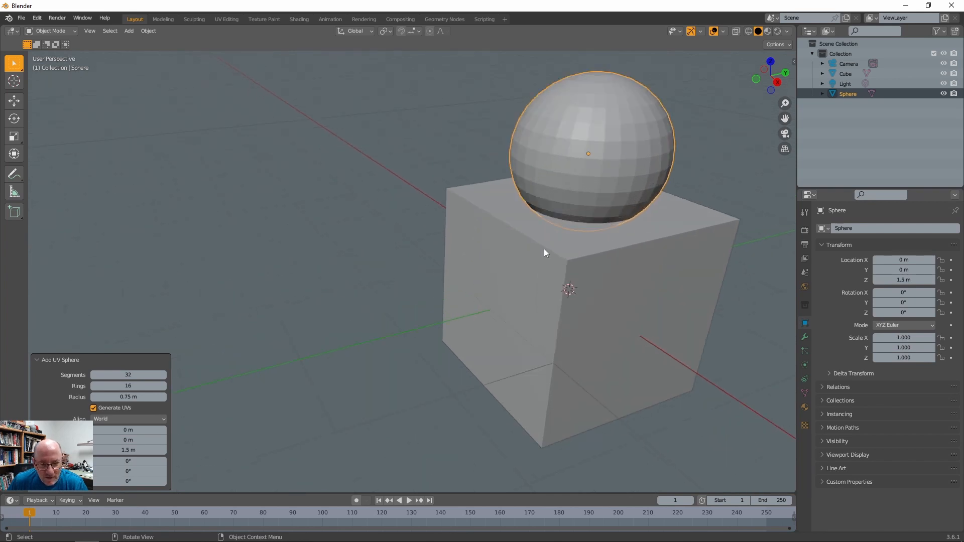
middle_drag(544, 248, 487, 225)
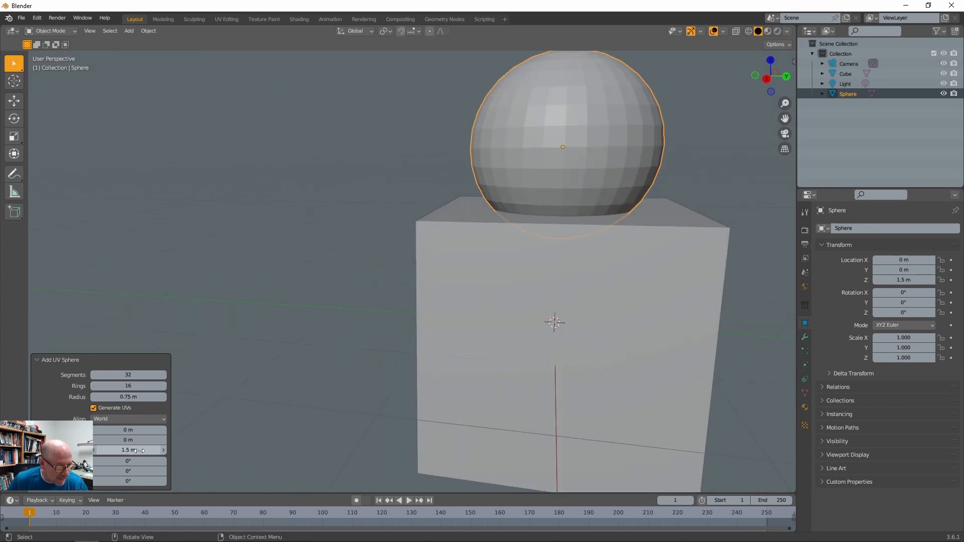
drag(140, 451, 144, 447)
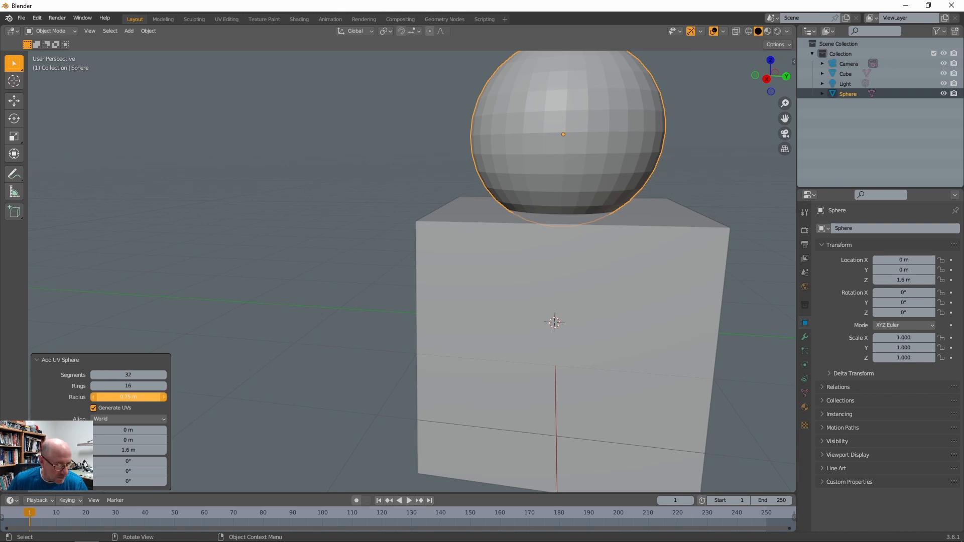
- Set the UV sphere's radius to 0.6 m
click(129, 398)
key(BackSpace)
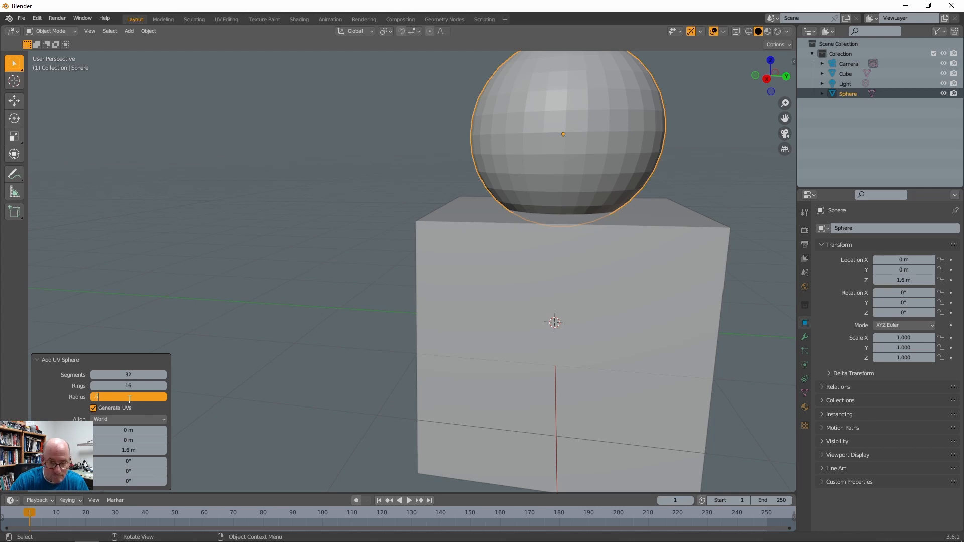
text(0.6)
key(Return)
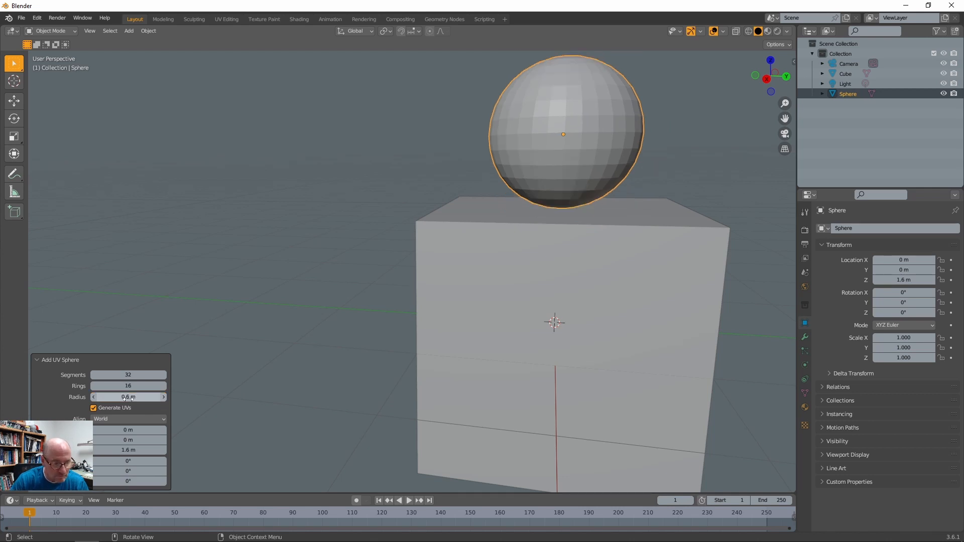
- Set the UV sphere's Z location to 1.2 m
click(128, 451)
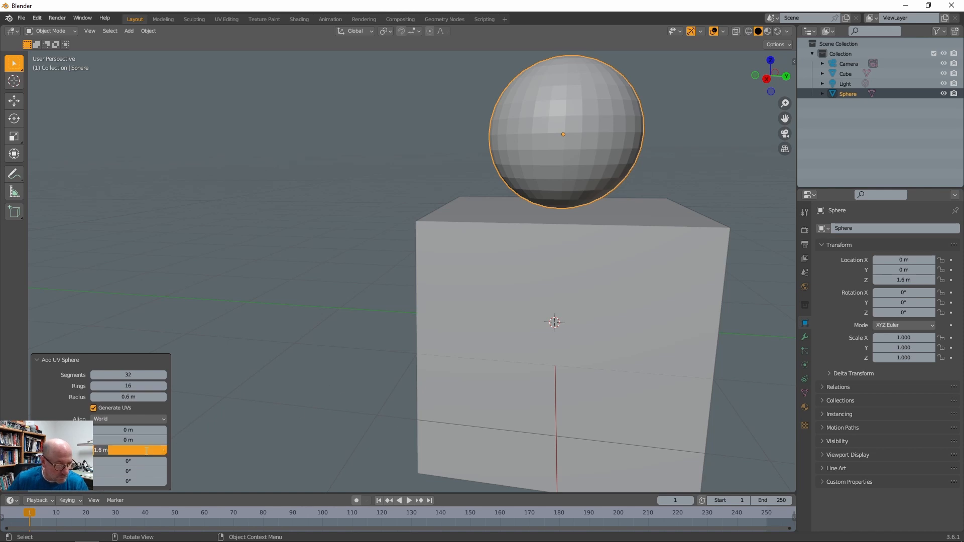
text(1.2)
key(Return)
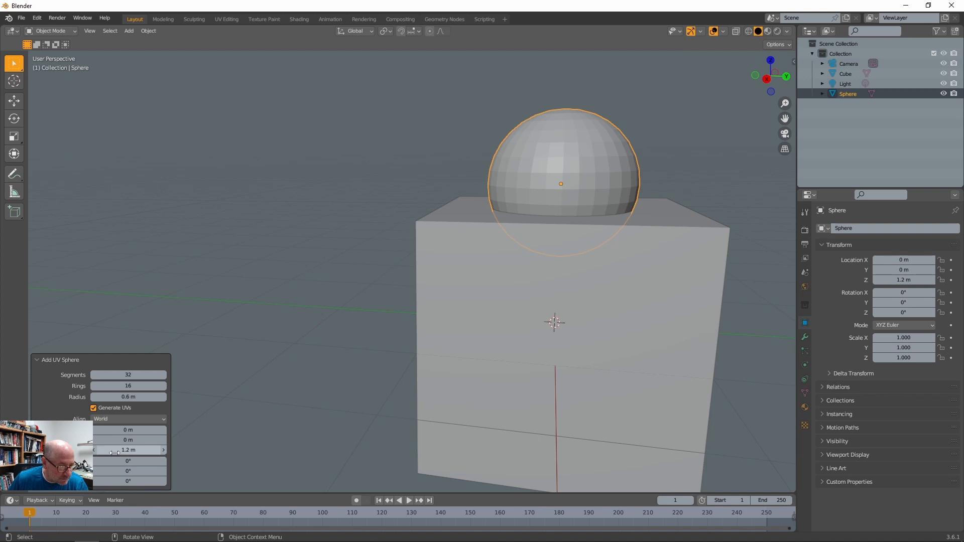
- Set the UV sphere's Z location back to 1.5 m above the cube's centre
drag(129, 450, 371, 320)
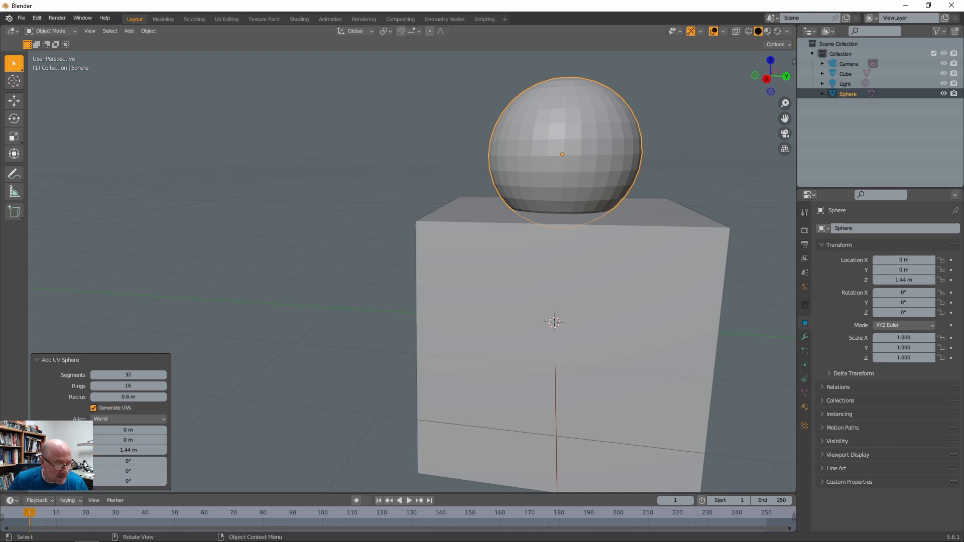
click(120, 450)
text(1.5)
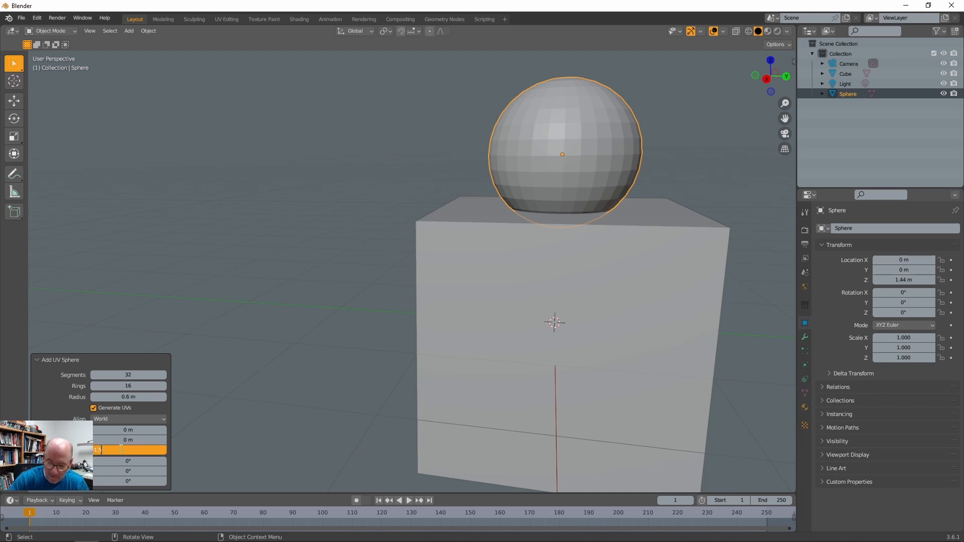
key(Return)
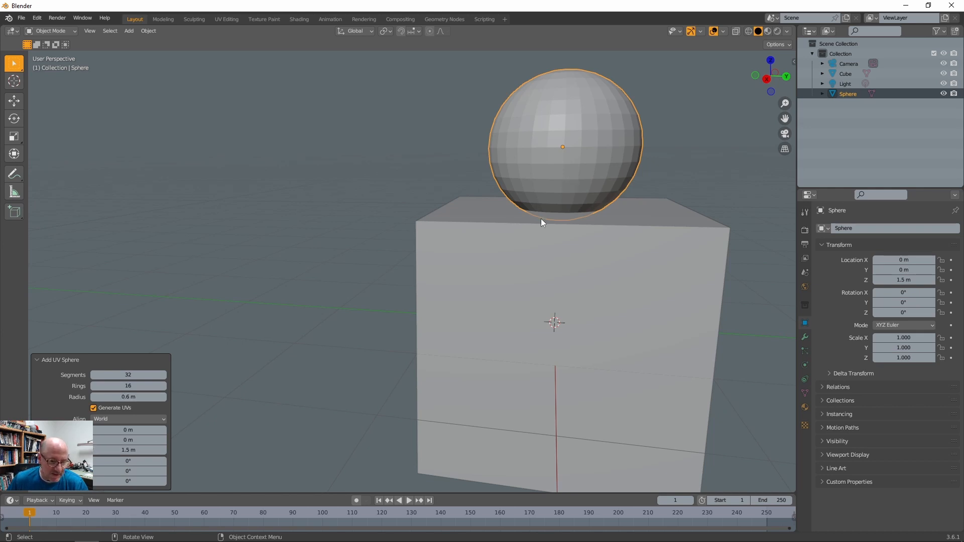
- Refine the UV sphere's mesh to 32 rings and 64 segments
click(118, 387)
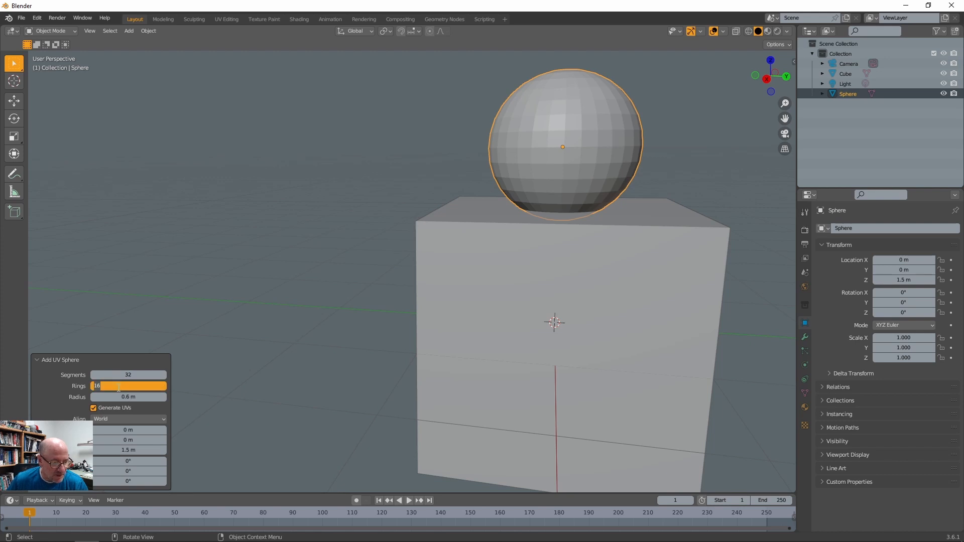
text(32)
key(Return)
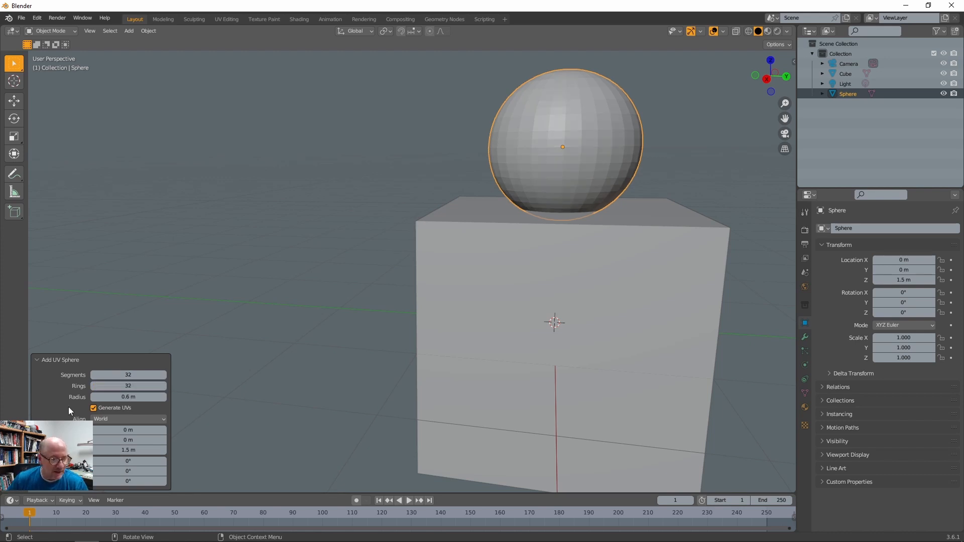
click(127, 374)
text(64)
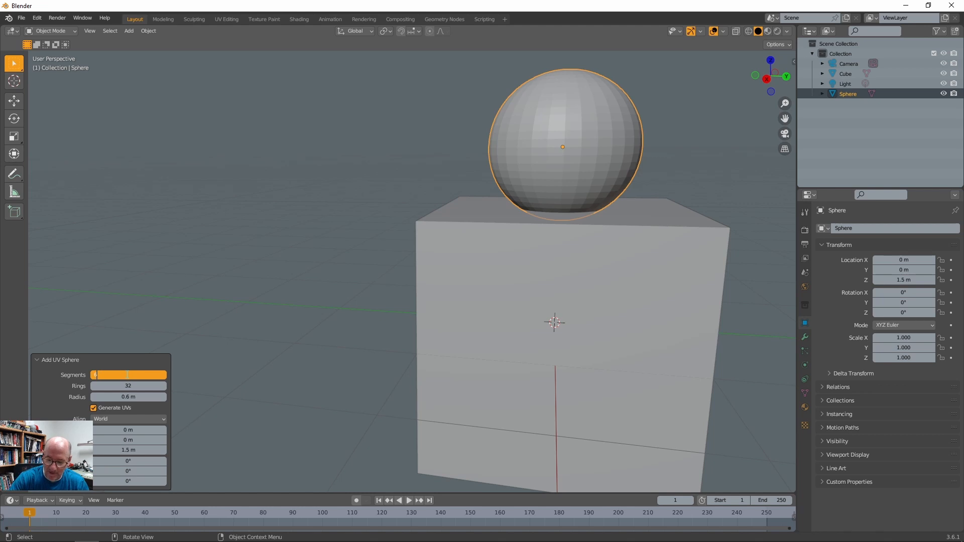
key(Return)
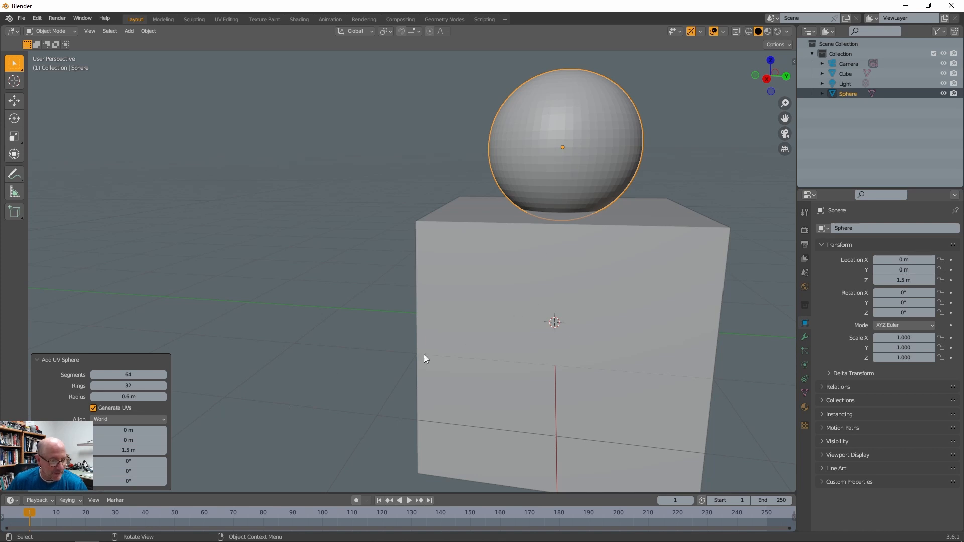
- Show the cube and sphere in front orthographic view with wireframe shading
mouse_move(527, 360)
middle_down()
mouse_move(512, 360)
mouse_move(530, 363)
middle_up()
scroll(530, 362, down, 4)
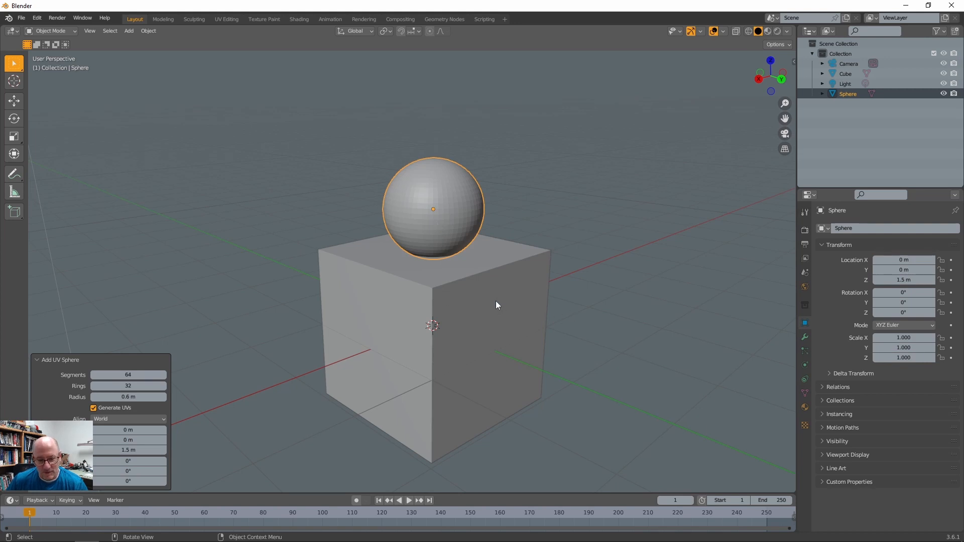
click(478, 309)
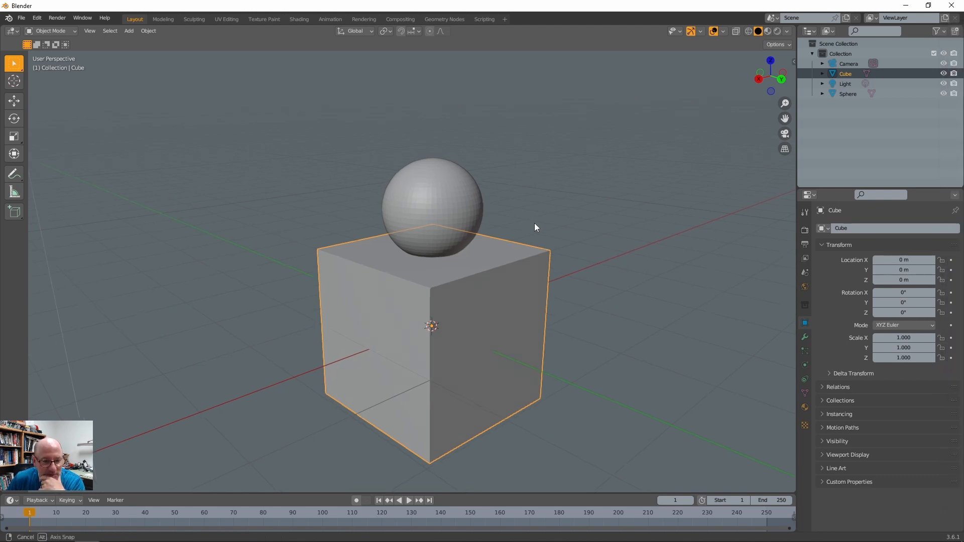
middle_drag(535, 223, 559, 249)
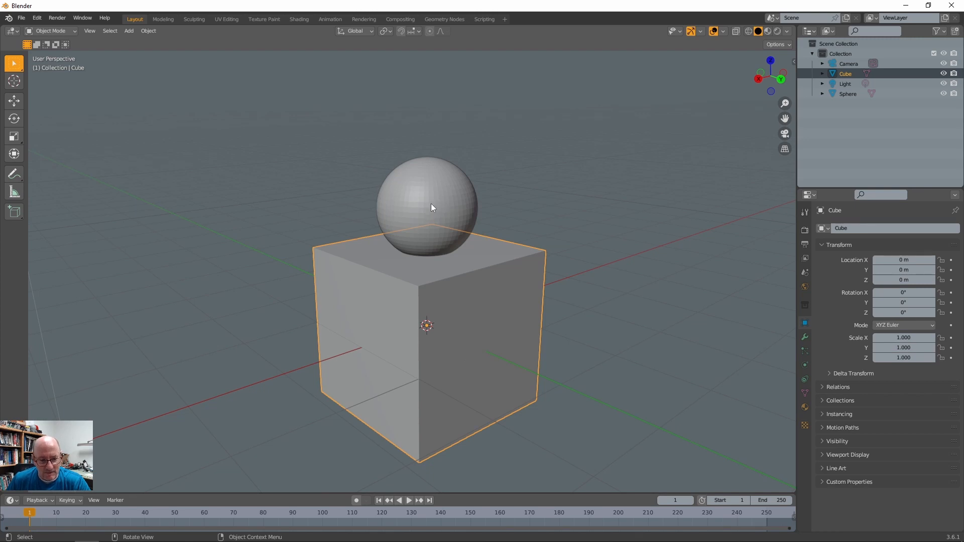
key(KP_1)
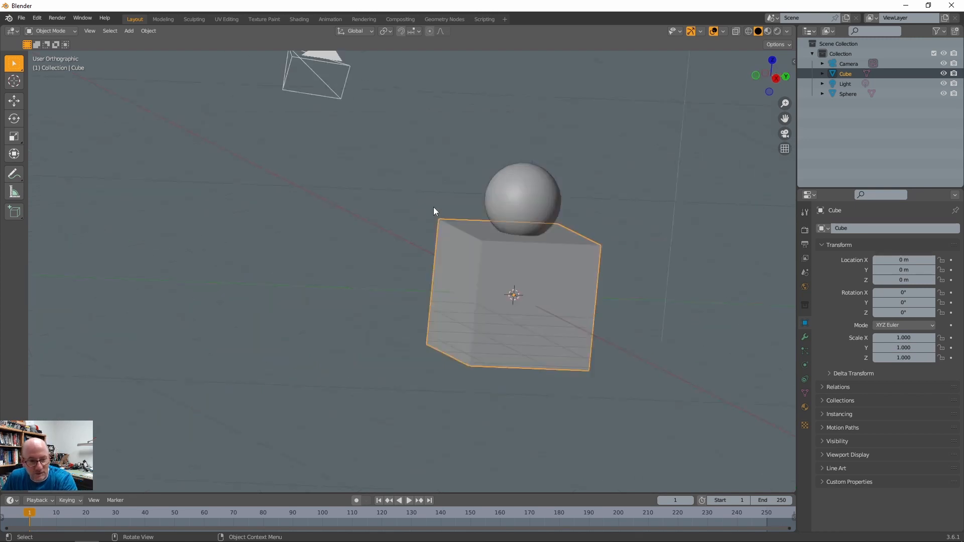
scroll(450, 219, up, 5)
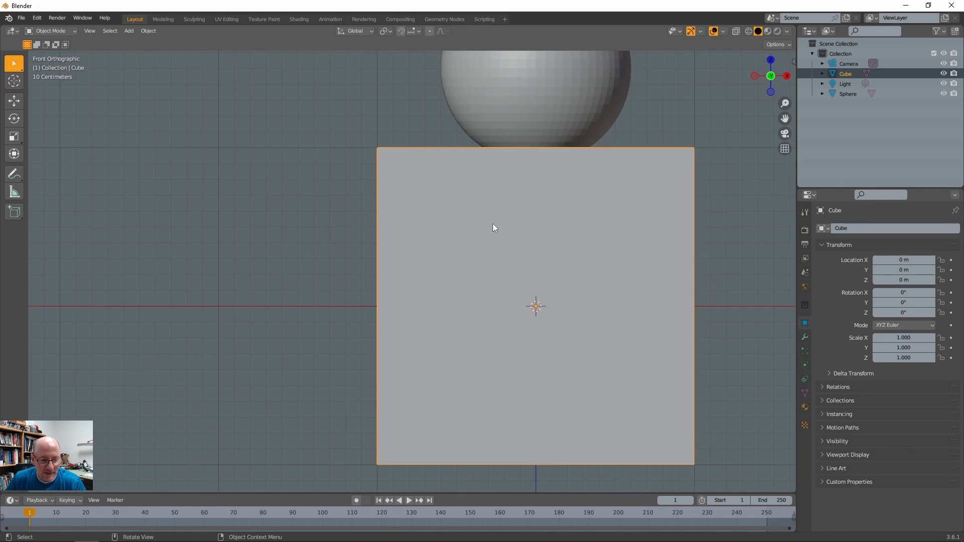
shift+middle_drag(536, 228, 465, 368)
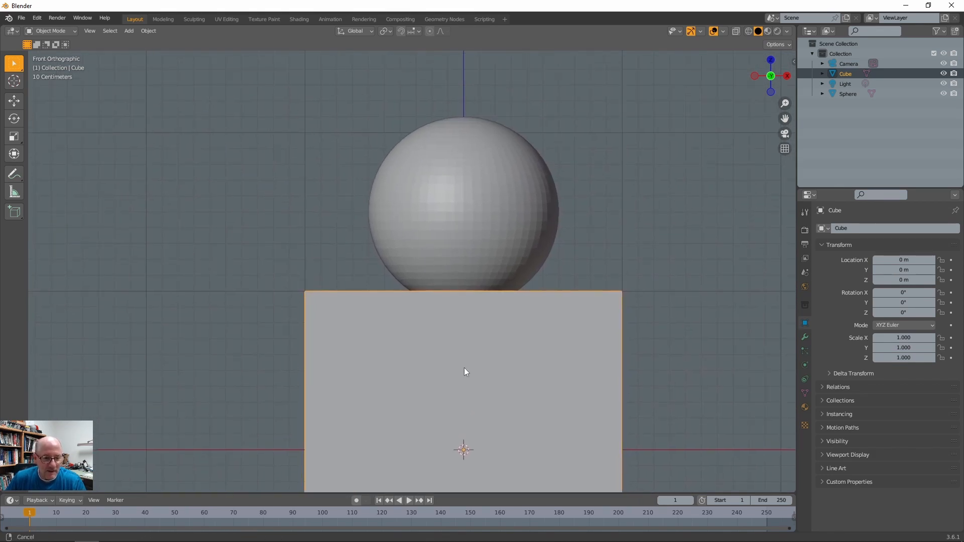
click(749, 31)
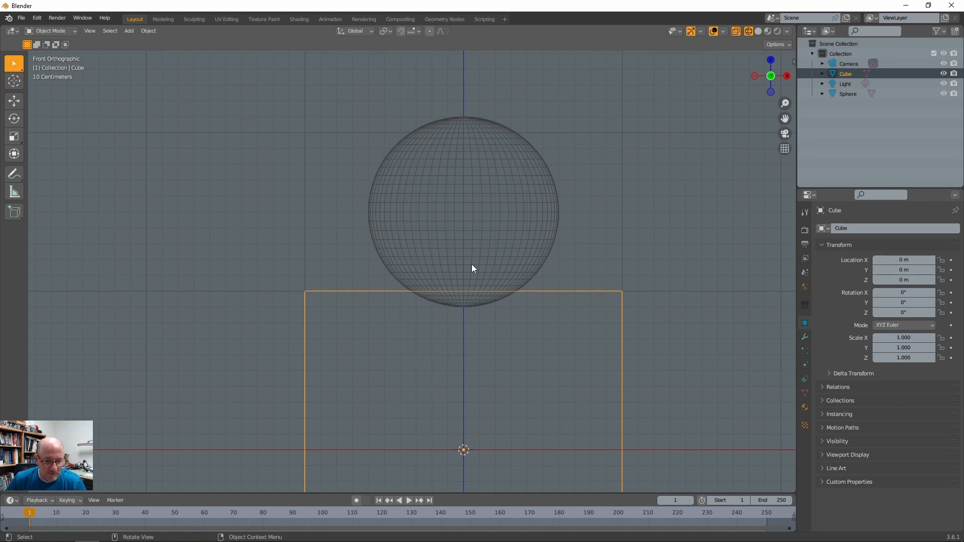
- Set the sphere's X, Y and Z dimensions to 1 m each
click(496, 230)
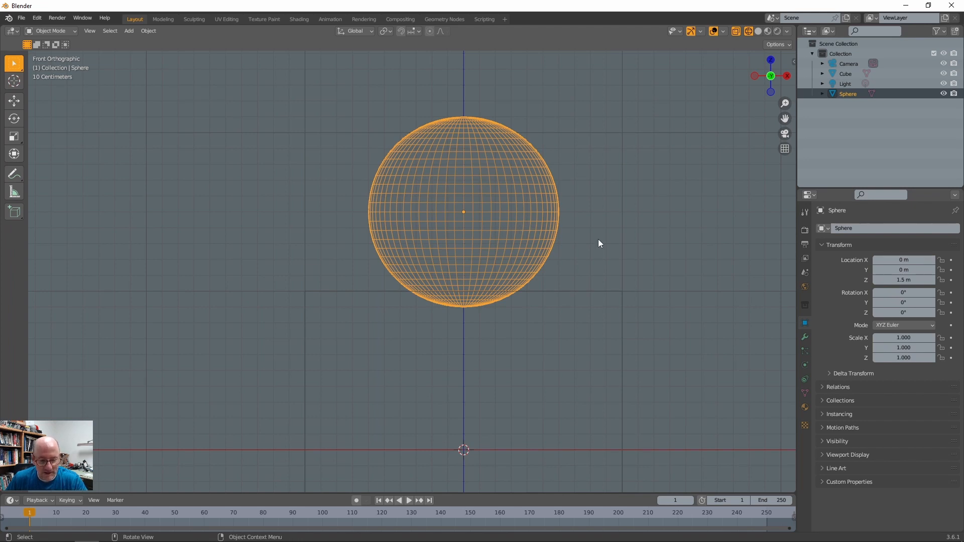
key(n)
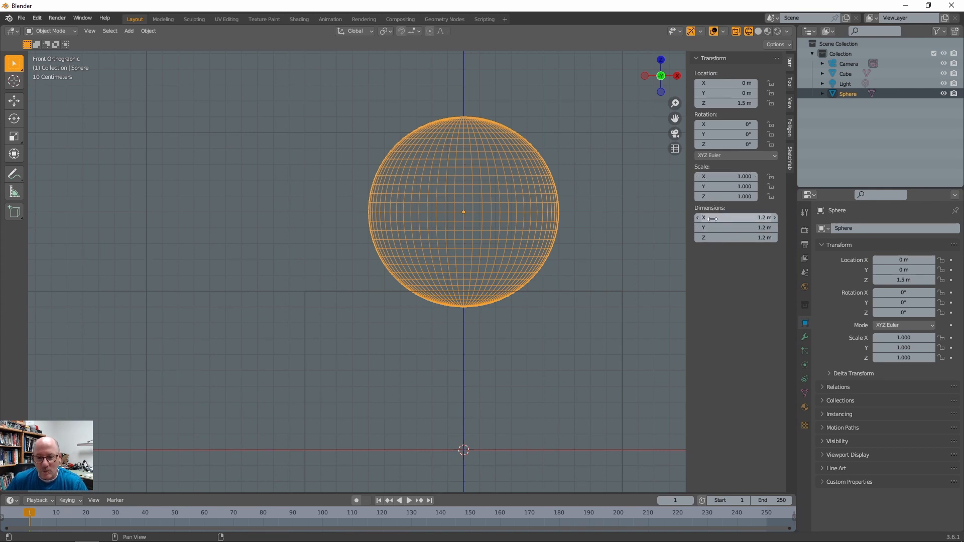
click(737, 218)
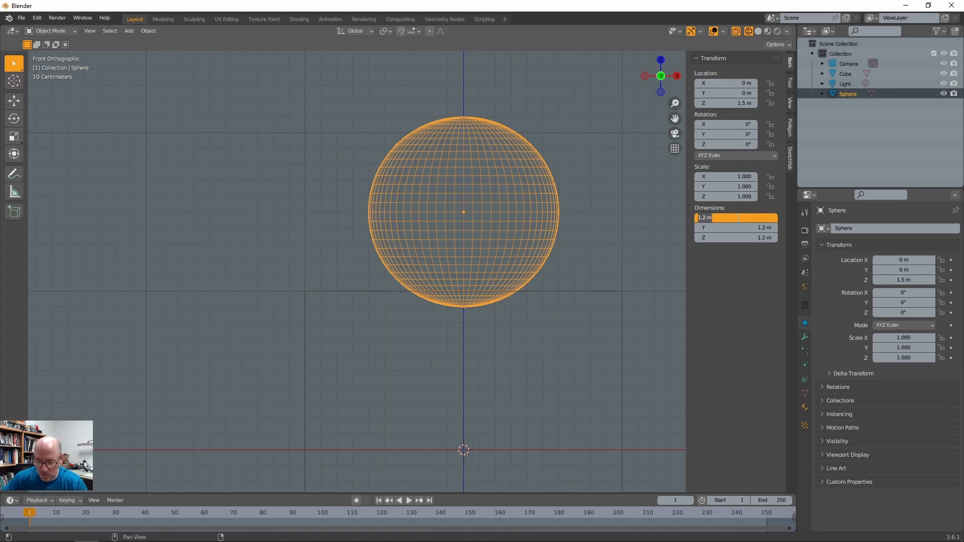
text(1)
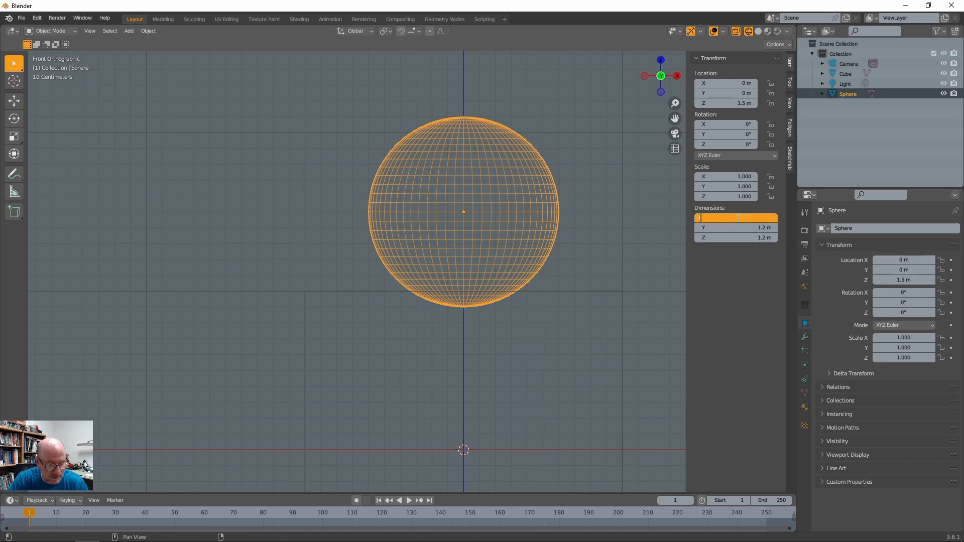
key(Tab)
text(1)
key(Tab)
text(1)
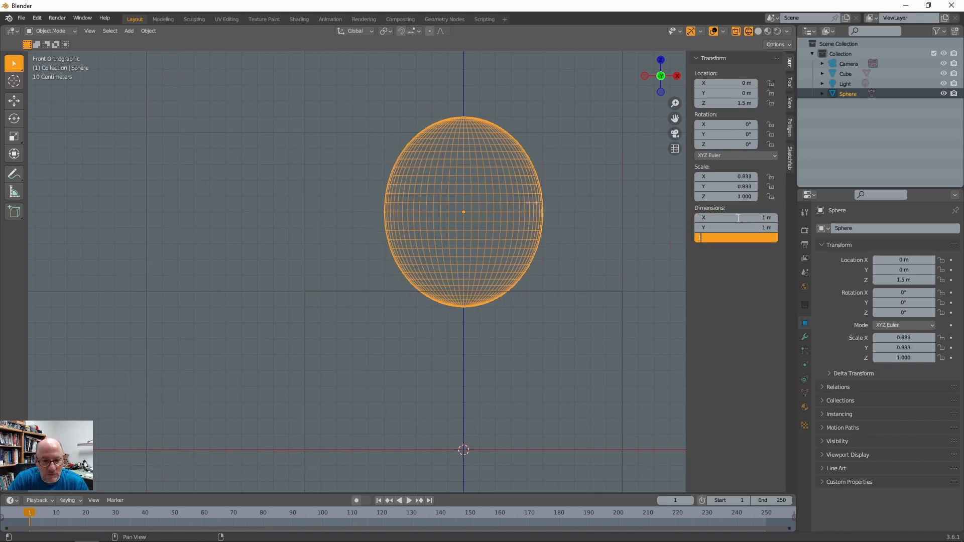
key(Tab)
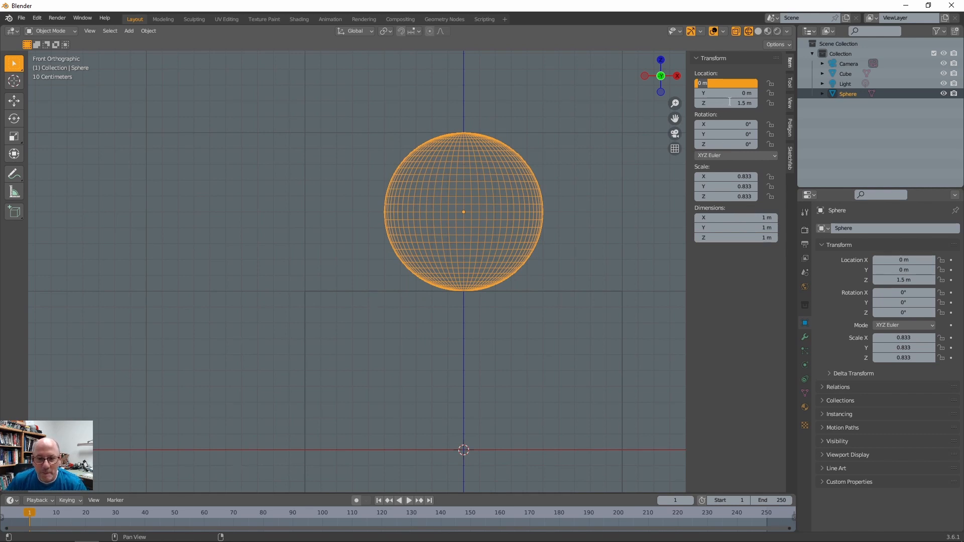
- Try a Z location of 1.2 m for the sphere so that it sinks into the cube's top
key(Tab)
key(Tab)
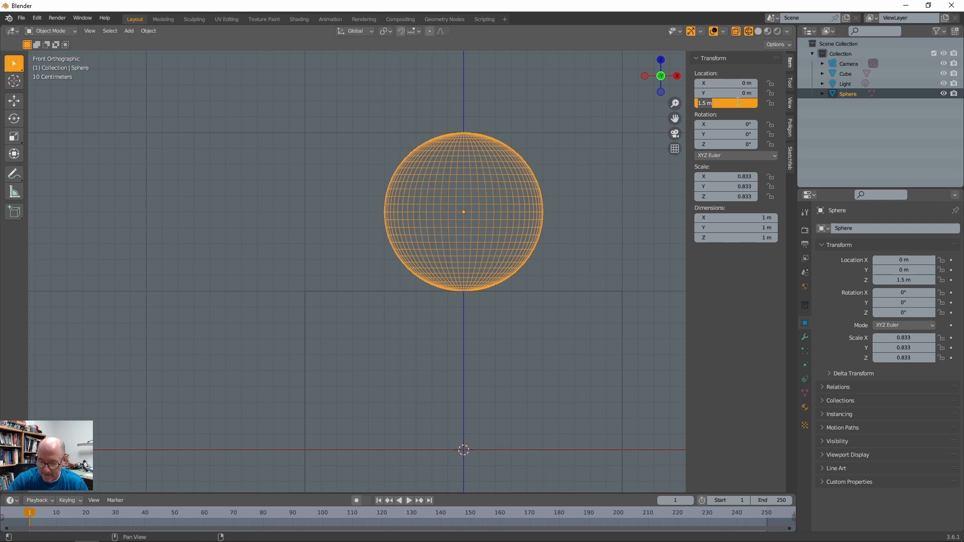
text(1.2)
key(Return)
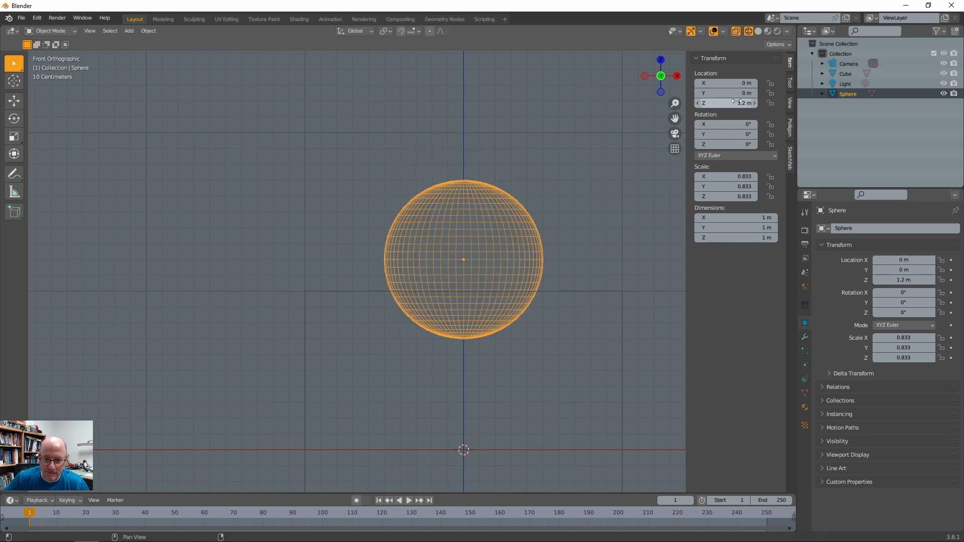
- Set the sphere's Z location to 1.4 m
click(736, 102)
text(1)
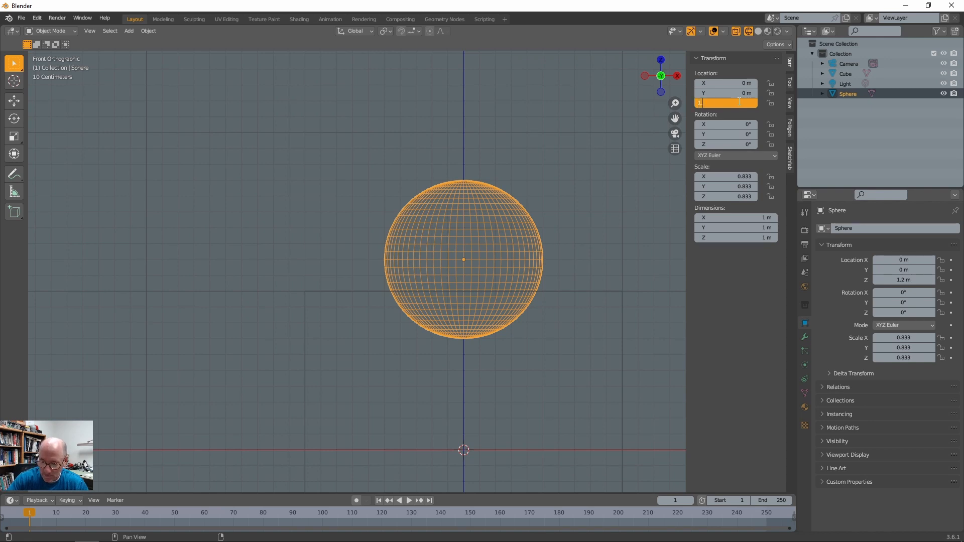
text(.4)
key(Return)
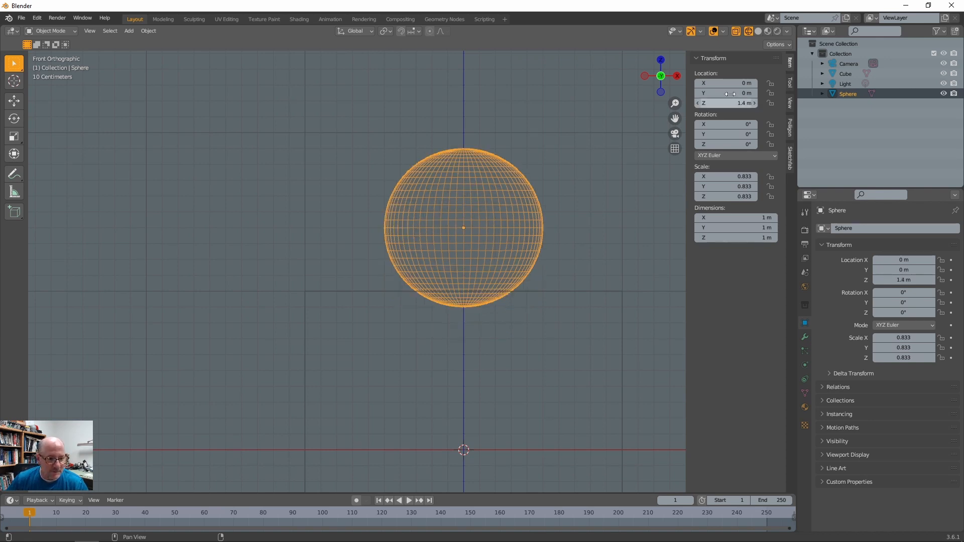
- Duplicate the sphere, leaving the copy at the same position as the original
scroll(585, 270, down, 1)
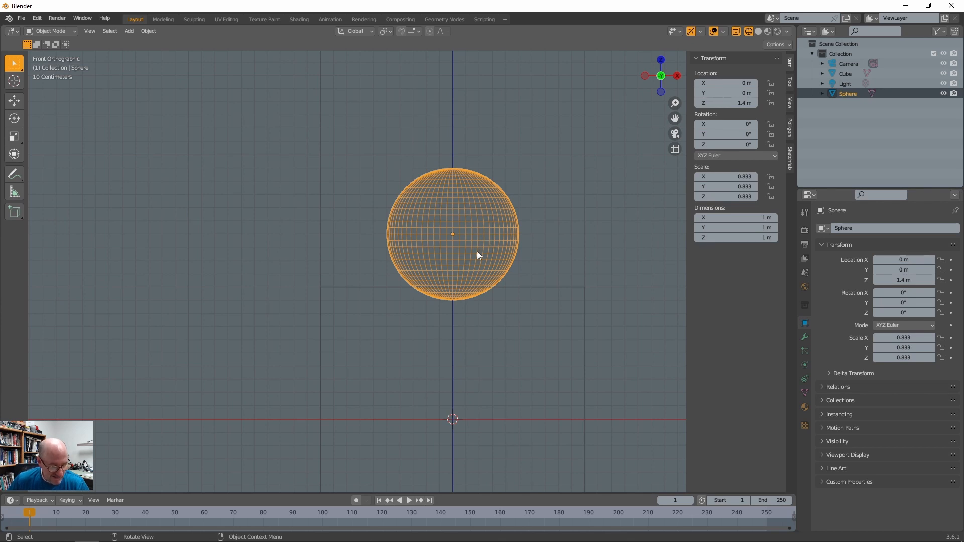
key(shift+d)
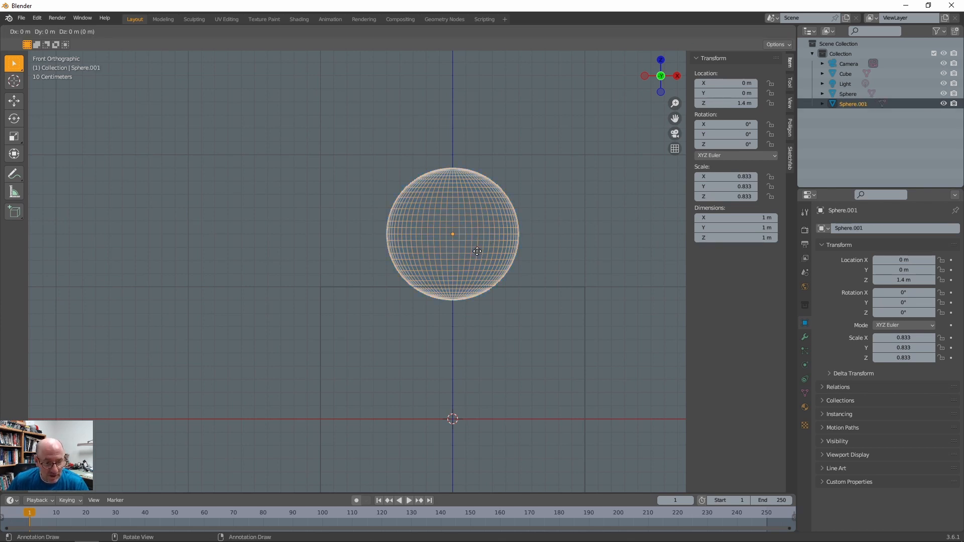
key(x)
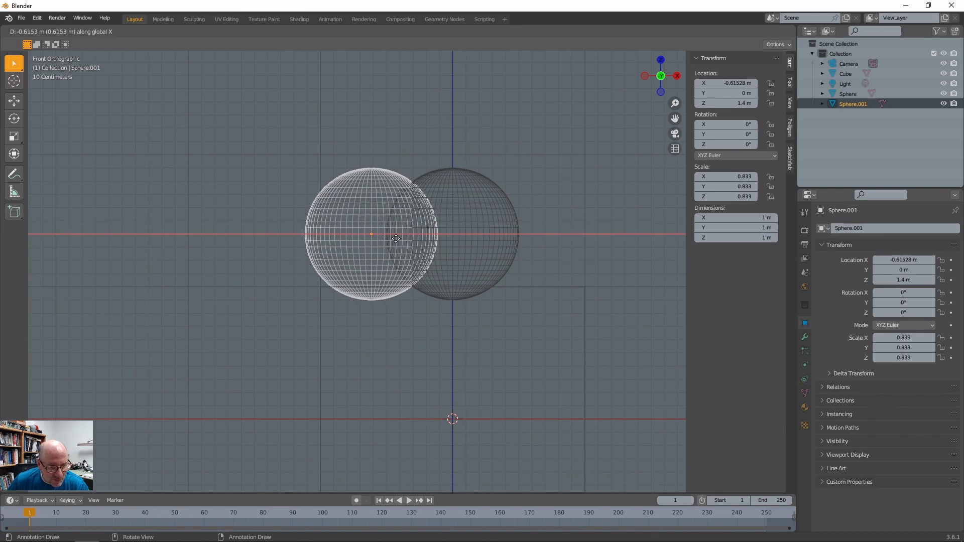
key(Escape)
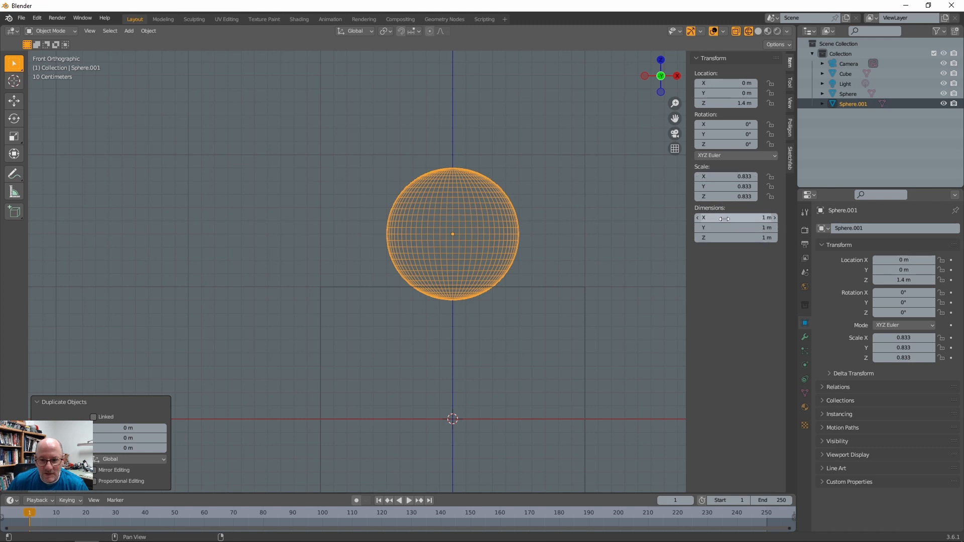
- Set the duplicate sphere's X, Y and Z scale to 0.75
click(727, 179)
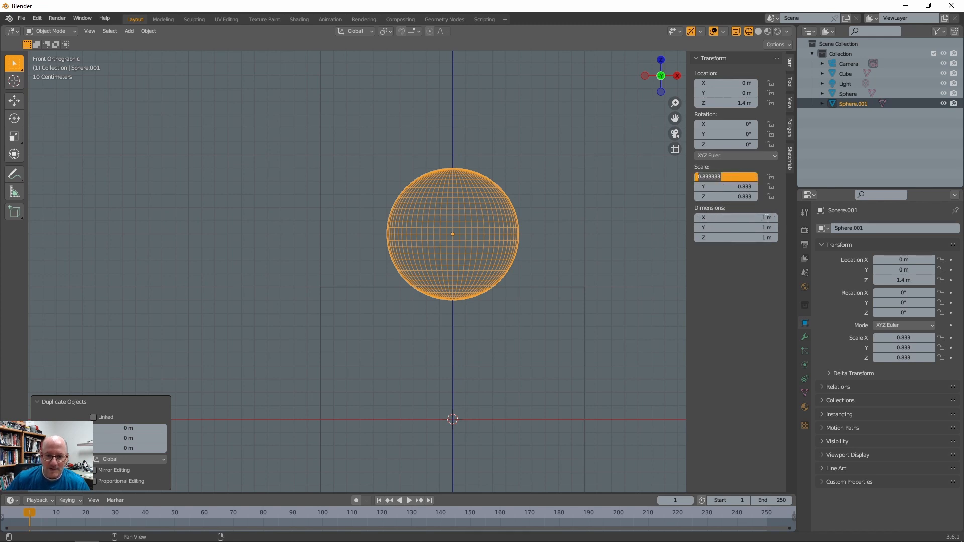
key(BackSpace)
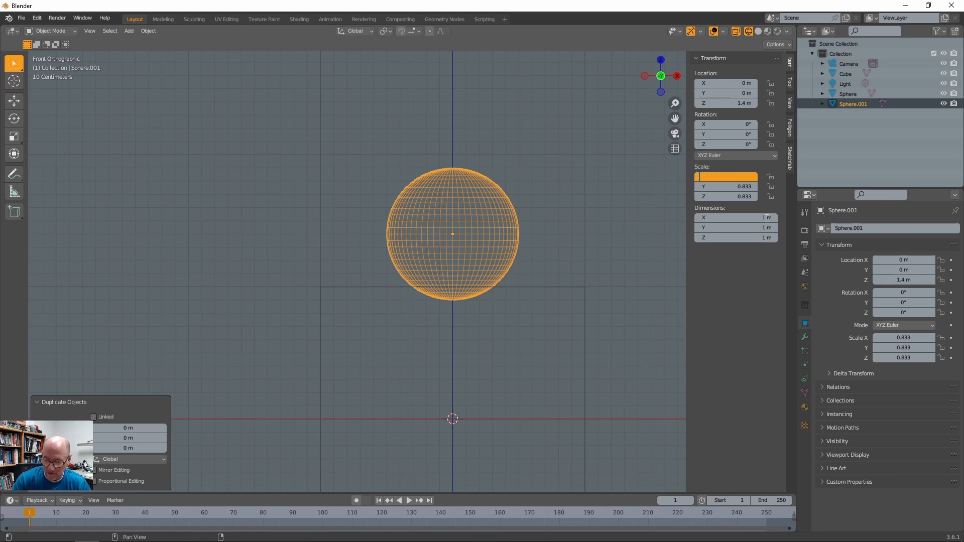
text(1)
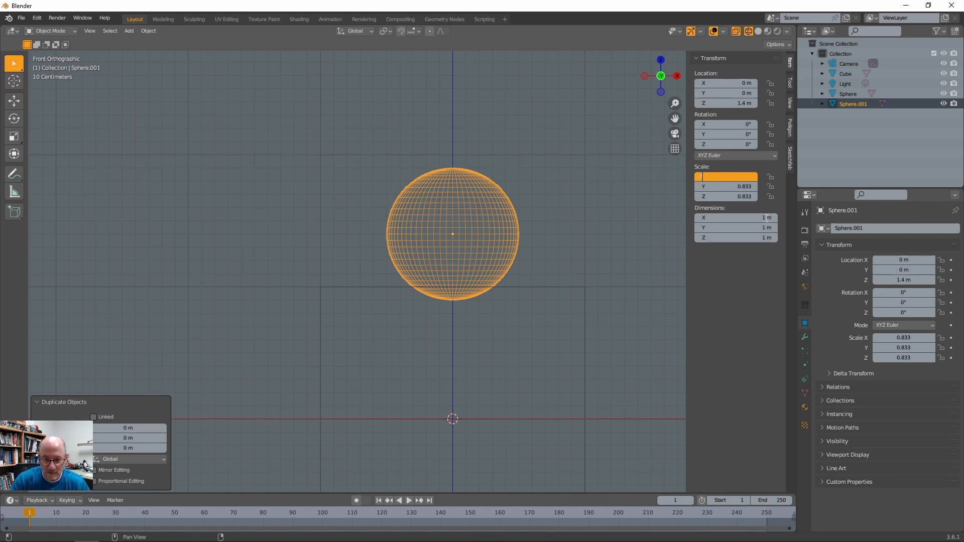
text(75)
key(Tab)
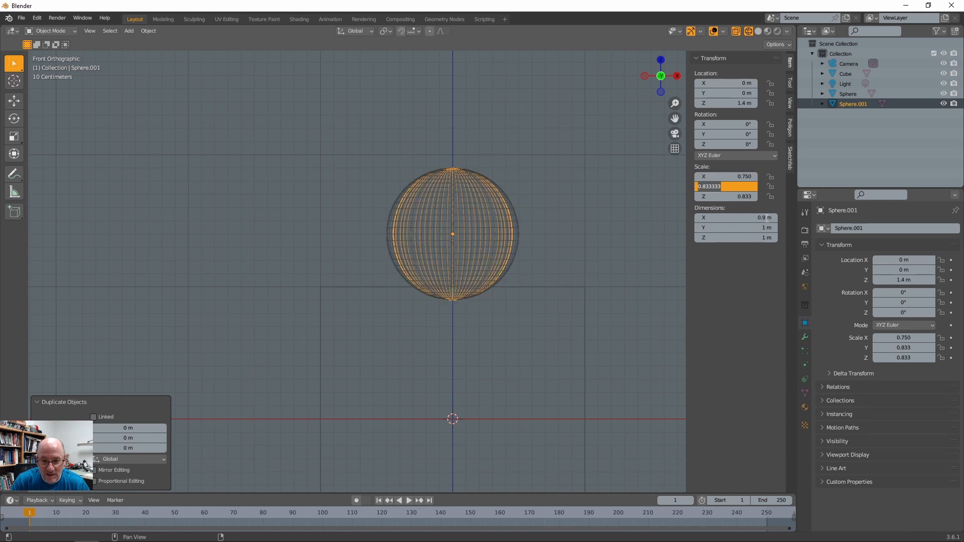
key(BackSpace)
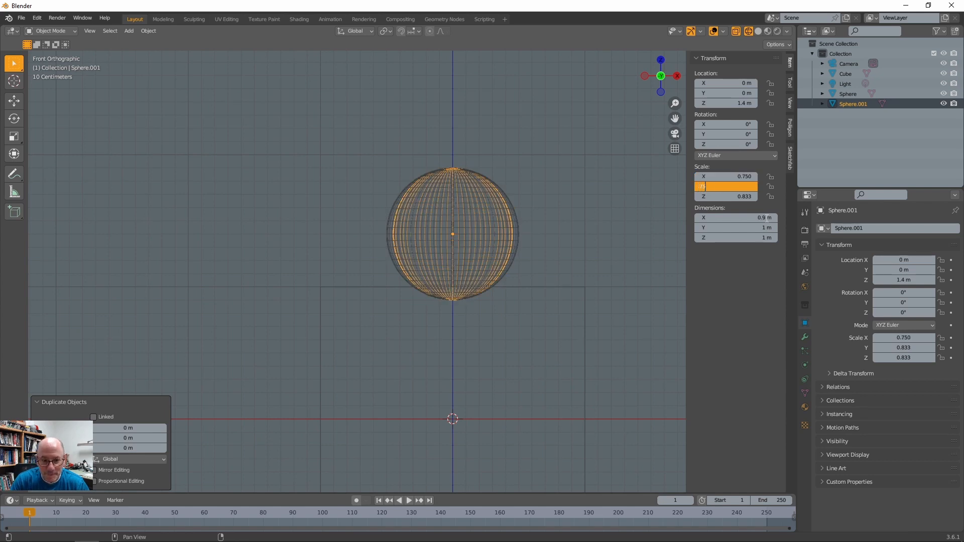
text(.75)
key(Tab)
key(BackSpace)
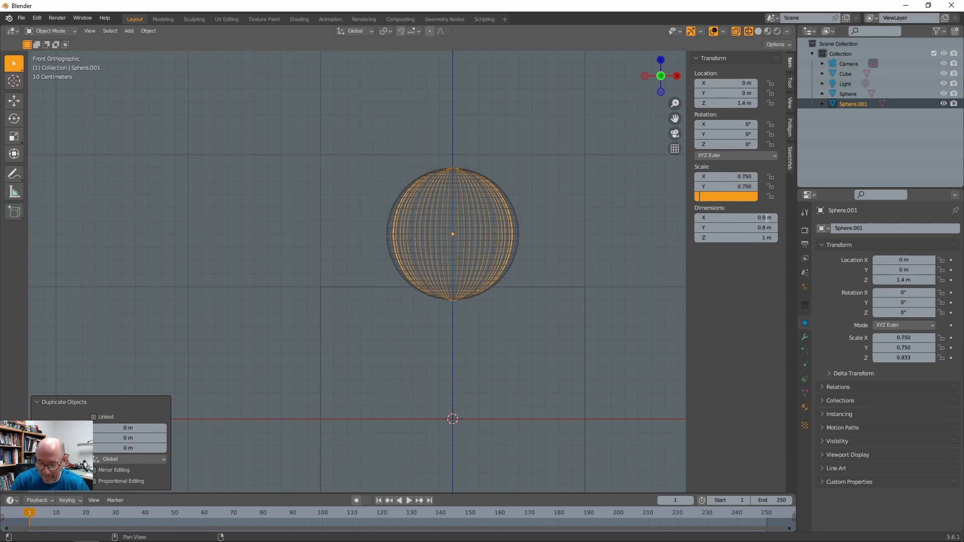
text(.75)
key(Tab)
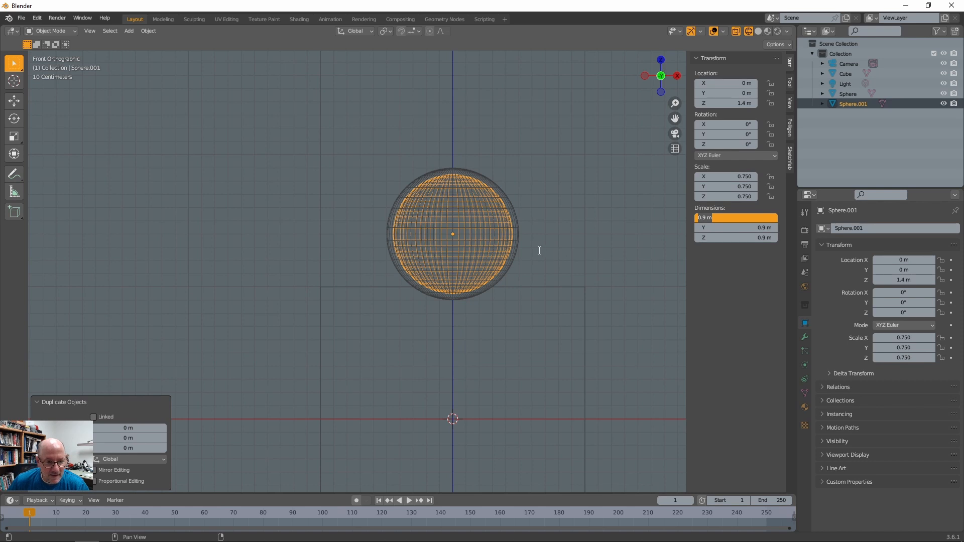
- Try a Z location of 1.3 m for the smaller sphere and set it back to 1.4 m
click(735, 106)
click(735, 105)
text(1)
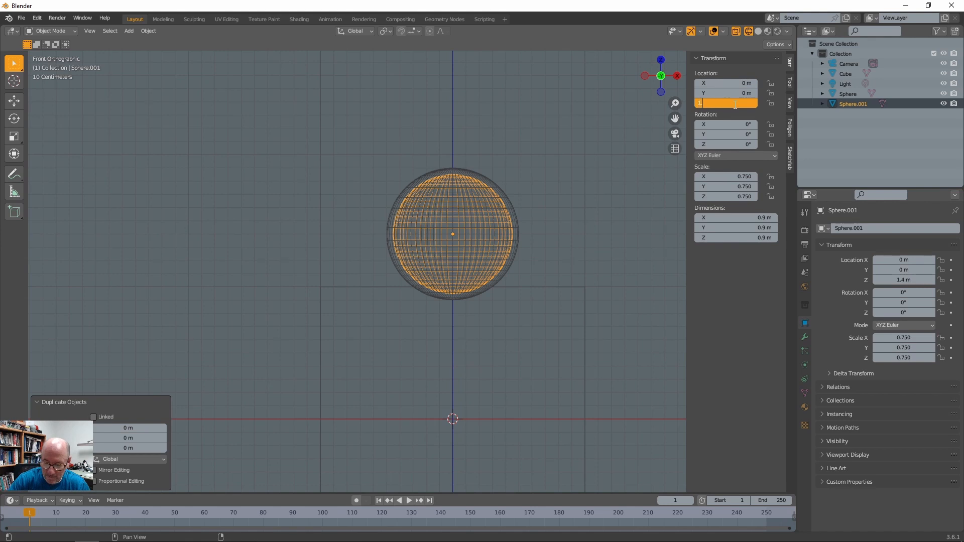
text(.3)
key(Return)
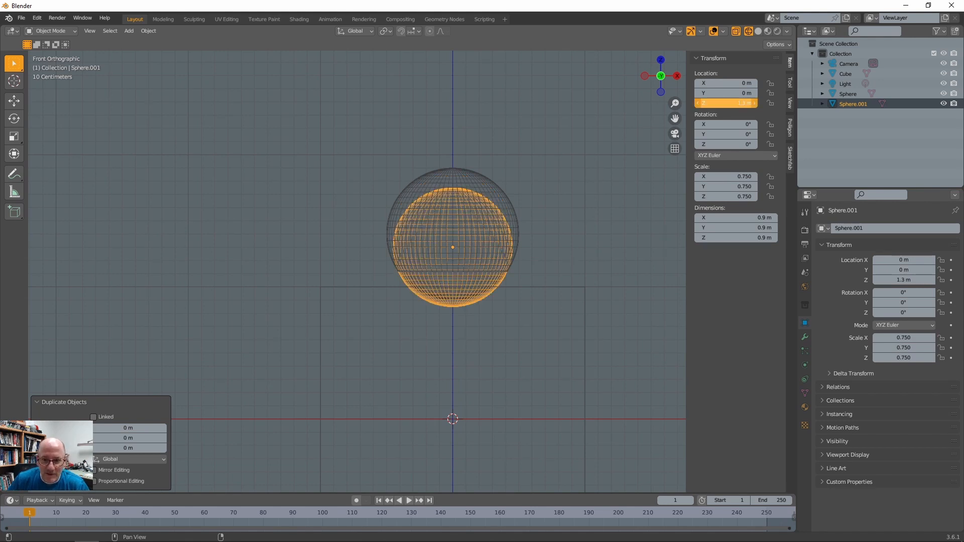
click(735, 105)
text(1.4)
key(Return)
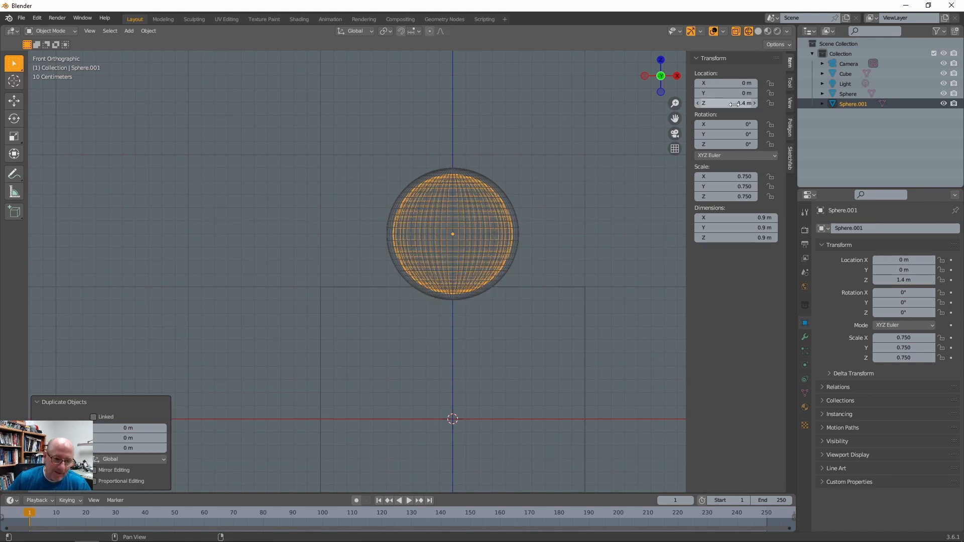
- Delete the larger original sphere, keeping the smaller copy inside it
click(502, 194)
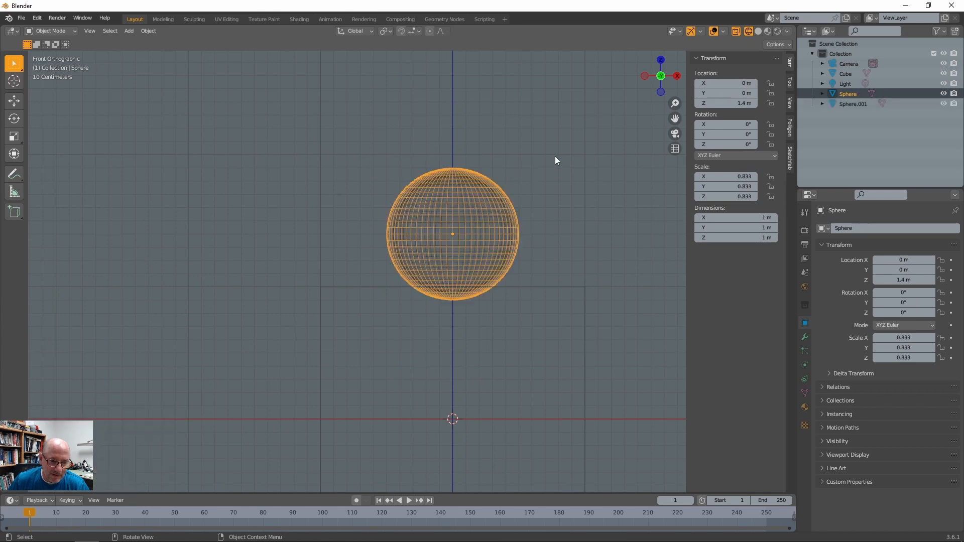
key(Delete)
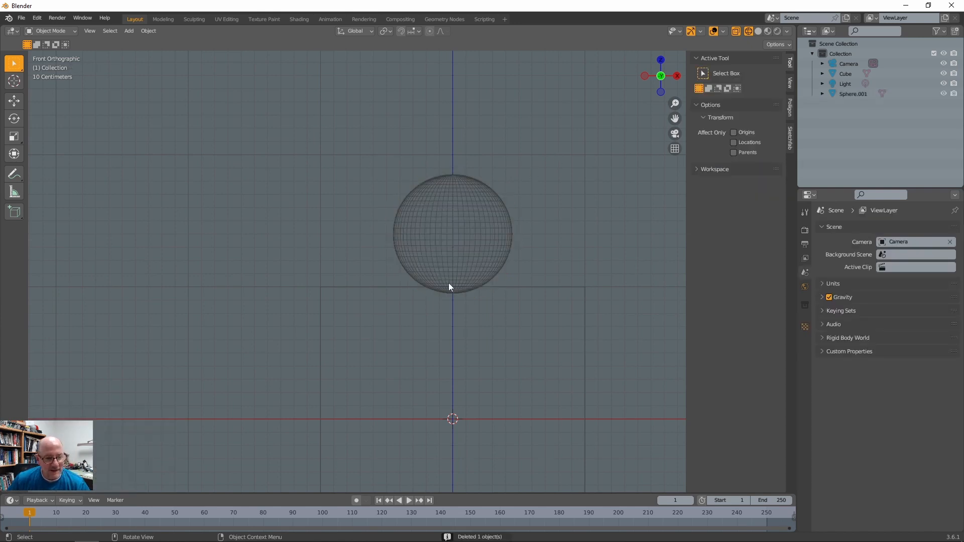
- Duplicate the remaining sphere and offset the copy by -0.6 m along the X axis
click(447, 245)
key(shift+d)
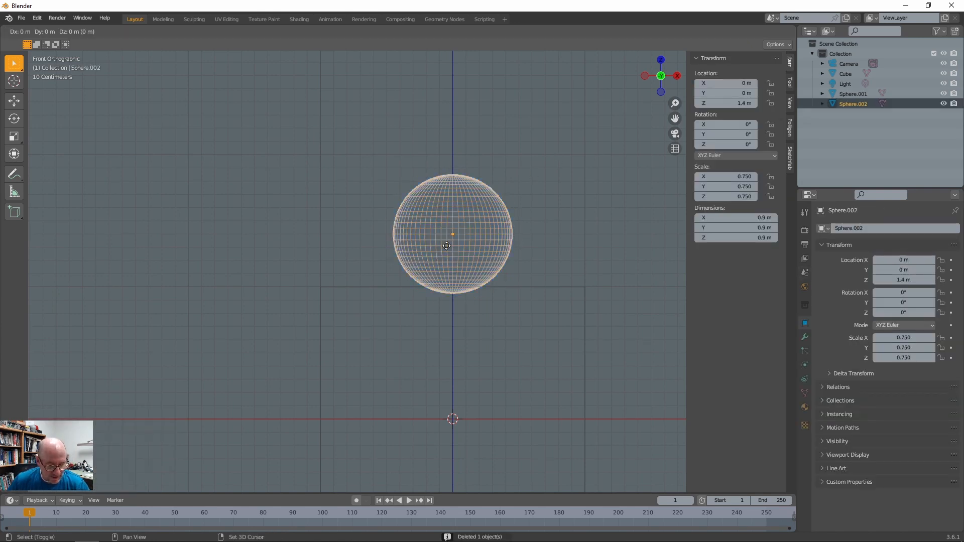
key(x)
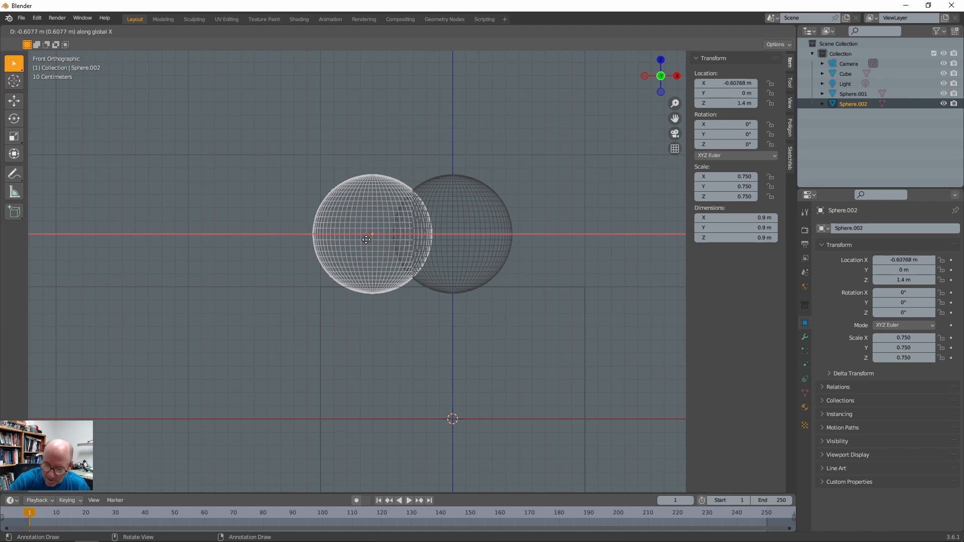
text(-.6)
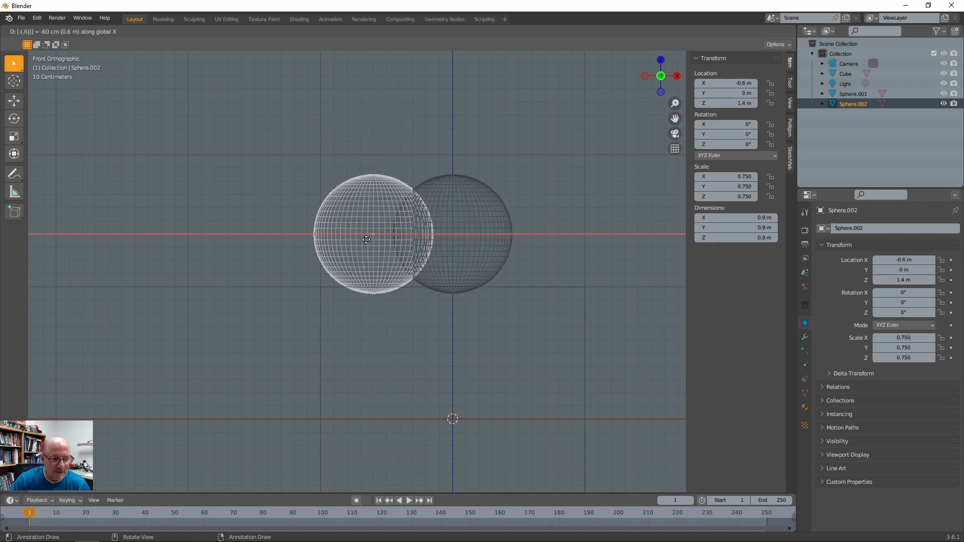
key(Return)
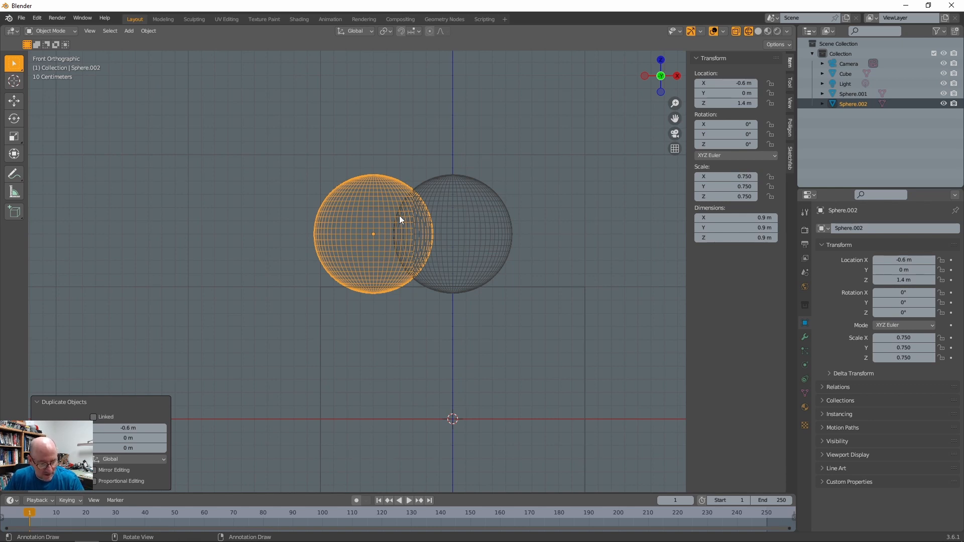
- Duplicate the offset sphere and move the new copy 1.2 m along X to the other side of the central sphere
key(shift+d)
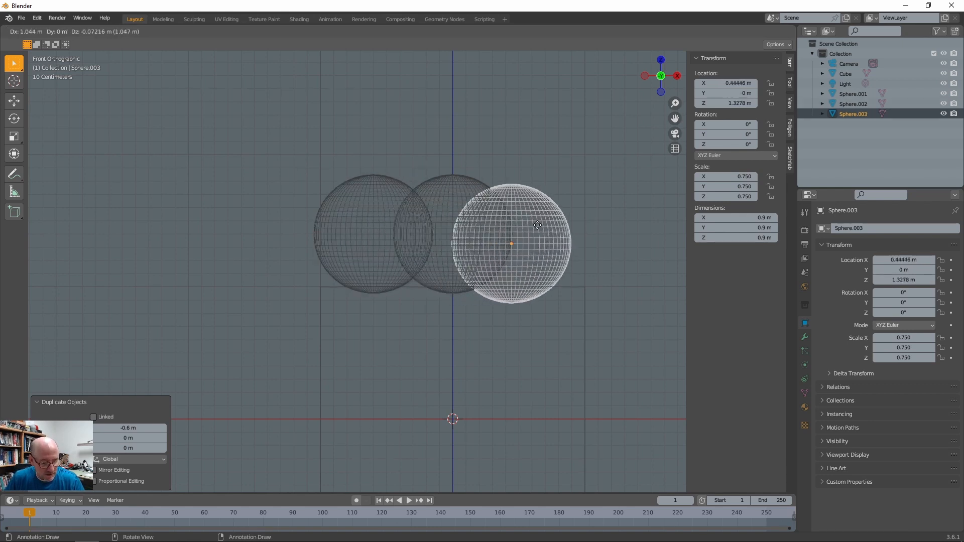
key(x)
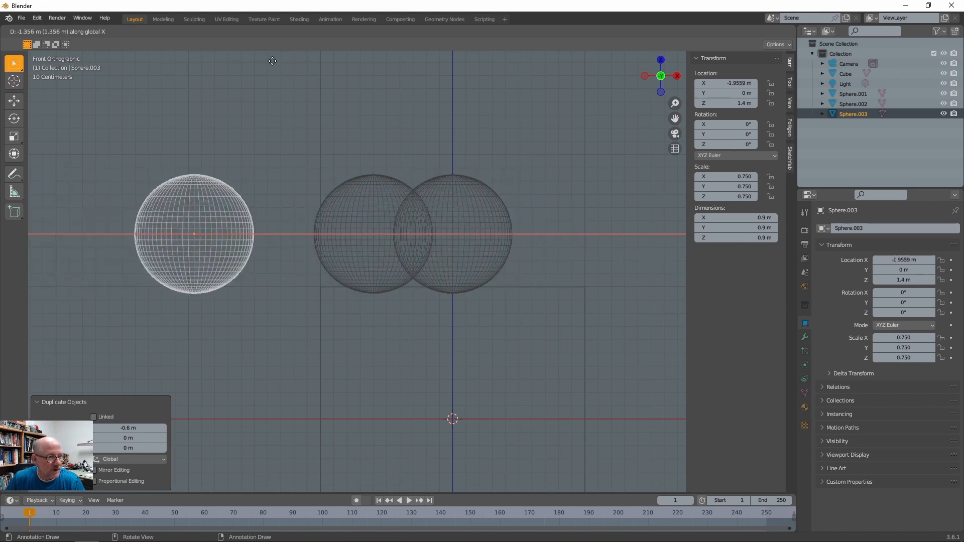
key(1)
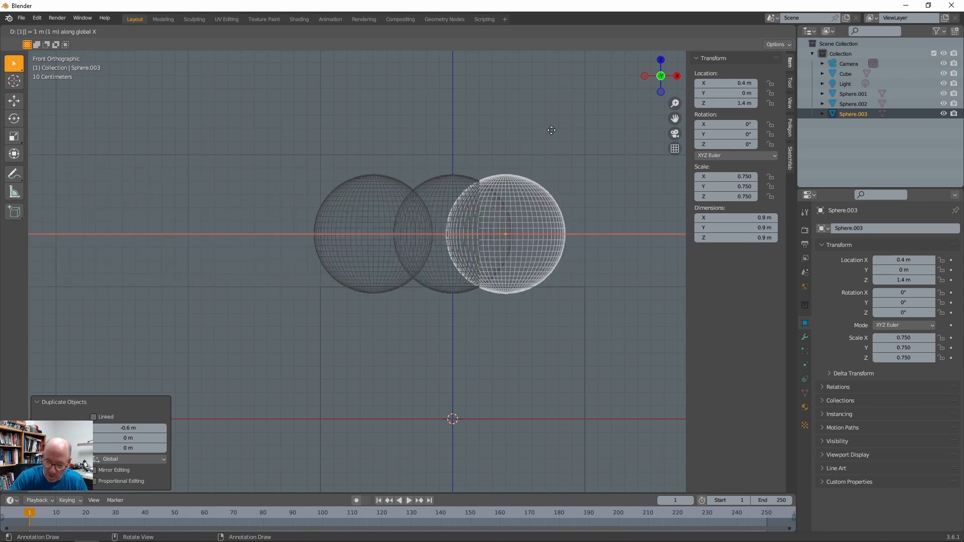
text(.2)
key(Return)
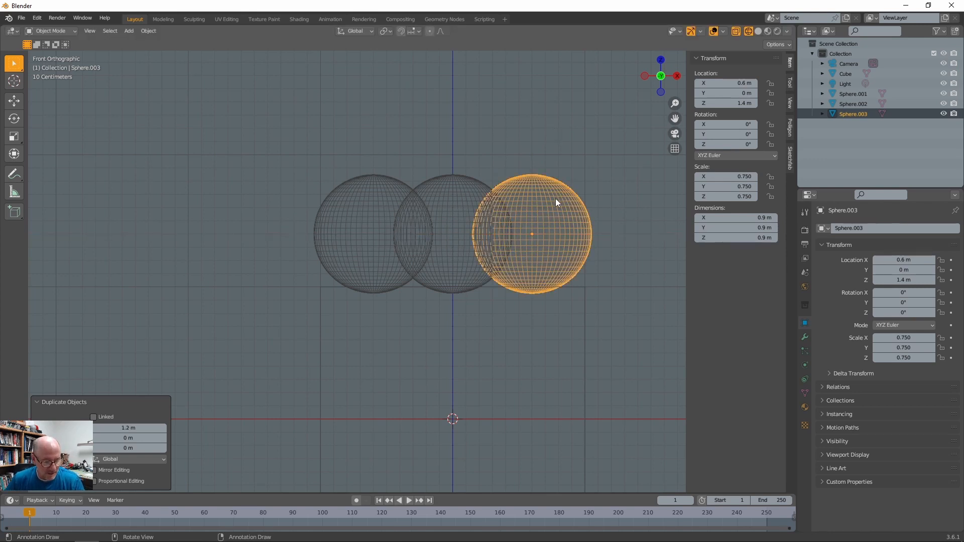
- Select all three spheres in the row and duplicate them with an offset of -0.6 m along the Y axis
middle_drag(553, 203, 497, 253)
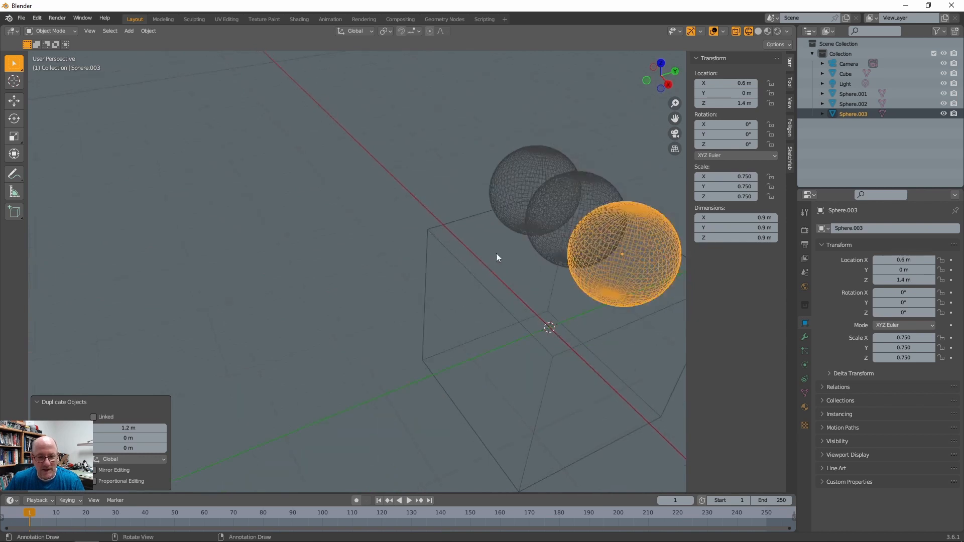
scroll(528, 246, down, 2)
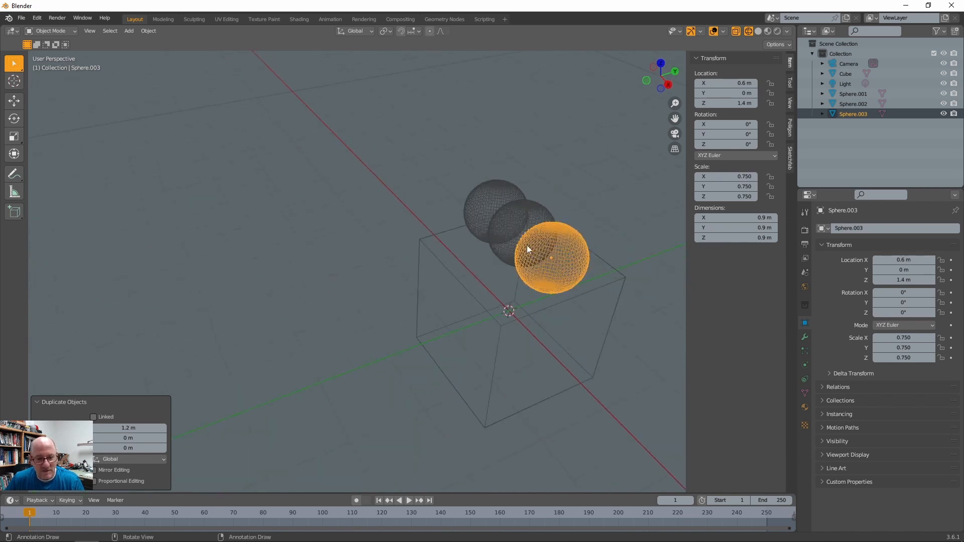
shift+click(519, 219)
shift+click(492, 194)
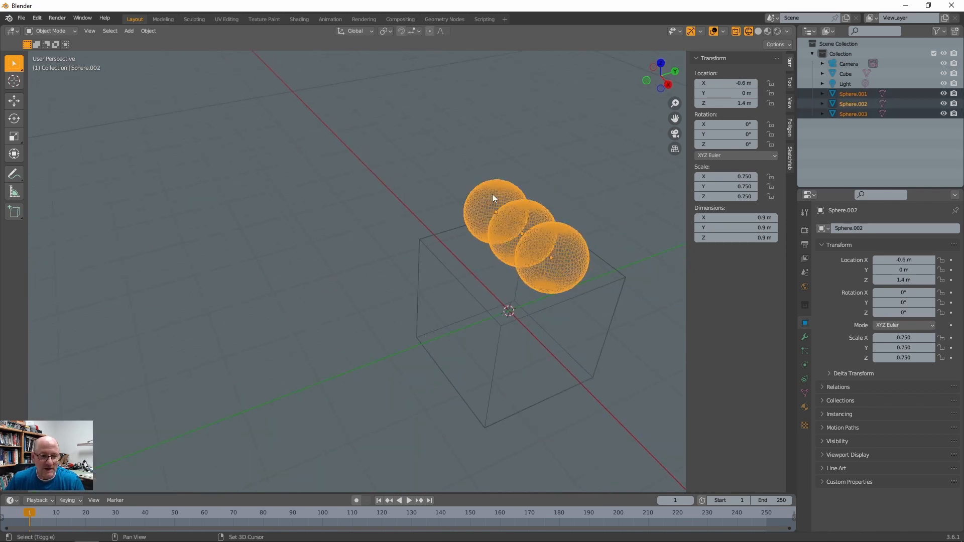
key(shift+d)
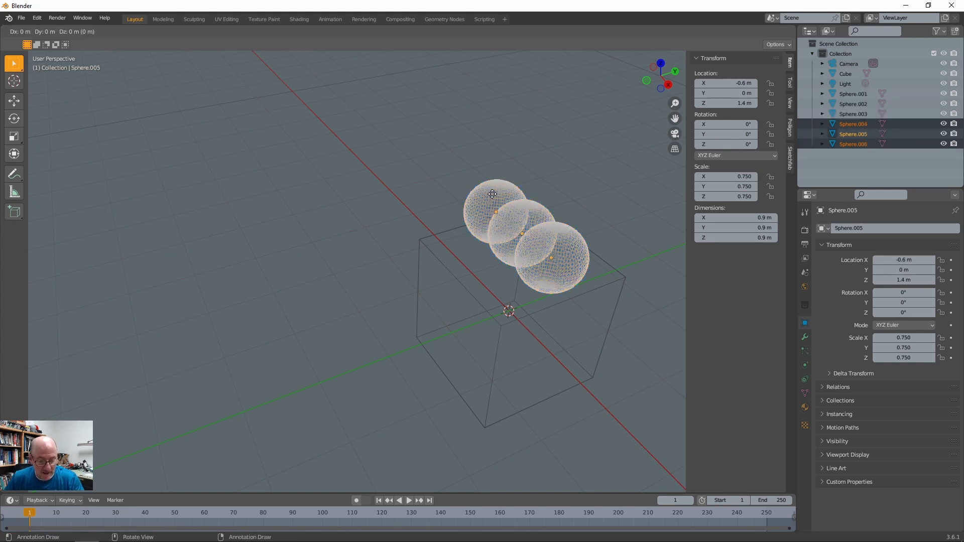
key(y)
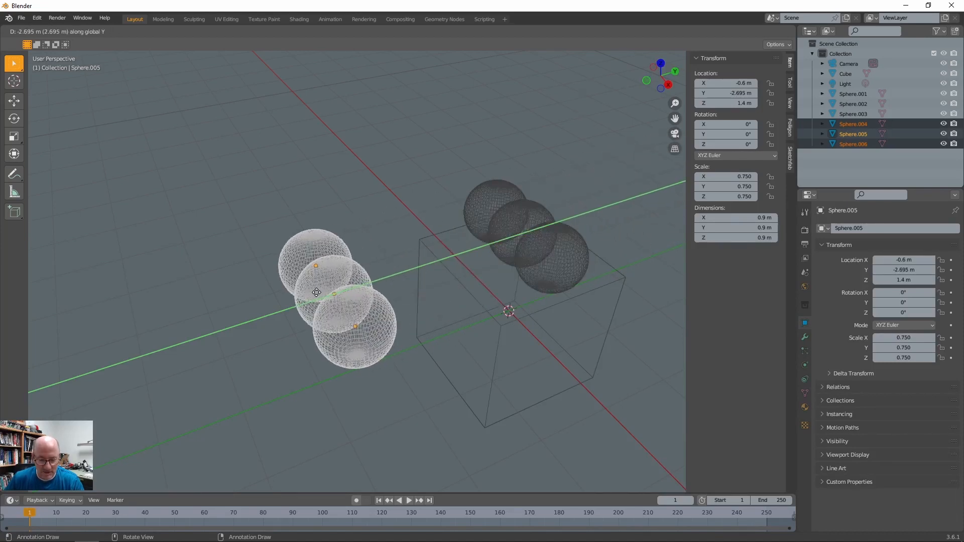
text(-0.6)
key(Return)
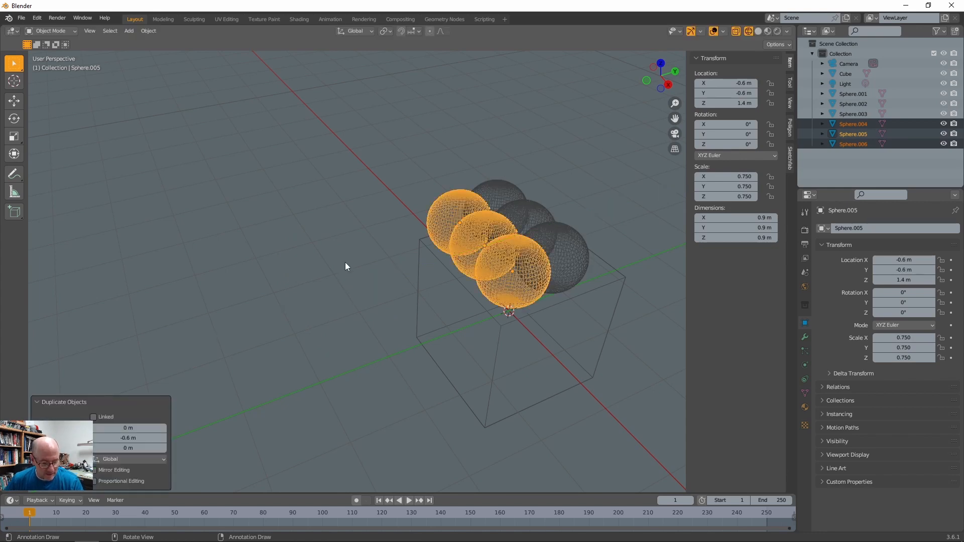
- Duplicate the selected row of three spheres and move the copies 1.2 m along the Y axis
key(shift+d)
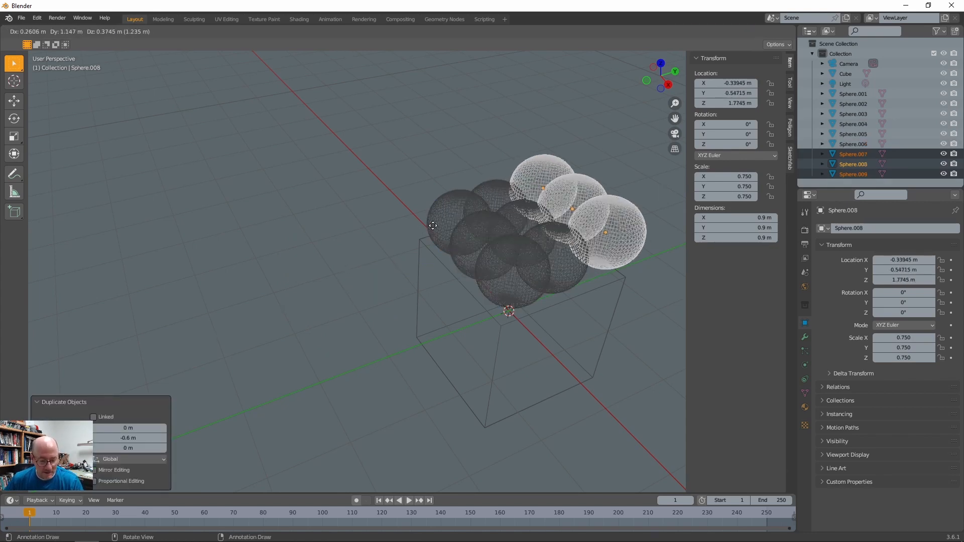
text(y1.2)
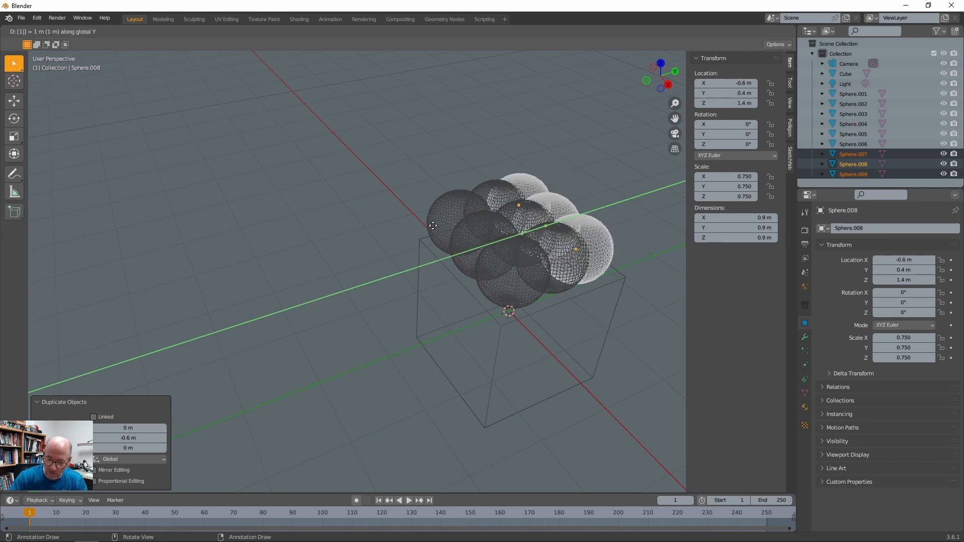
key(Return)
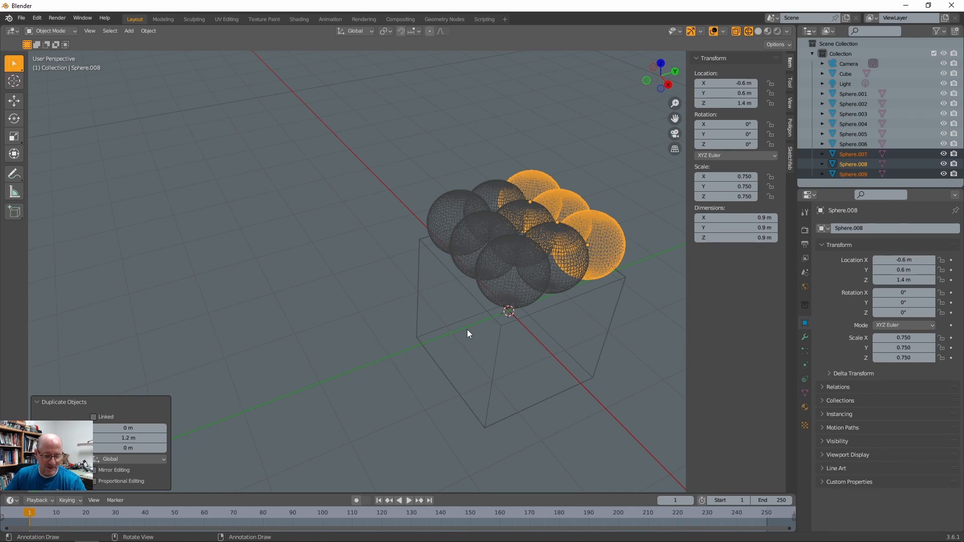
middle_drag(499, 318, 415, 284)
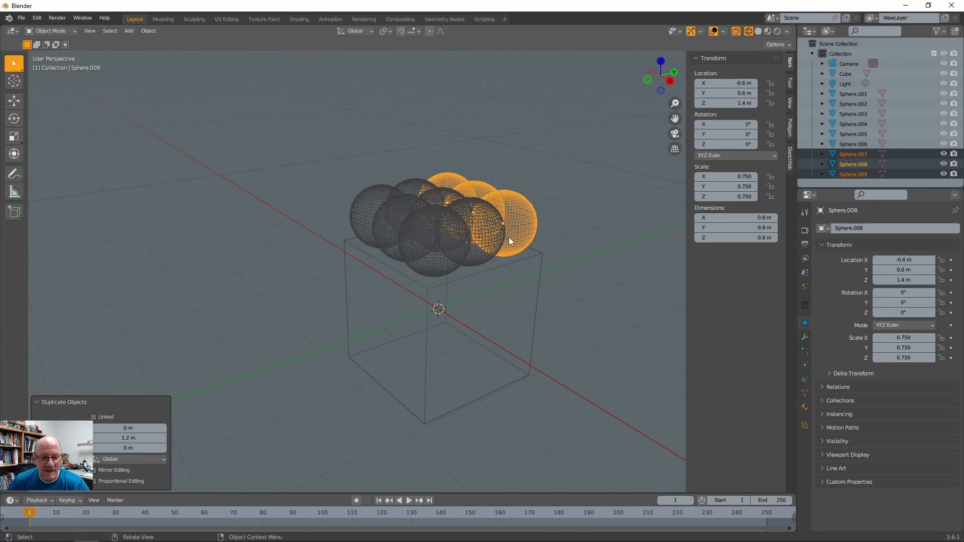
click(813, 54)
click(812, 54)
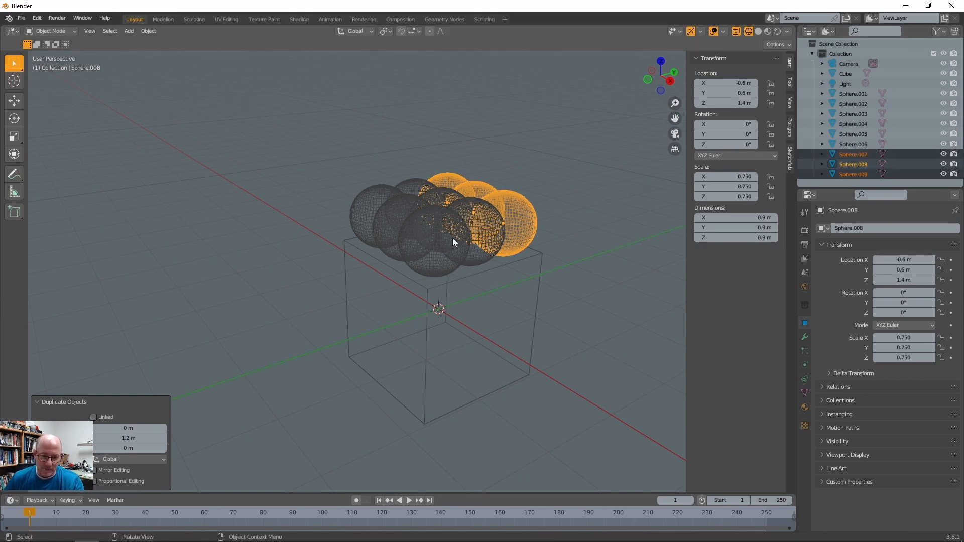
- Duplicate the central sphere twice in place without offset, then select one of the coincident copies
click(442, 198)
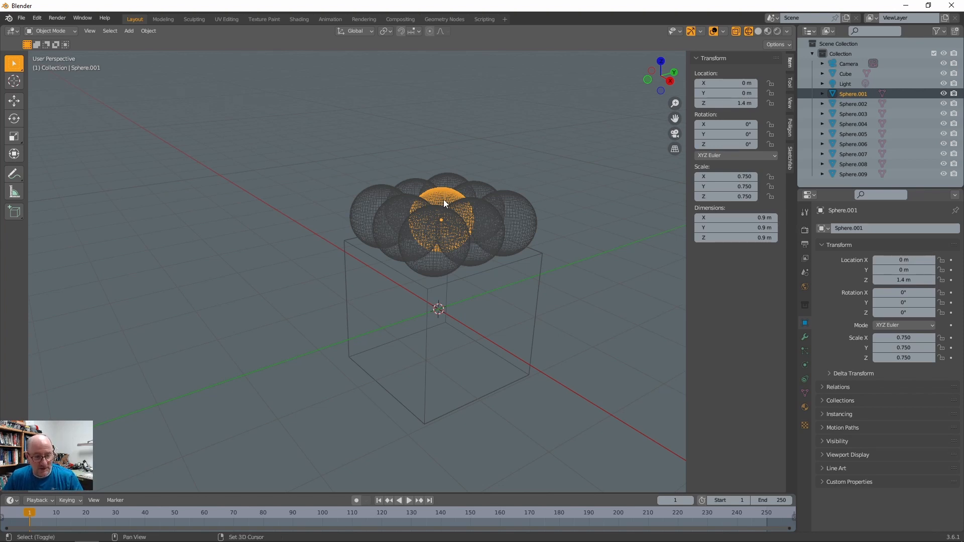
key(shift+d)
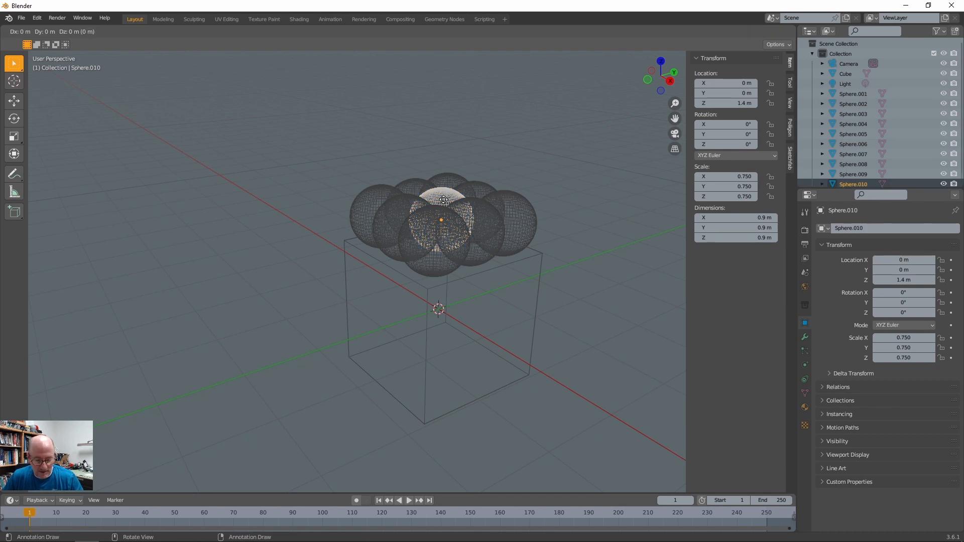
right_click(444, 200)
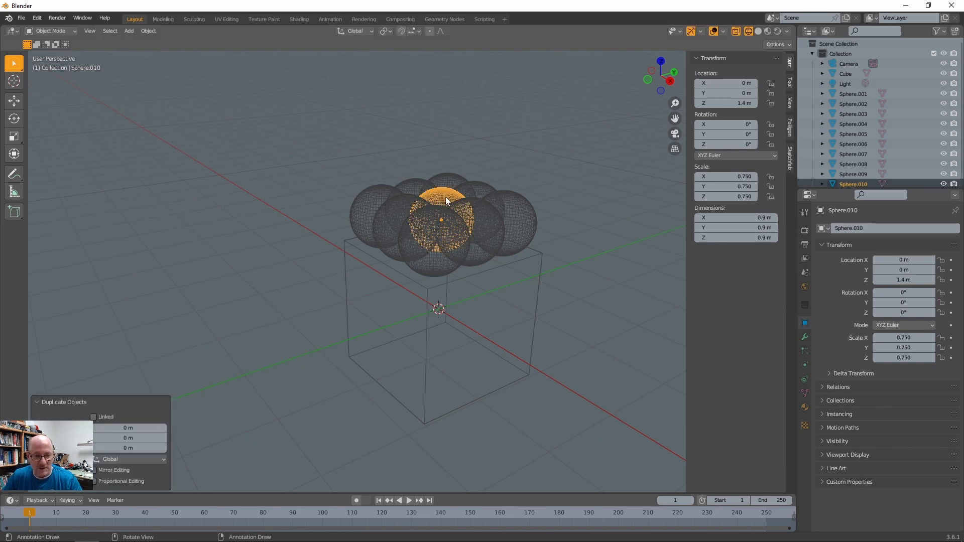
key(shift+d)
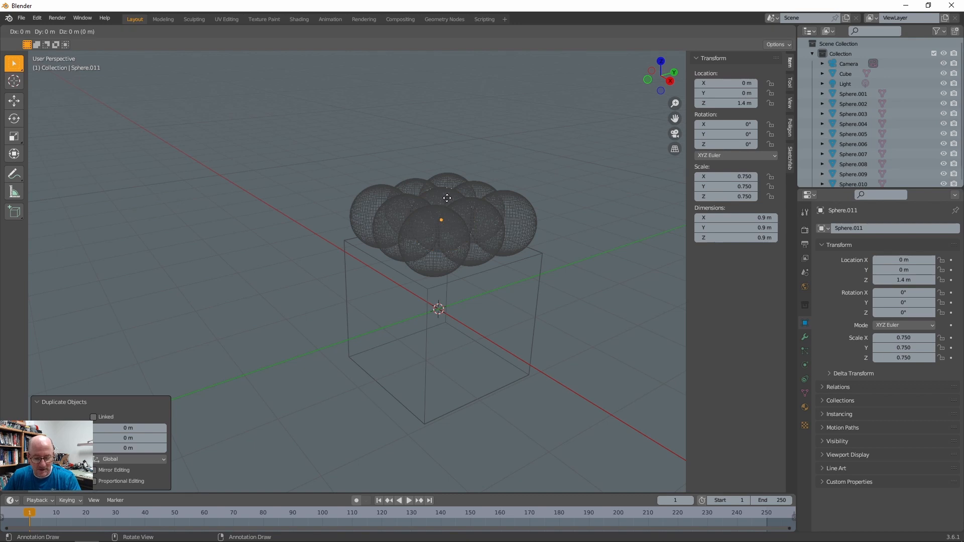
right_click(444, 200)
click(444, 194)
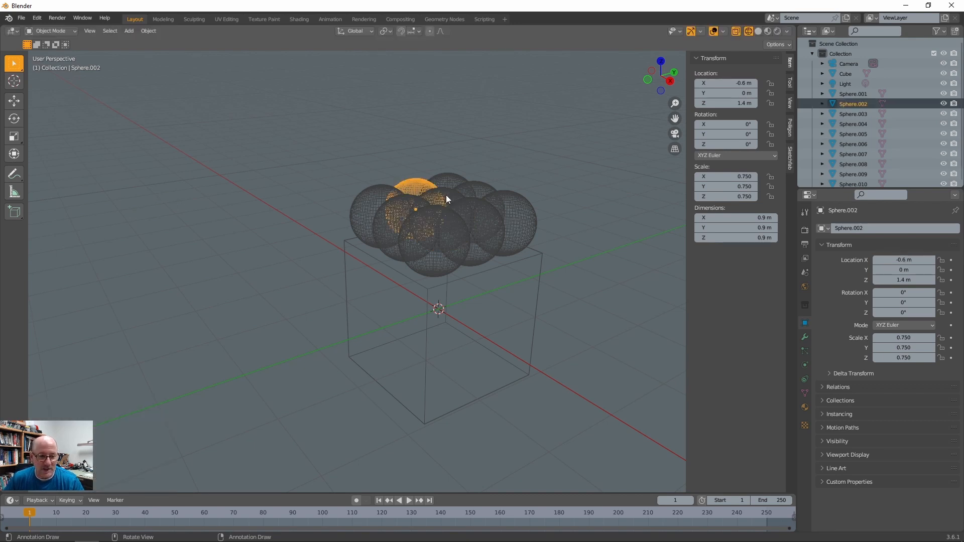
click(443, 201)
scroll(442, 200, up, 3)
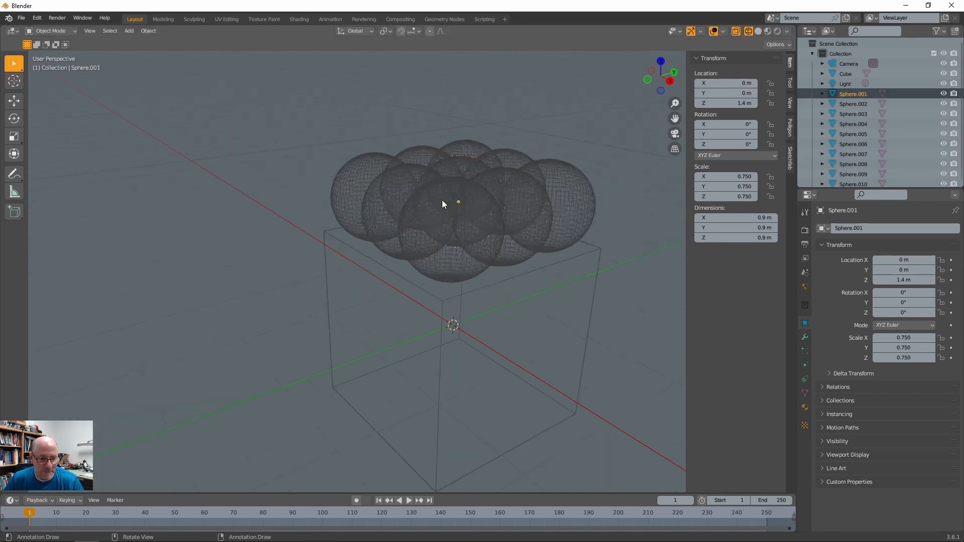
click(474, 149)
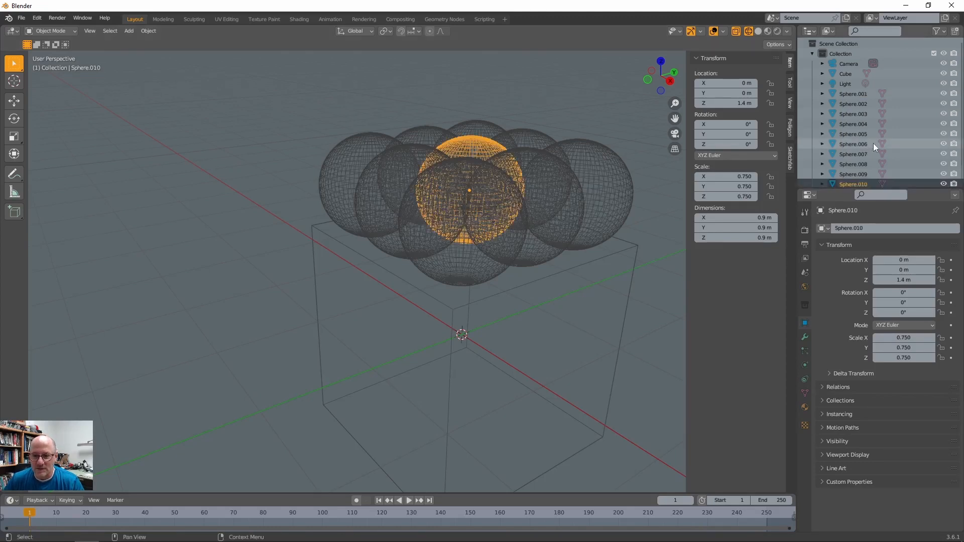
- Create a new collection in the scene and rename it num1
scroll(885, 141, down, 2)
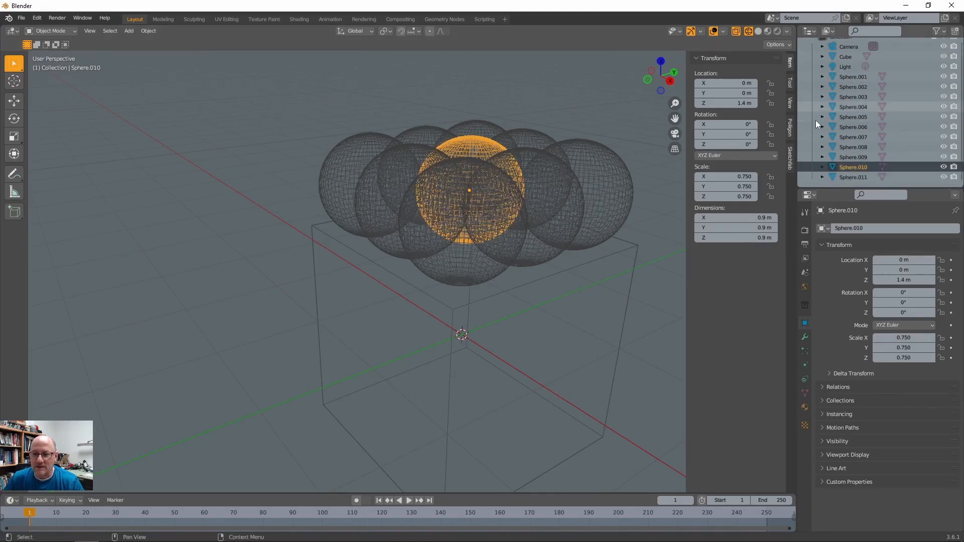
right_click(853, 105)
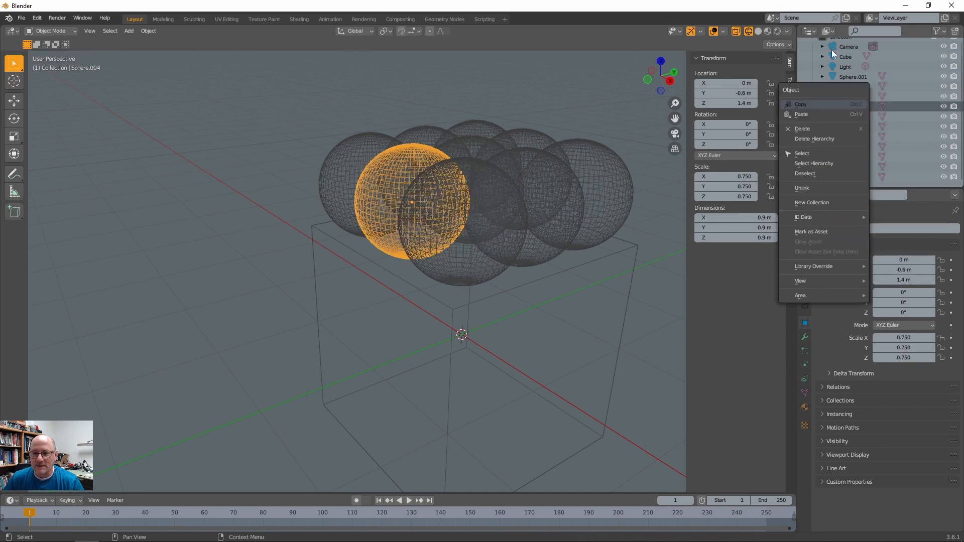
click(822, 201)
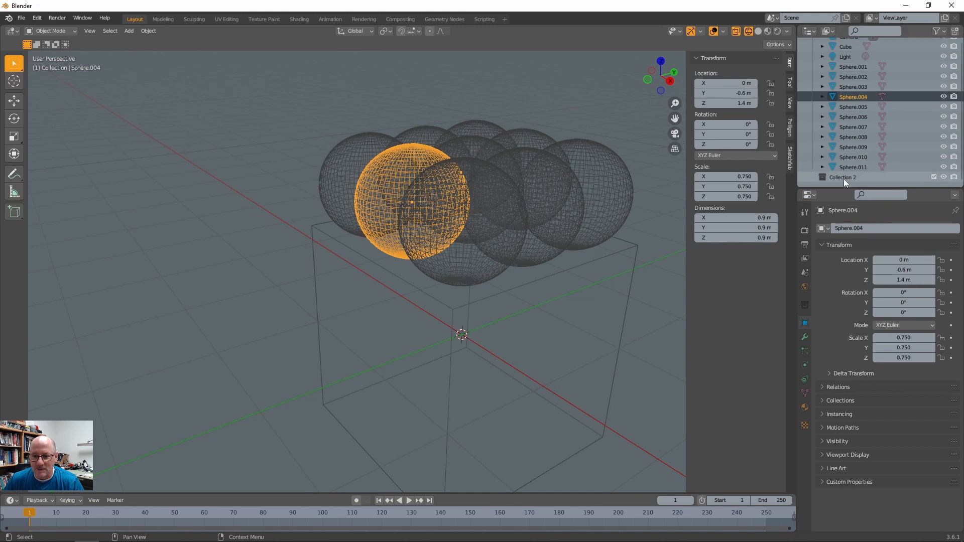
click(844, 177)
double_click(844, 177)
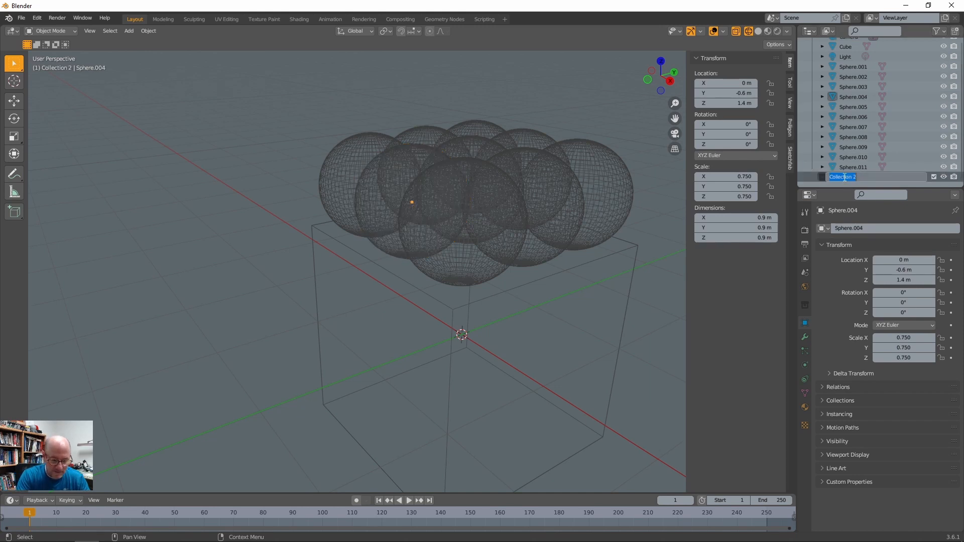
text(num1)
key(Return)
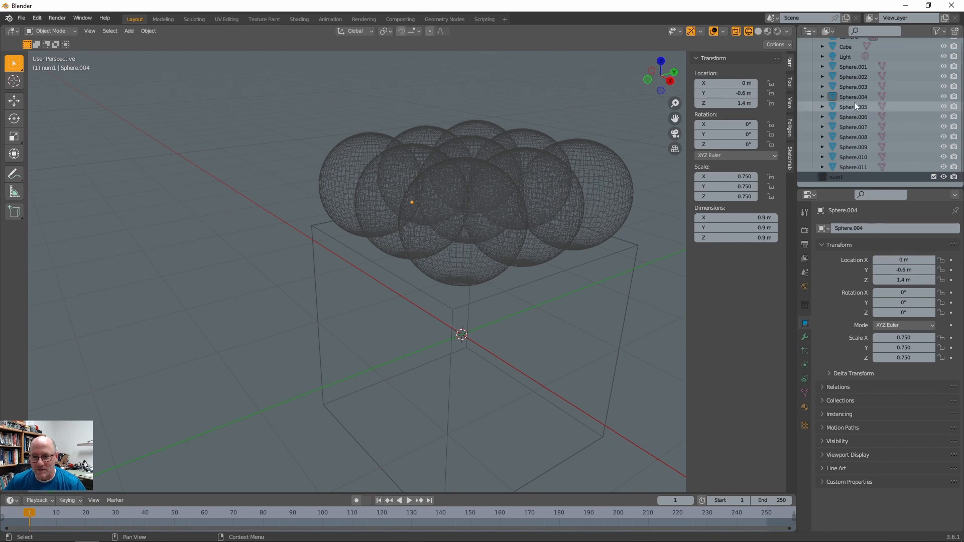
- Move one copy of the central sphere into the num1 collection and hide that collection in the viewport
click(473, 147)
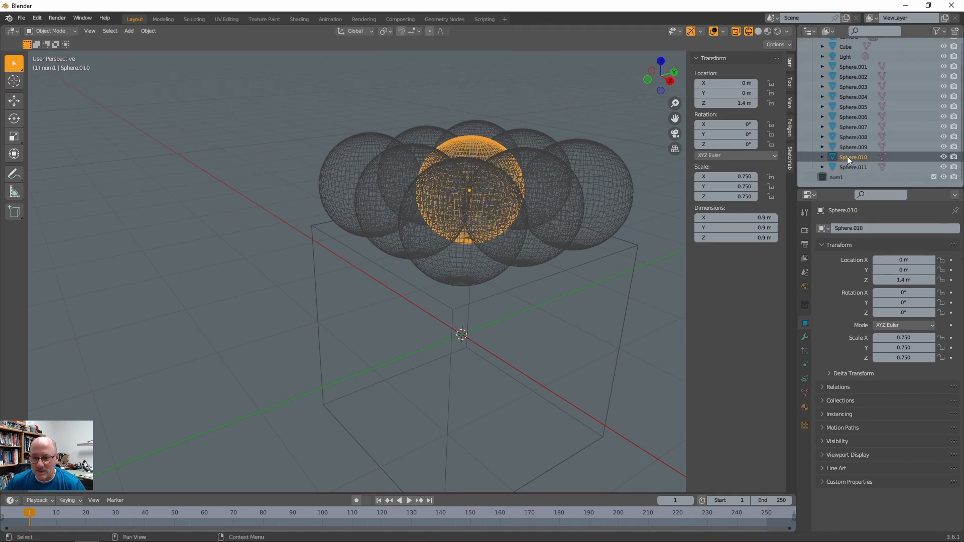
drag(848, 157, 846, 179)
scroll(846, 176, down, 1)
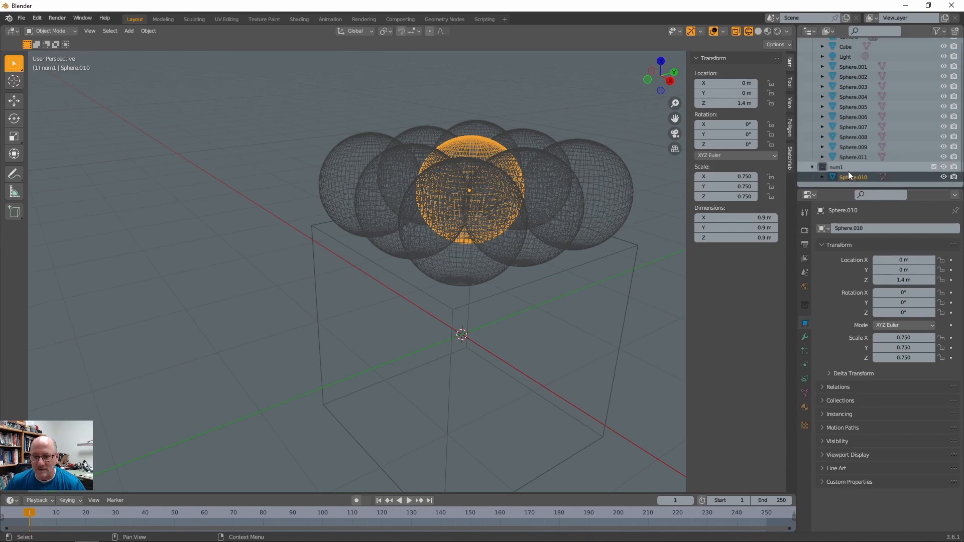
click(813, 167)
click(933, 178)
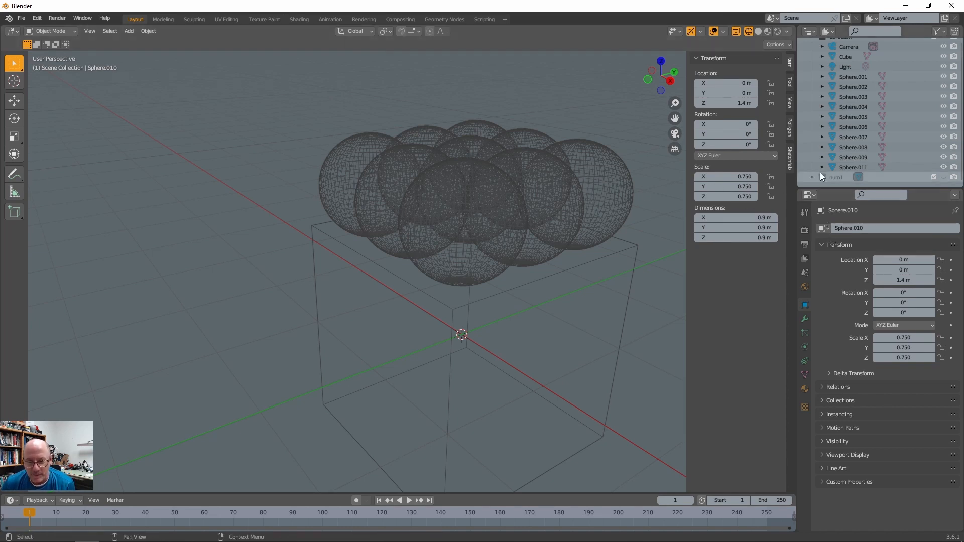
- Create five more empty collections in the scene, alongside num1
scroll(864, 158, up, 2)
scroll(864, 157, down, 1)
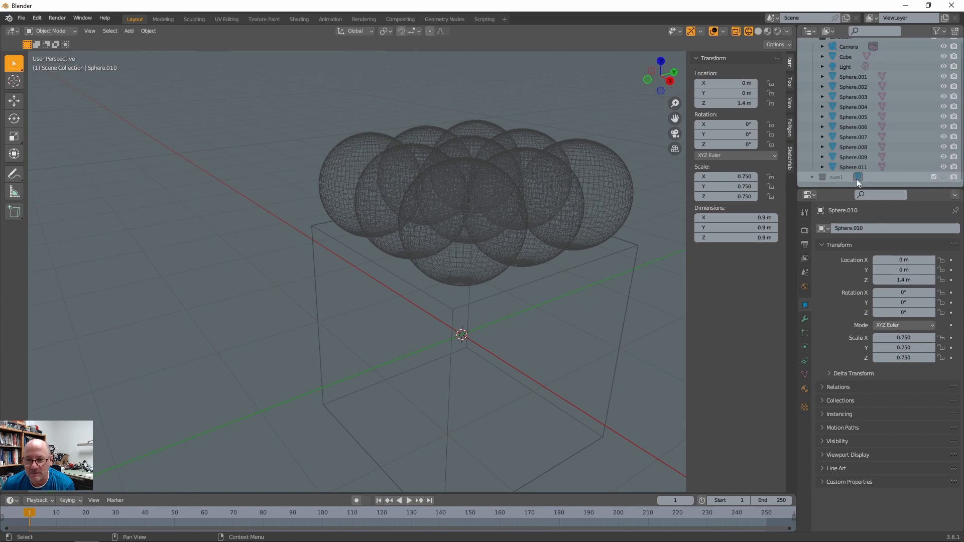
right_click(844, 137)
click(845, 137)
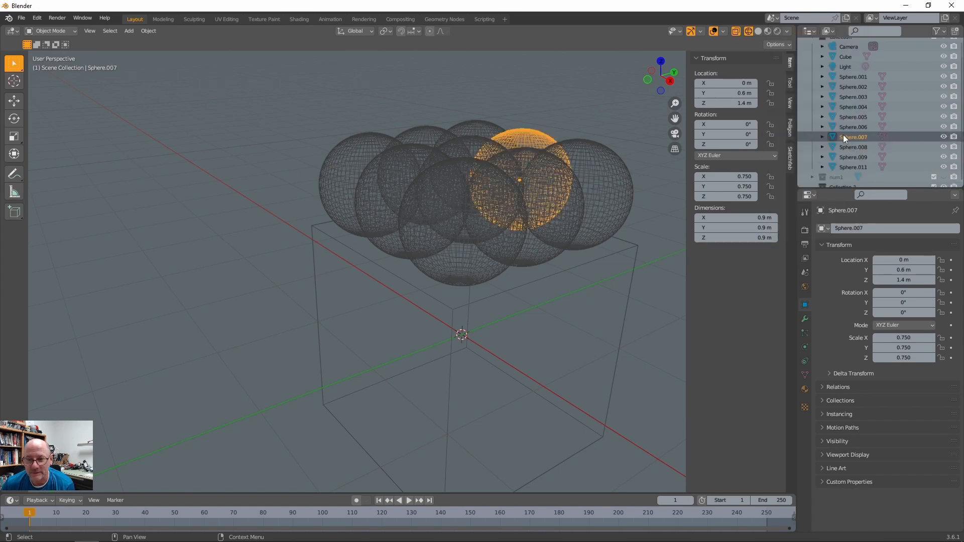
scroll(845, 176, down, 1)
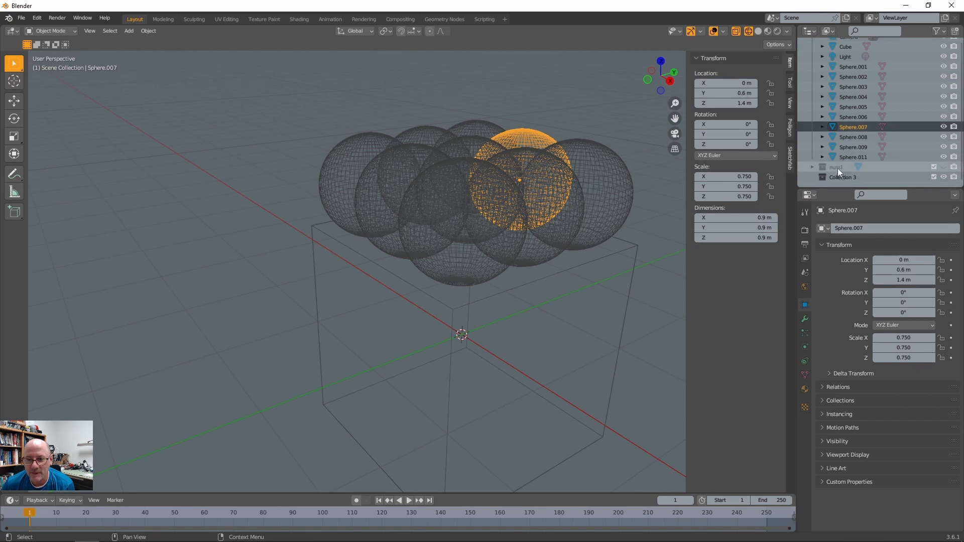
right_click(846, 117)
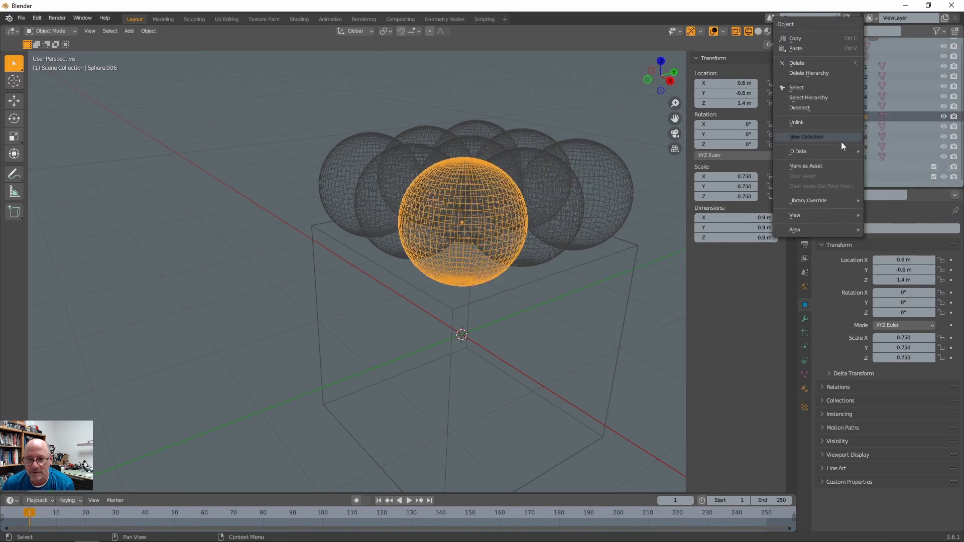
click(842, 137)
right_click(849, 125)
click(844, 137)
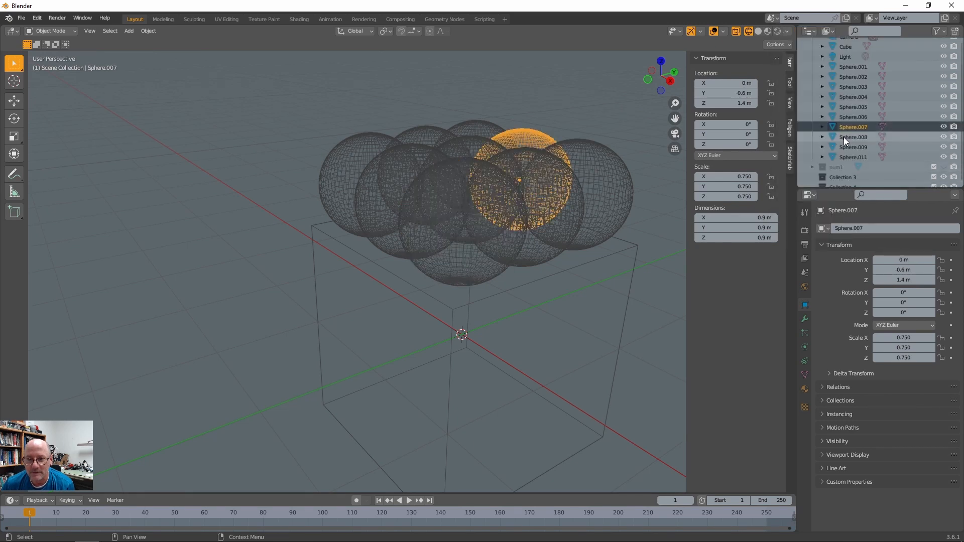
right_click(850, 113)
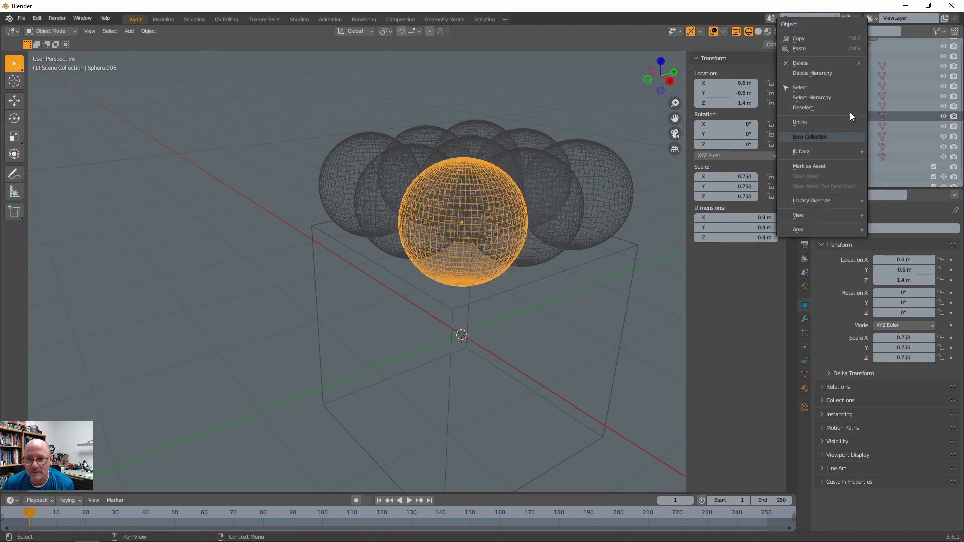
click(836, 137)
scroll(852, 154, down, 2)
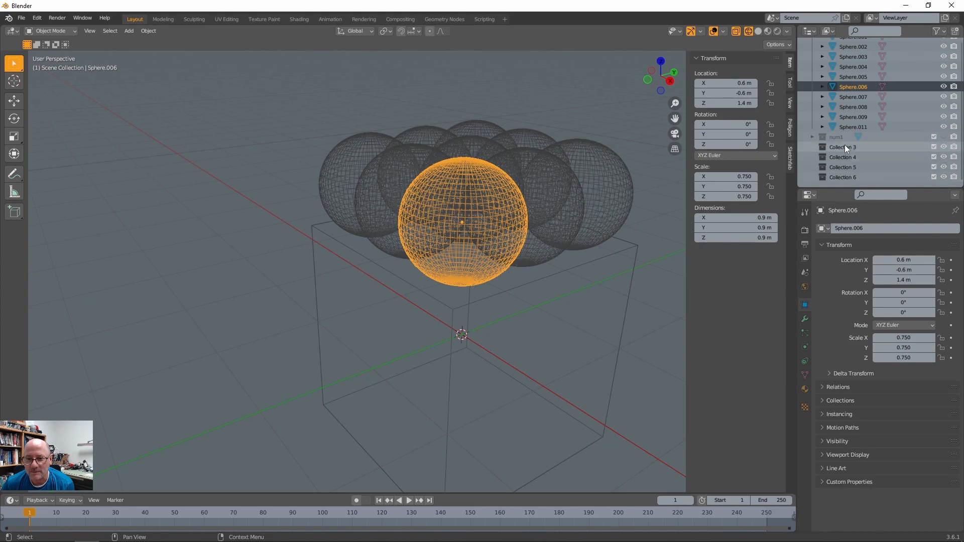
right_click(847, 107)
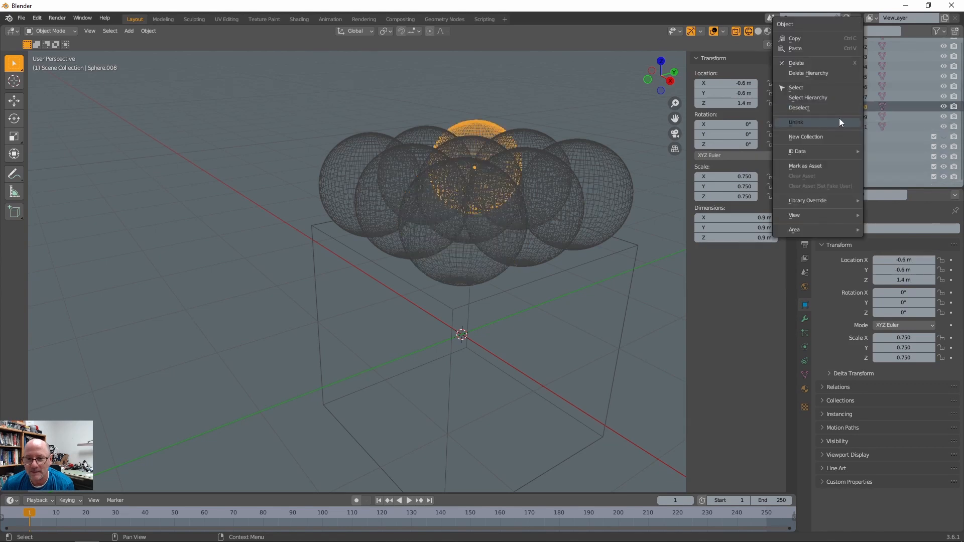
click(831, 136)
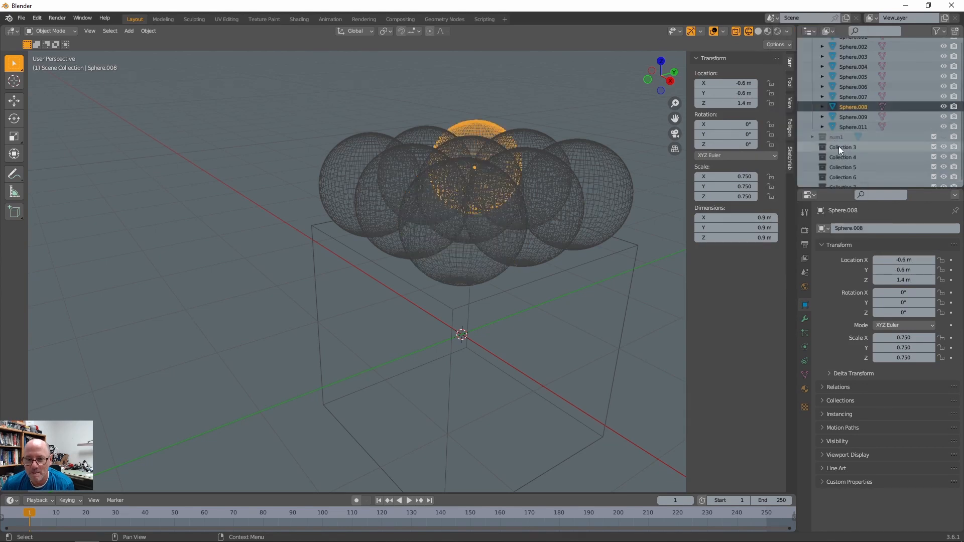
- Rename the first two of the five new empty collections as num2 and num3
double_click(851, 144)
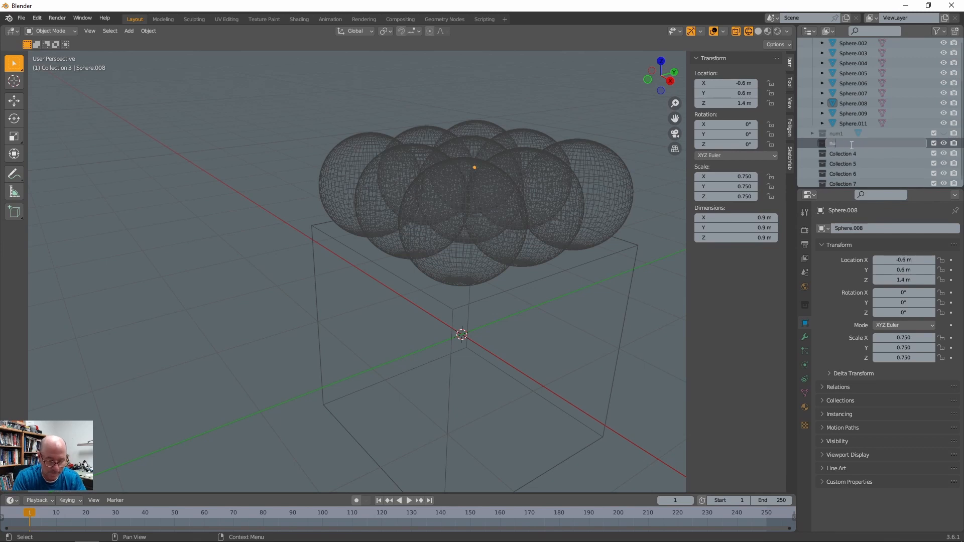
text(num2)
key(Return)
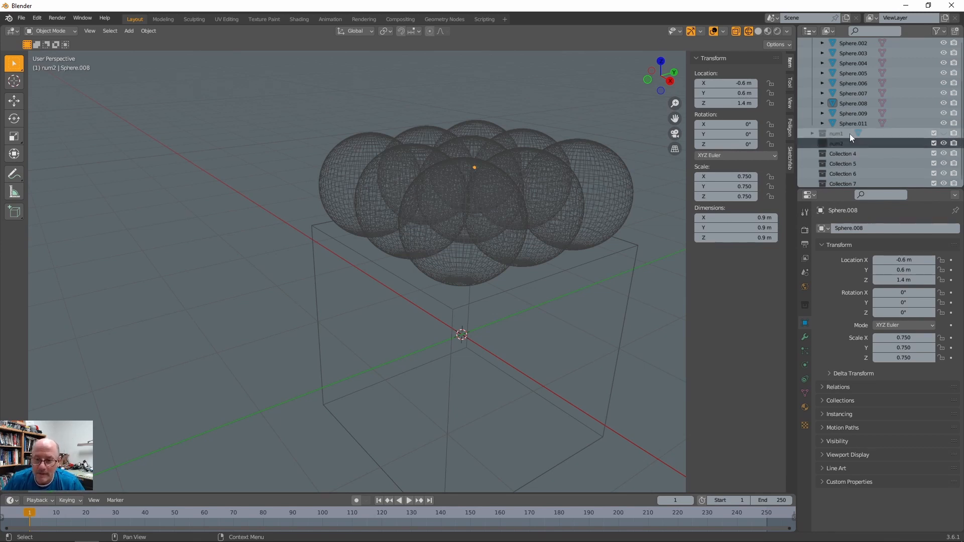
double_click(843, 153)
text(num3)
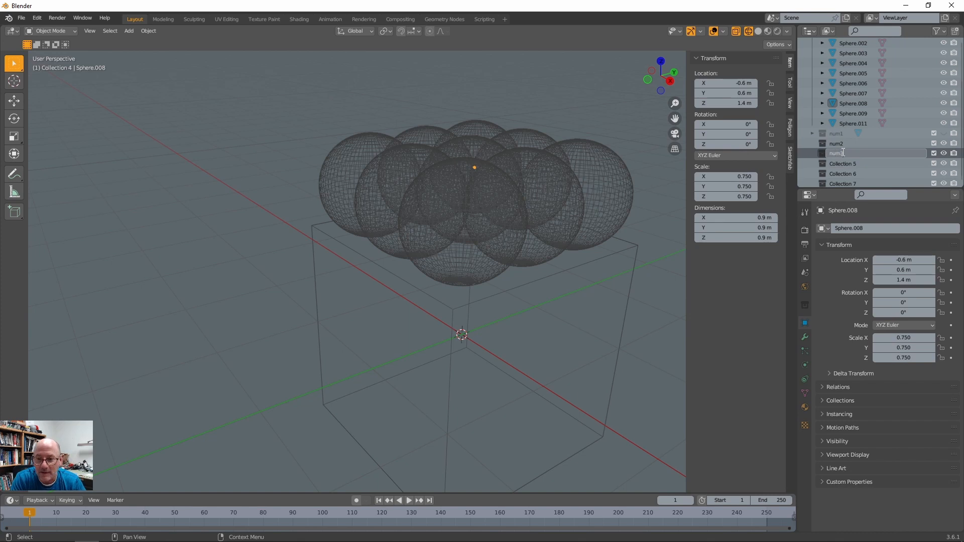
key(Return)
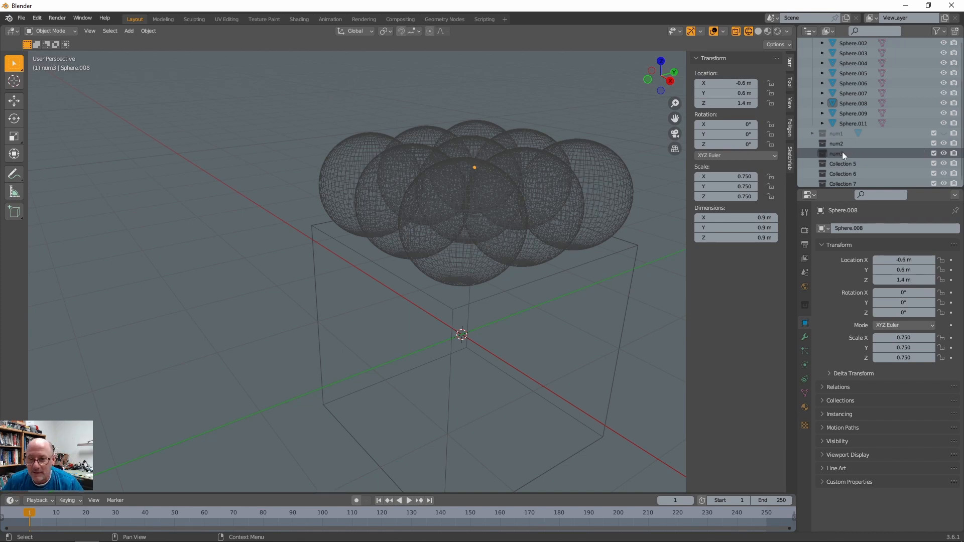
- Rename the remaining three empty collections as num4, num5 and num6, in order
double_click(848, 164)
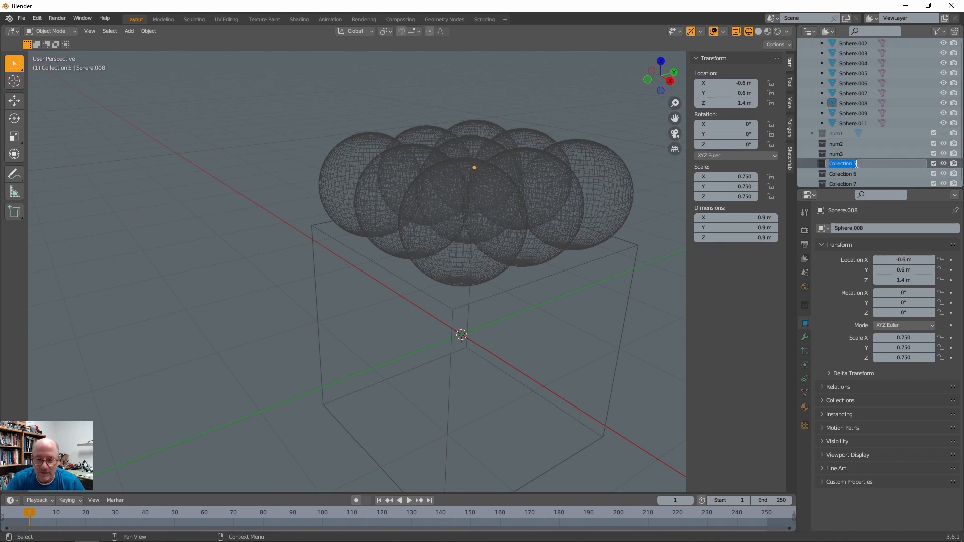
text(num4)
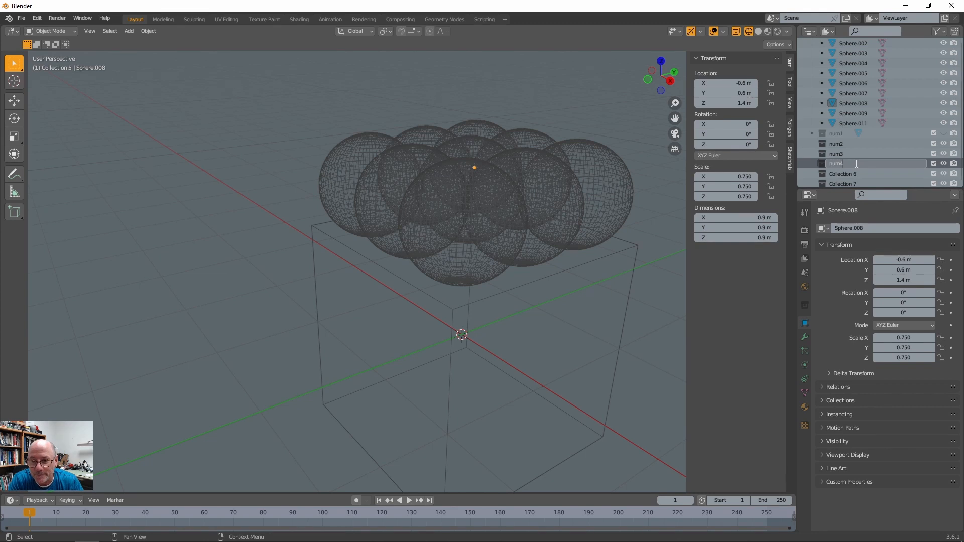
key(Return)
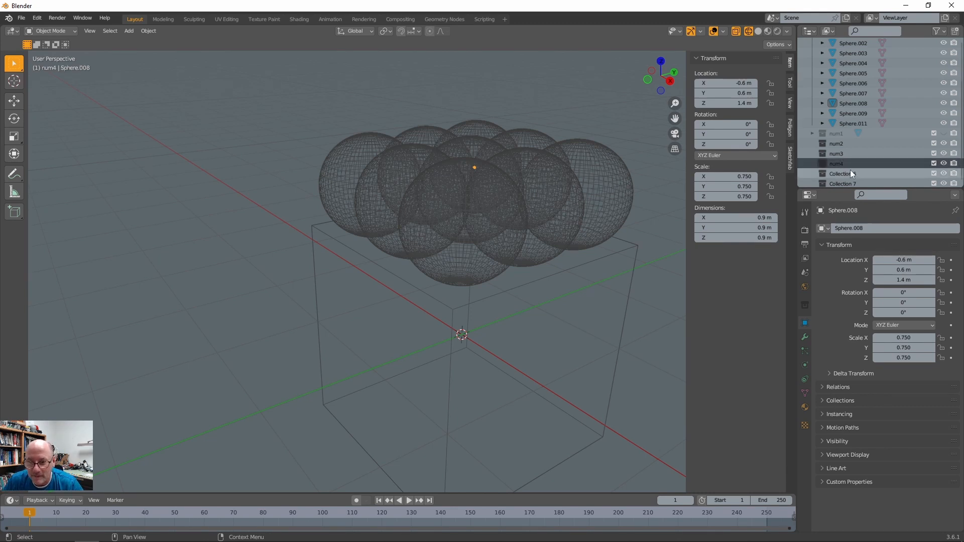
double_click(851, 171)
text(num5)
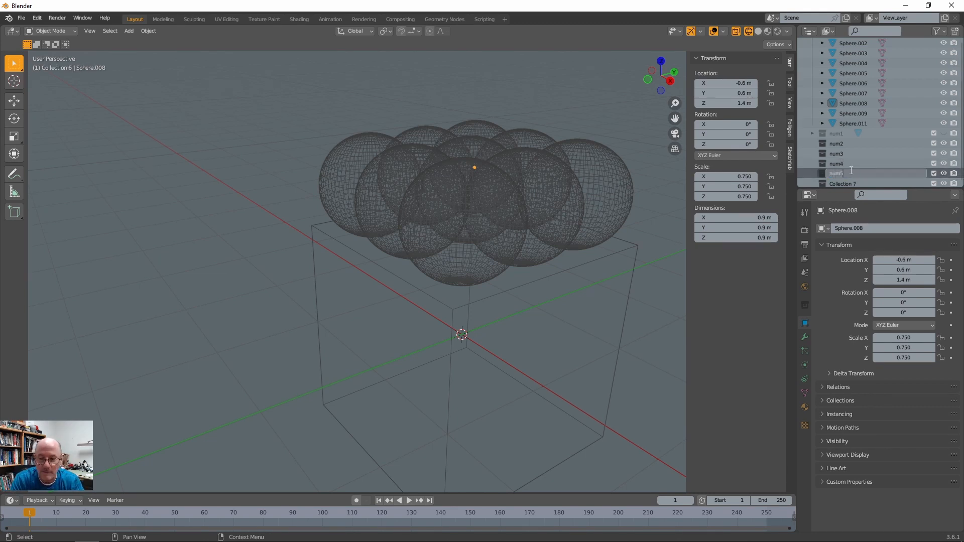
key(Return)
double_click(849, 183)
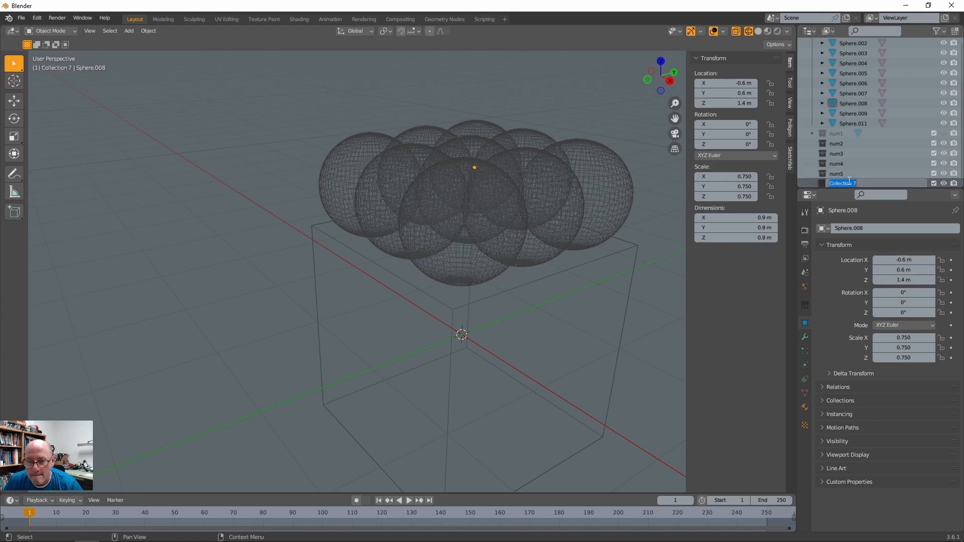
text(num6)
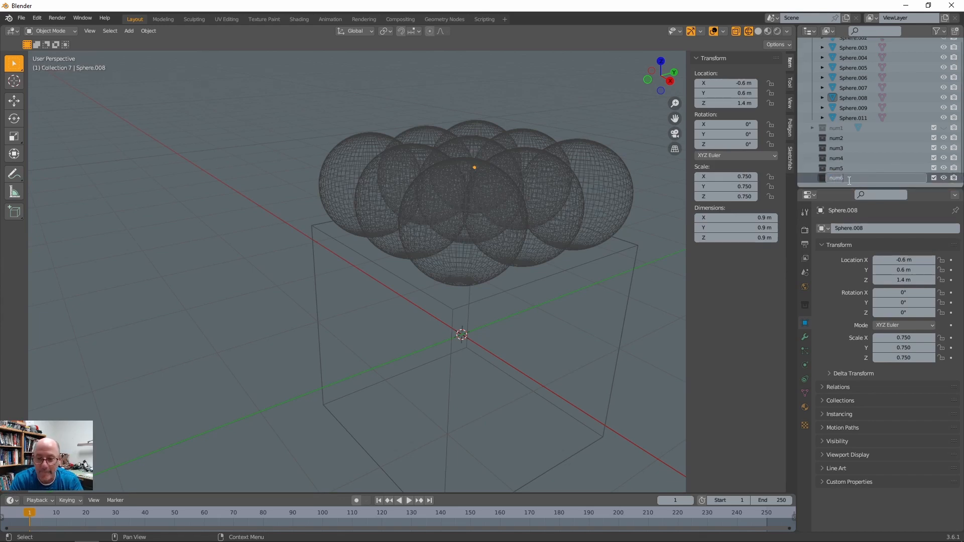
key(Return)
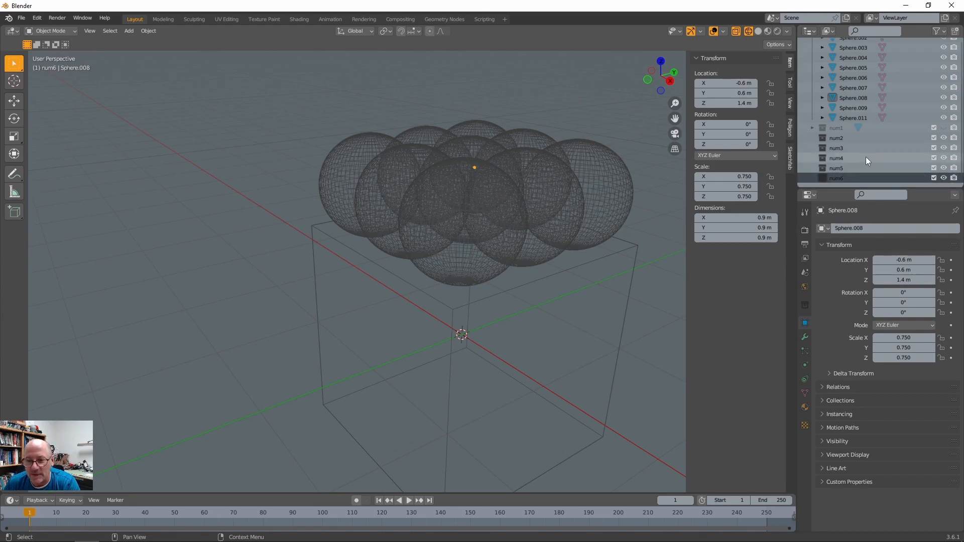
- Move the nearest corner sphere and its diagonally opposite one, Sphere.006 and Sphere.008, into num2 and hide that collection in the viewport
scroll(866, 157, up, 1)
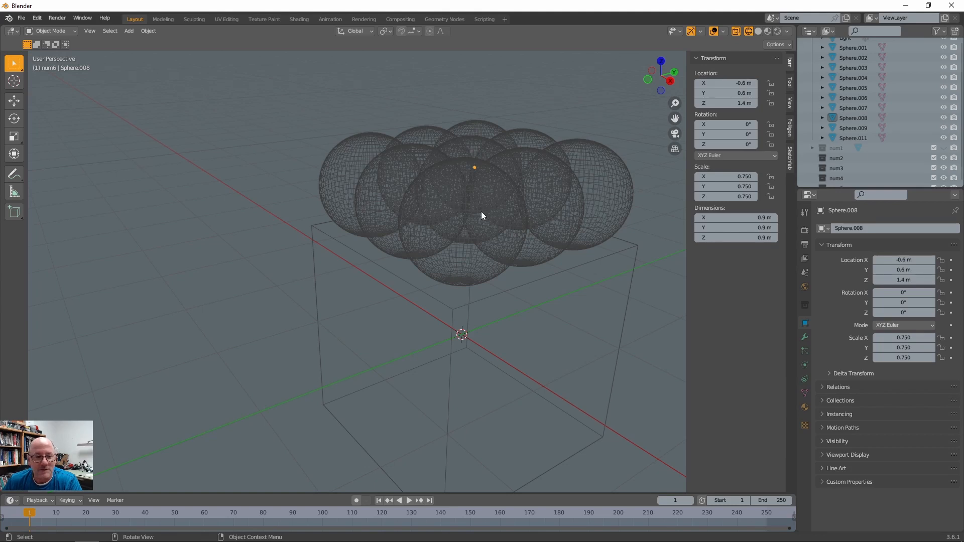
click(457, 214)
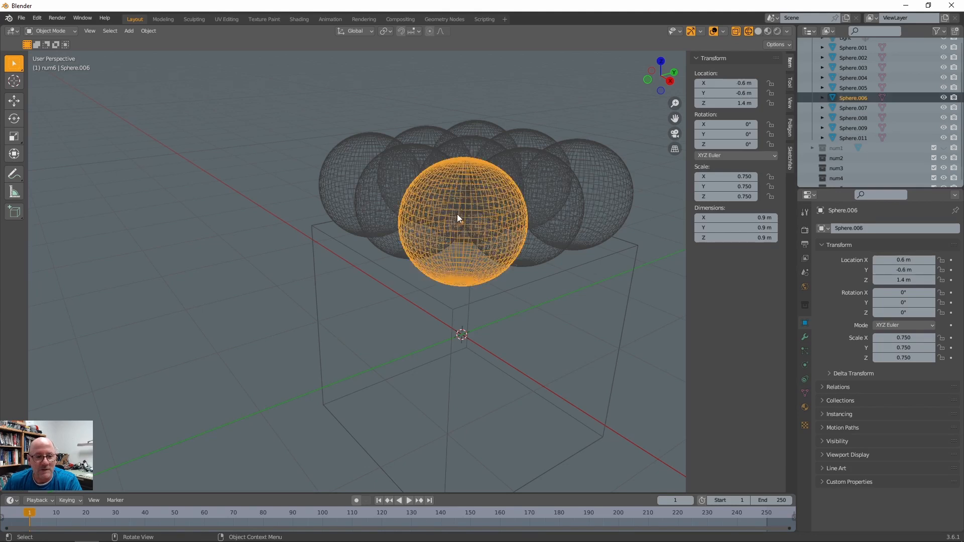
shift+click(484, 129)
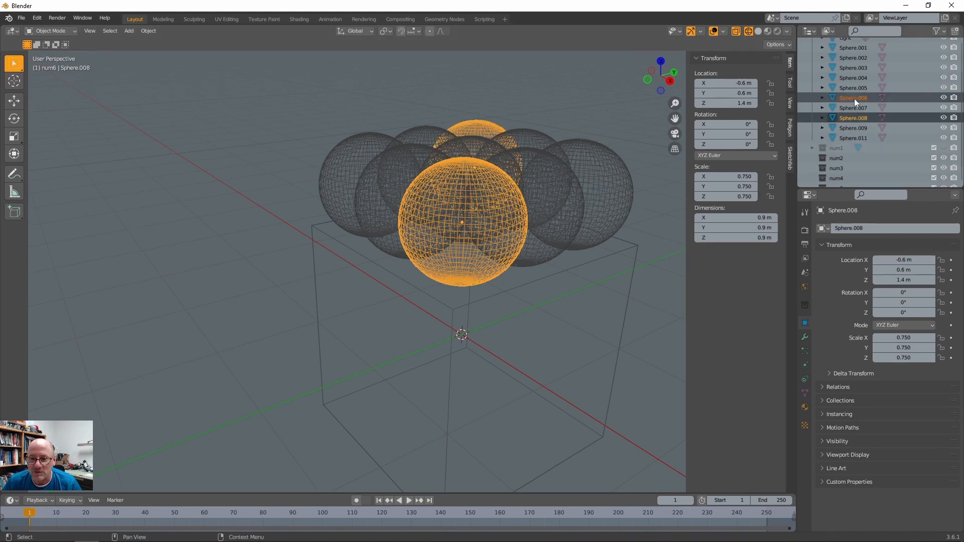
drag(855, 98, 846, 161)
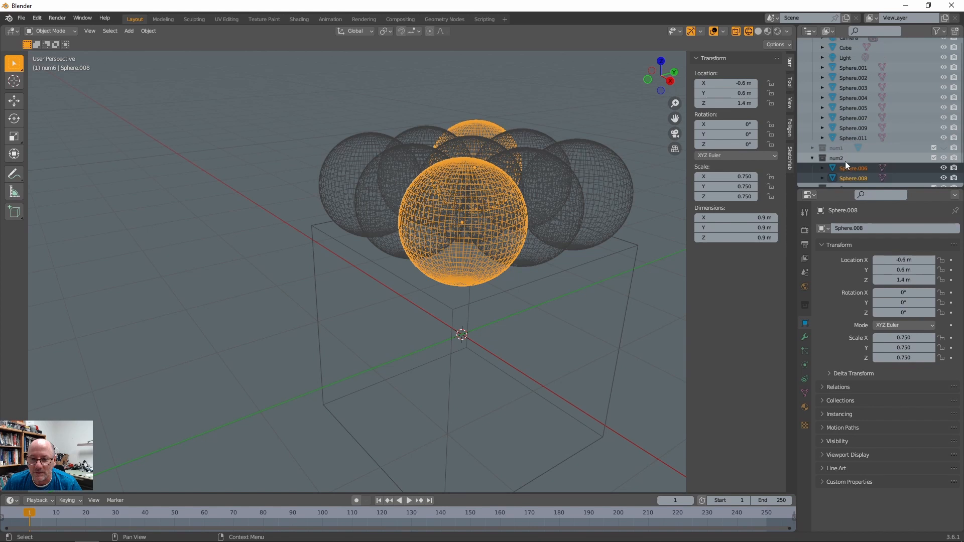
click(812, 158)
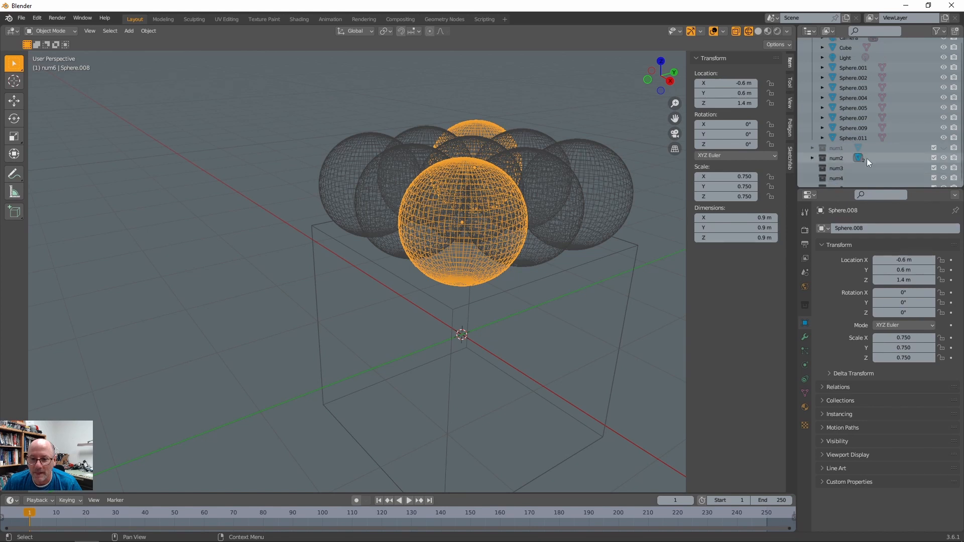
click(943, 159)
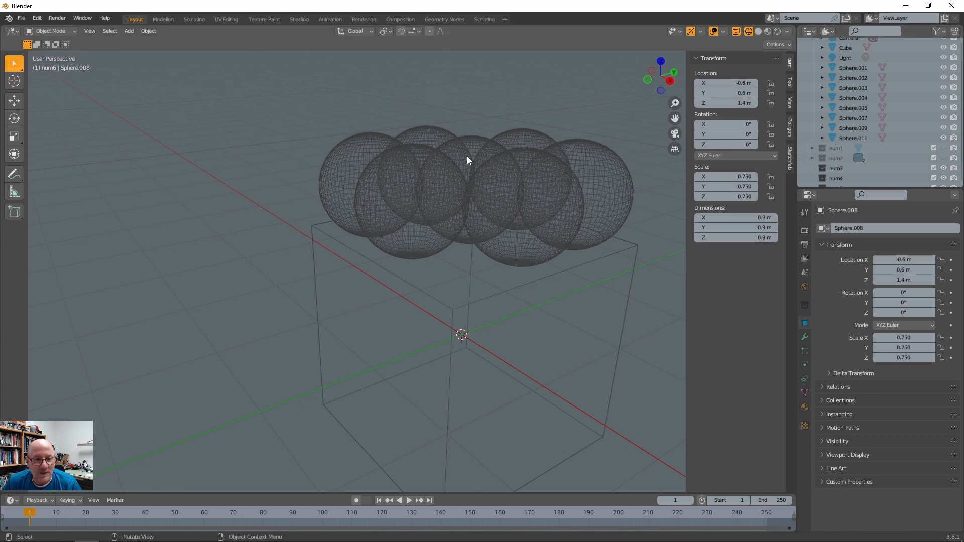
- Move the central copy Sphere.011 and the two remaining corner spheres, Sphere.005 and Sphere.009, into num3, then hide and collapse that collection
click(357, 156)
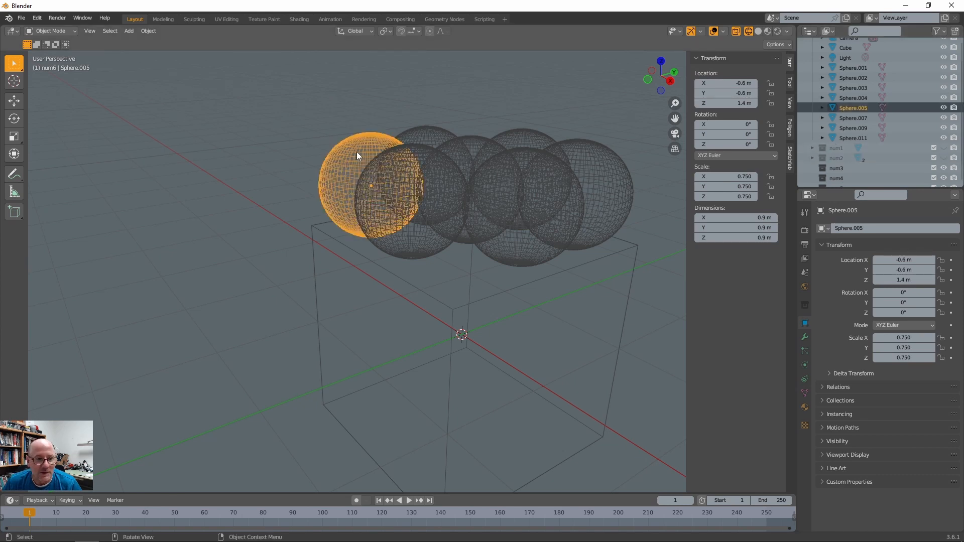
shift+click(469, 149)
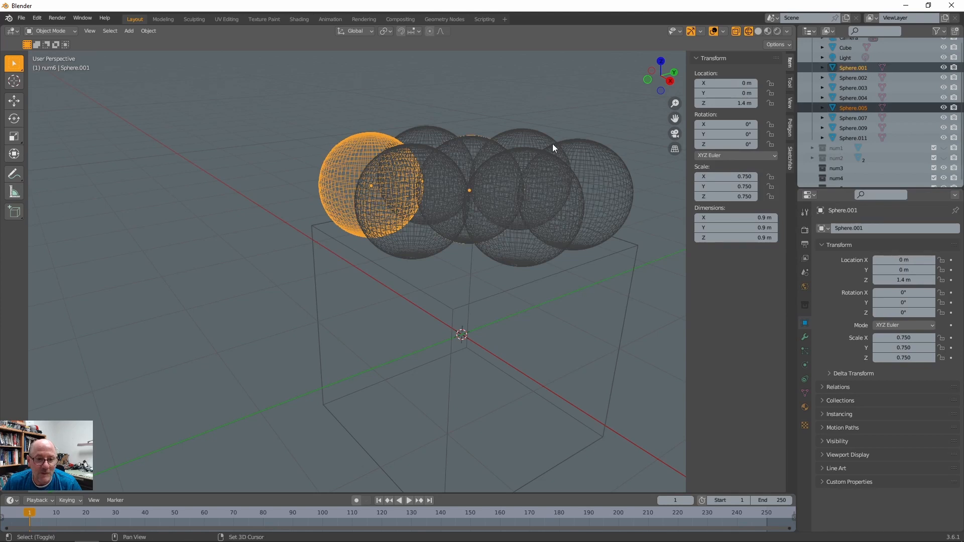
click(472, 154)
shift+click(383, 151)
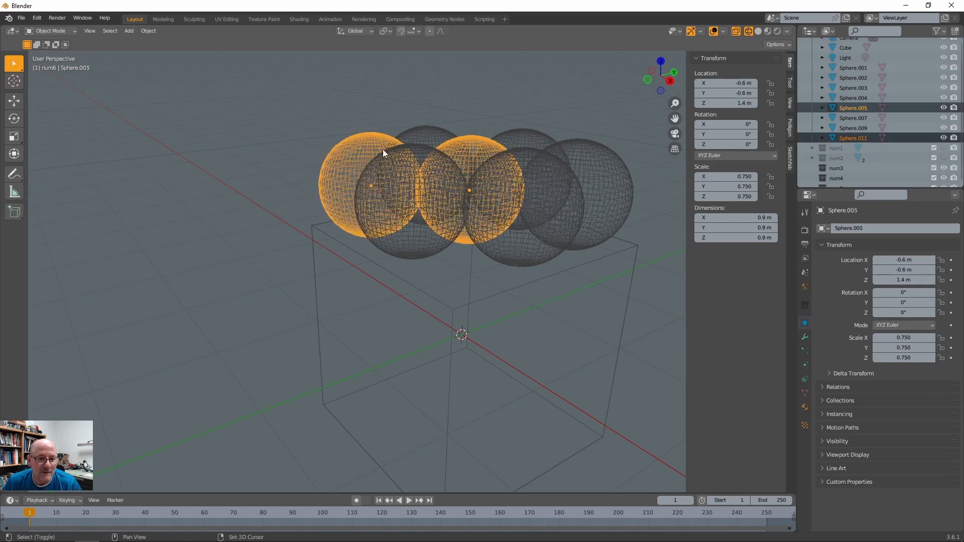
shift+click(591, 159)
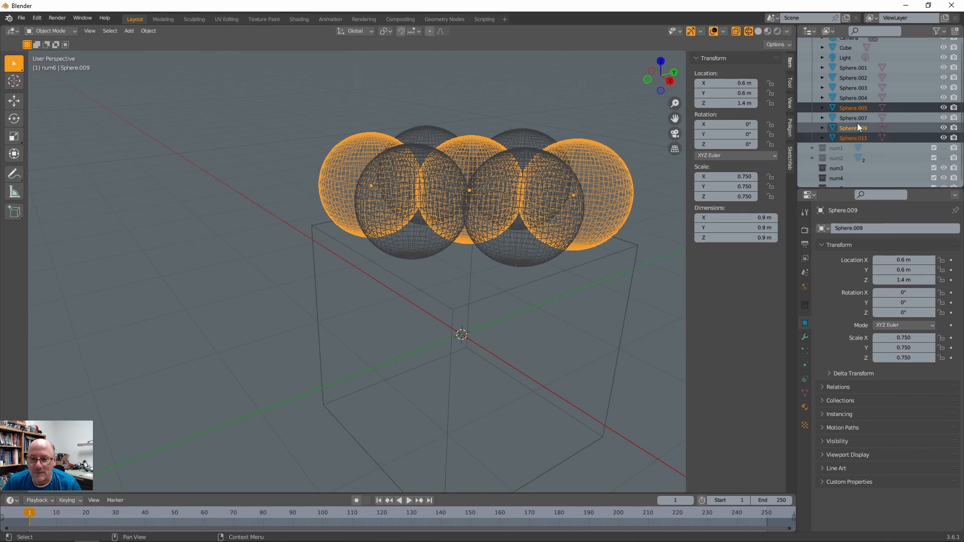
drag(854, 106, 848, 172)
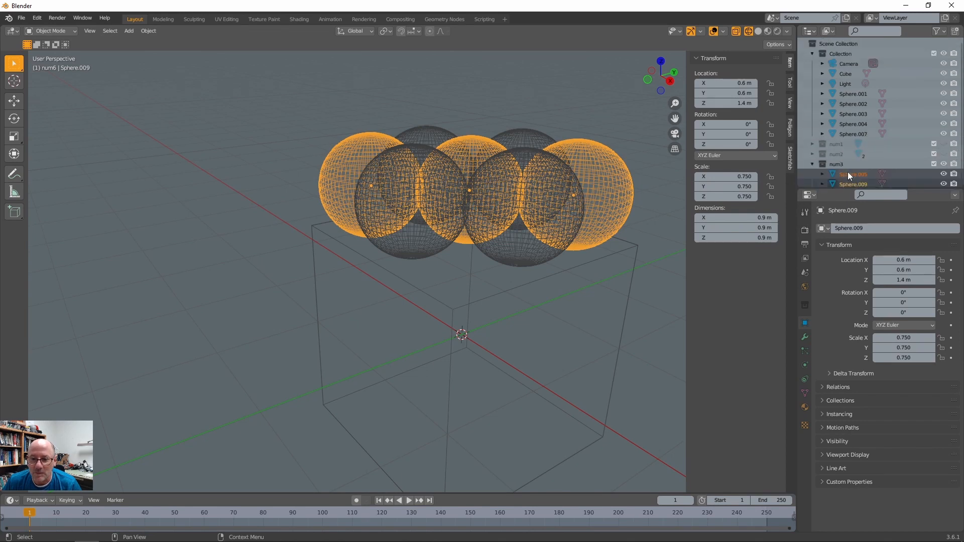
click(944, 164)
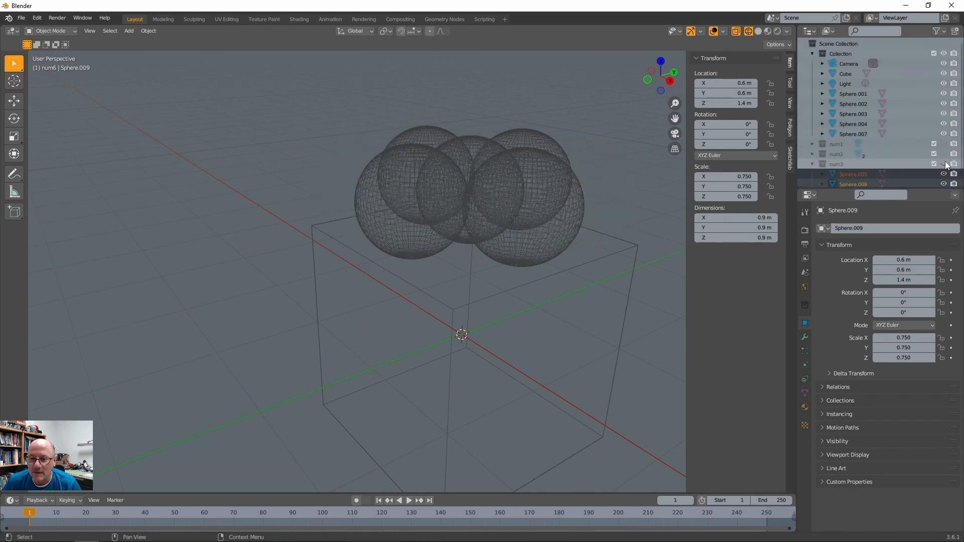
click(813, 163)
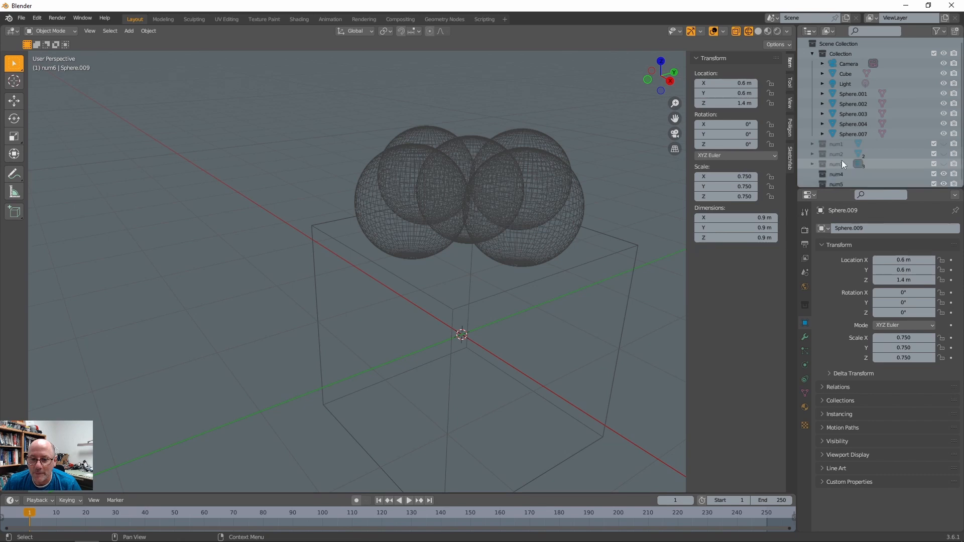
- Select the four spheres surrounding the central one and rotate them 90° around the global Z axis
scroll(842, 161, down, 1)
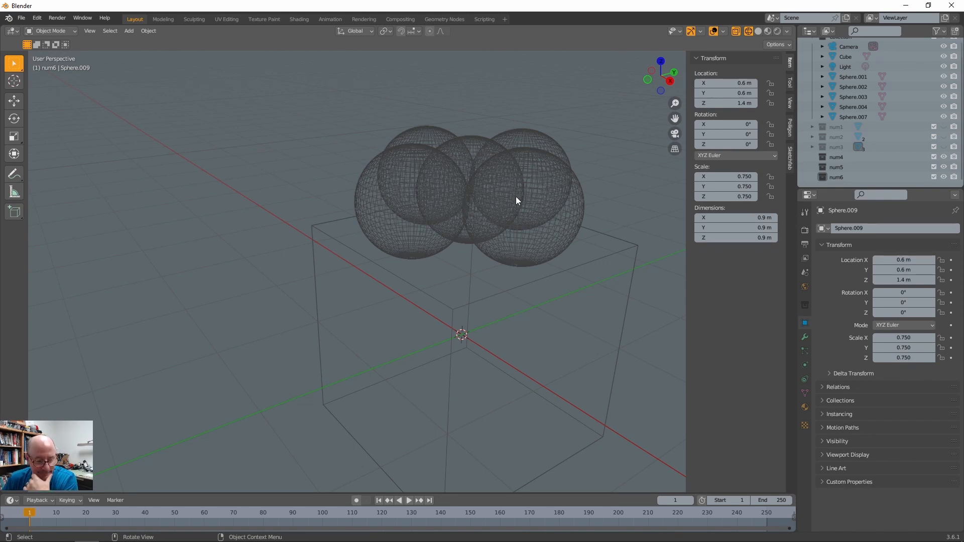
middle_drag(517, 197, 492, 223)
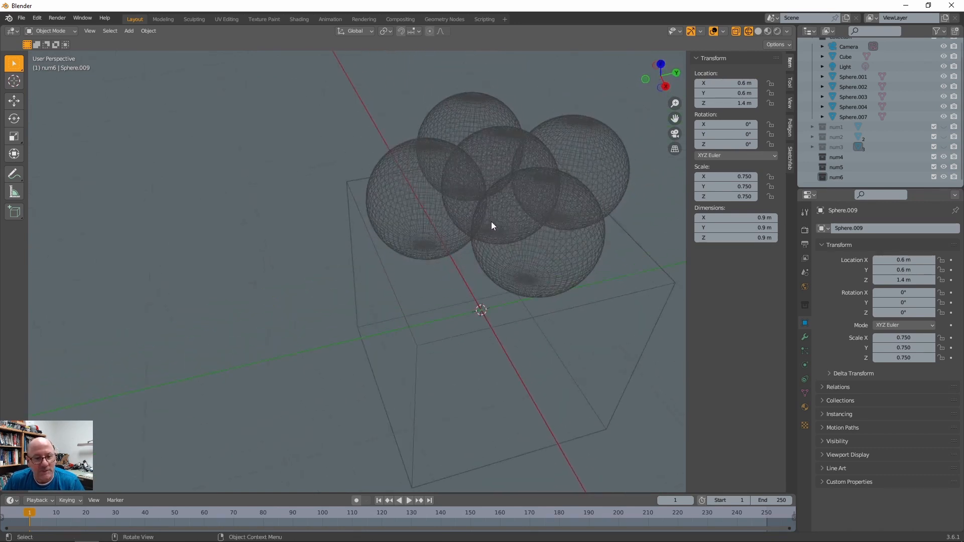
click(423, 177)
shift+click(453, 119)
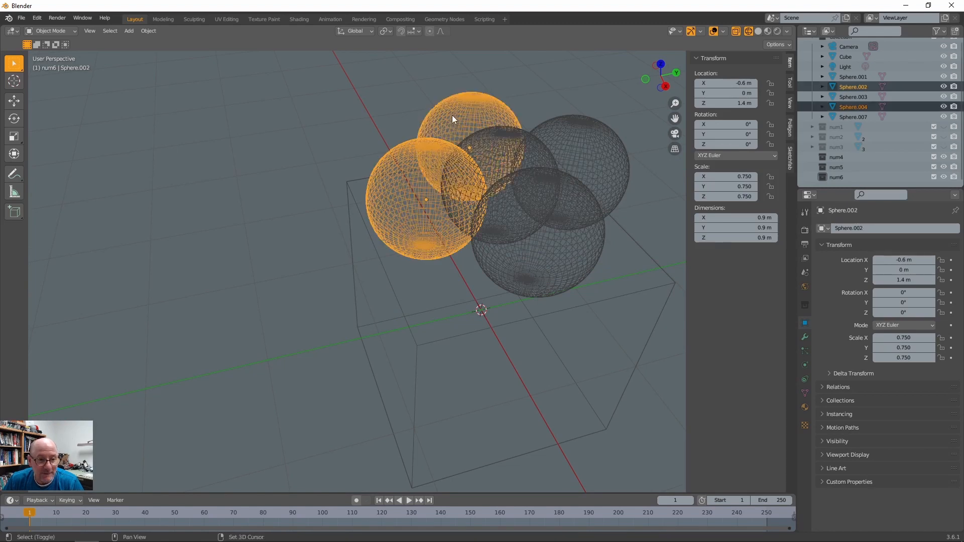
shift+click(583, 146)
shift+click(556, 219)
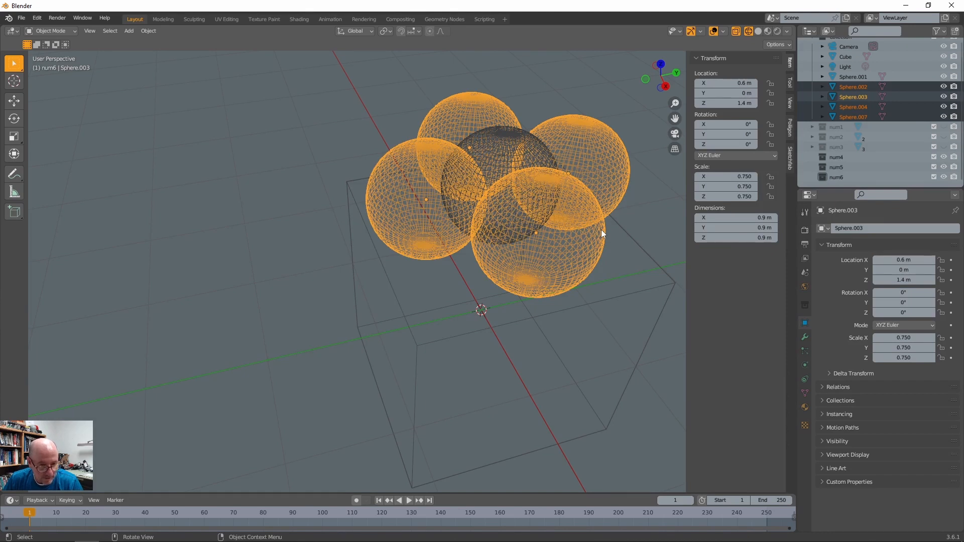
key(r)
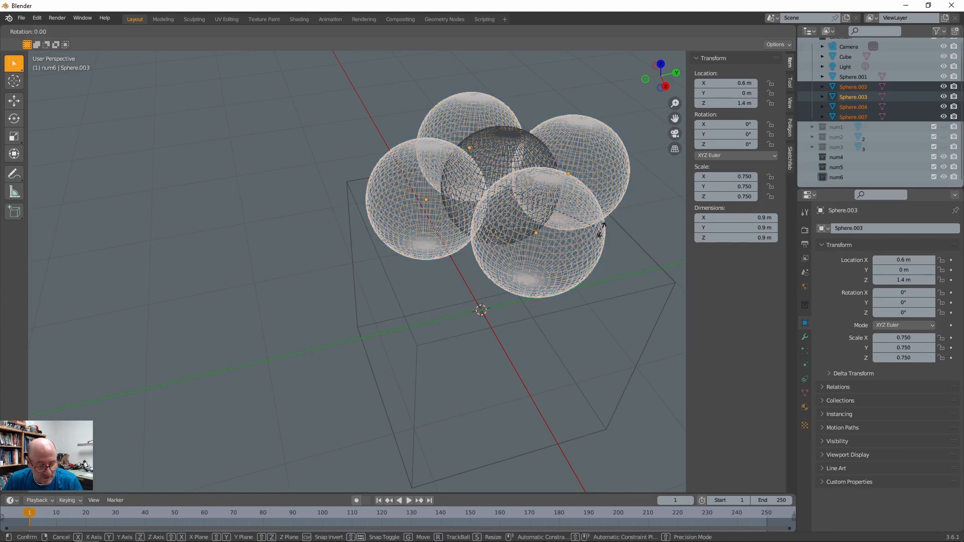
key(z)
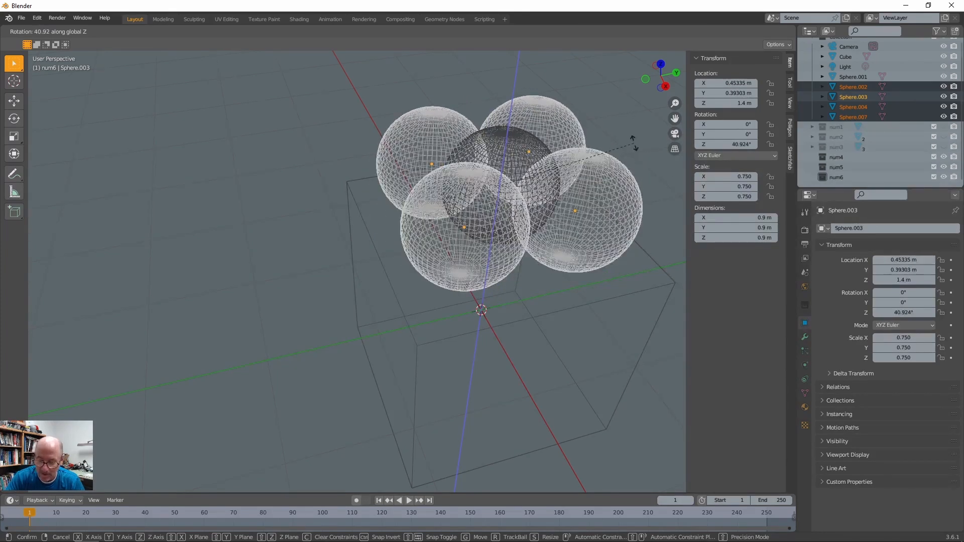
text(90)
key(Return)
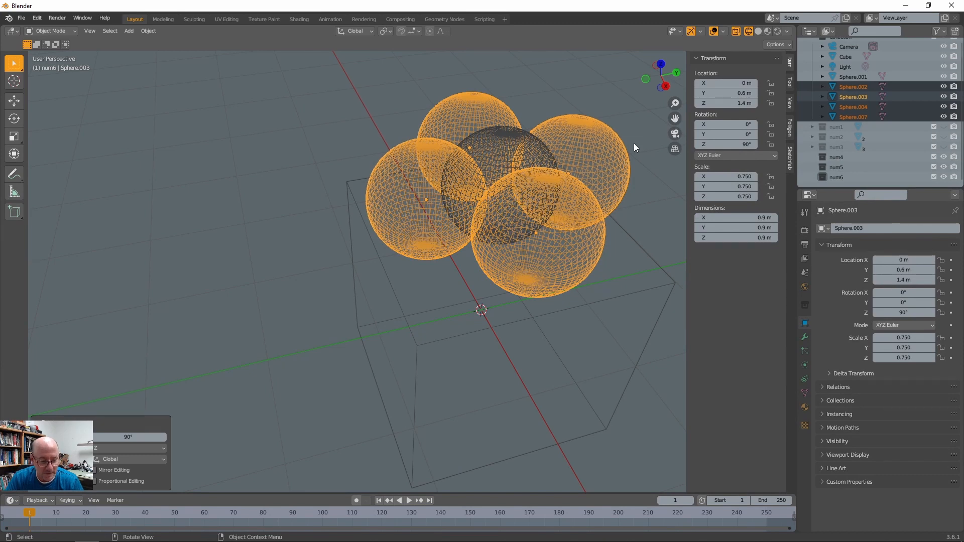
- Rotate the four selected outer spheres a further 45° around the global Z axis
key(r)
text(z)
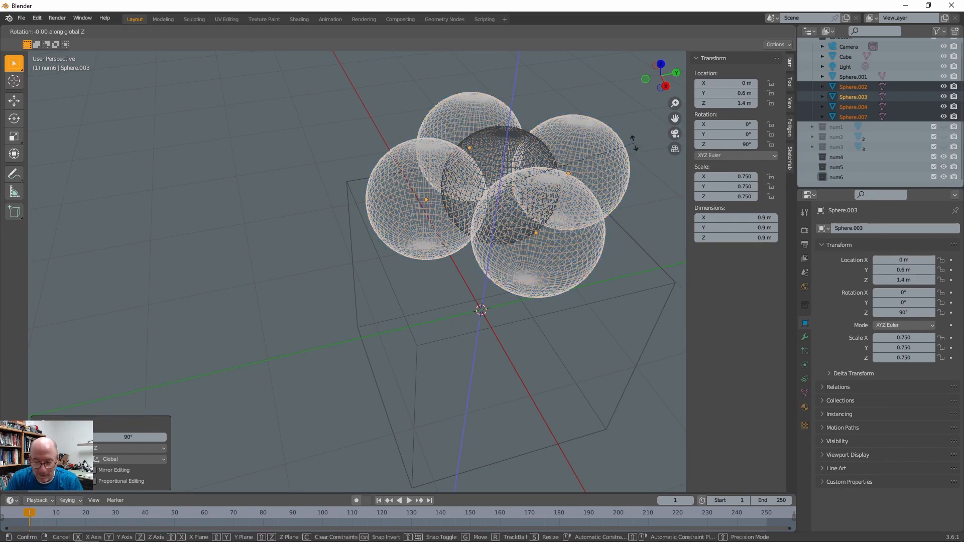
text(45)
key(Return)
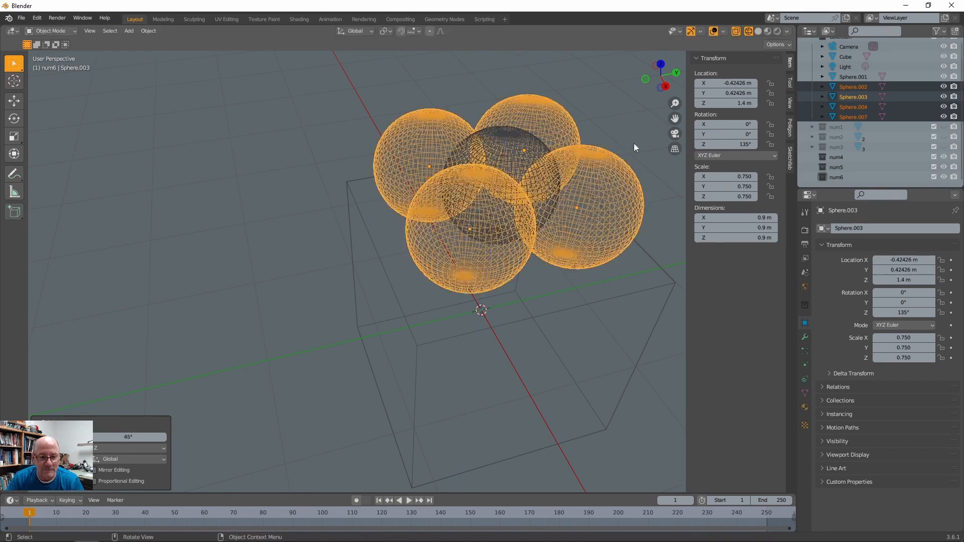
- Duplicate the four selected outer spheres in place with a zero offset
mouse_move(544, 194)
middle_down()
mouse_move(541, 256)
mouse_move(552, 198)
mouse_move(568, 193)
mouse_move(556, 185)
middle_up()
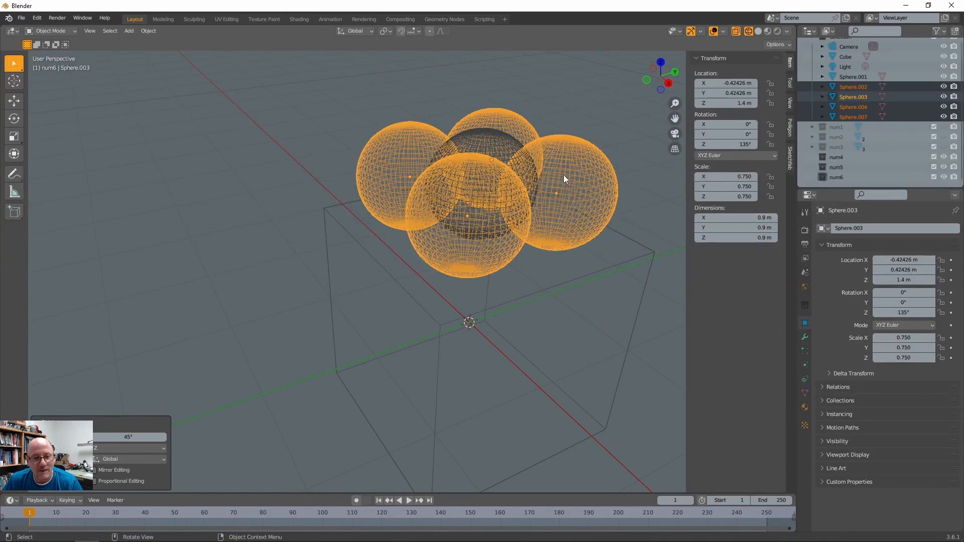
key(shift+d)
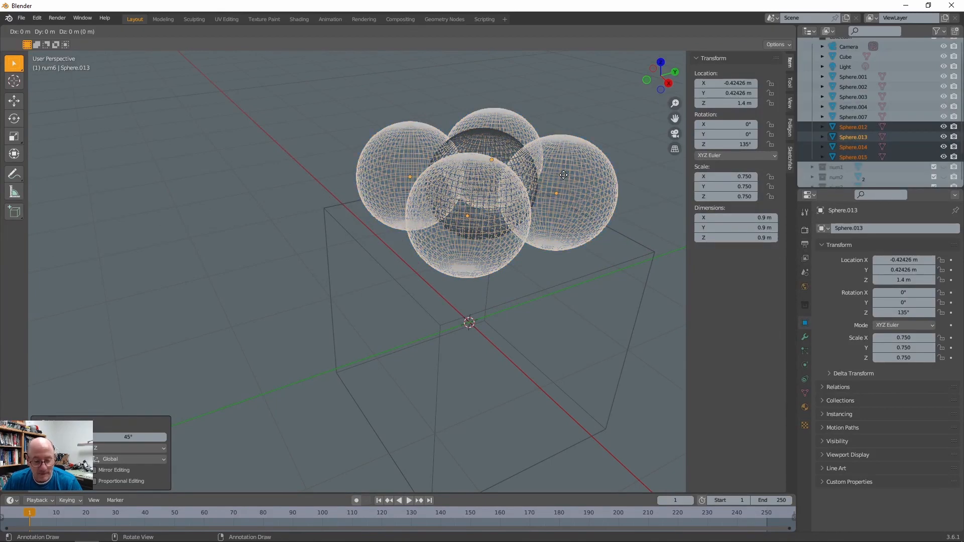
key(0)
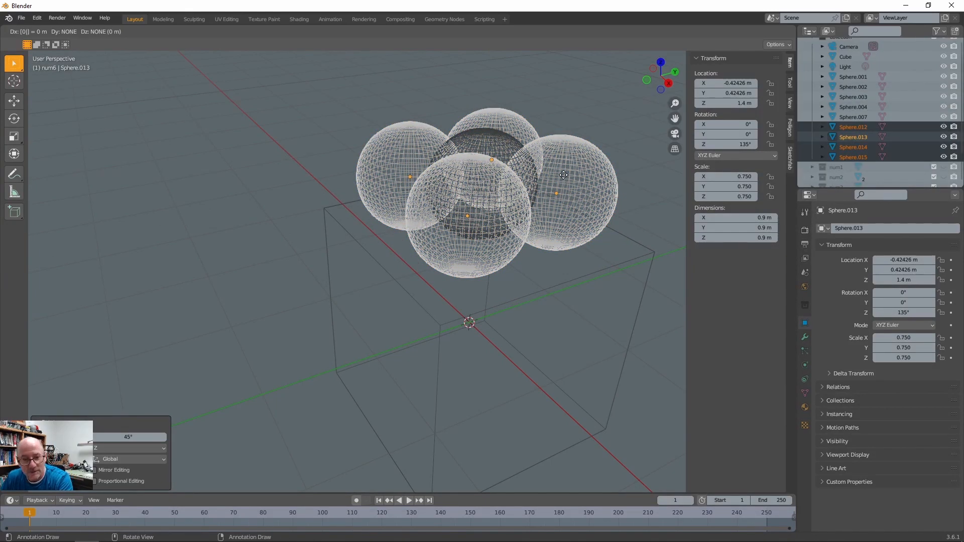
key(Return)
key(g)
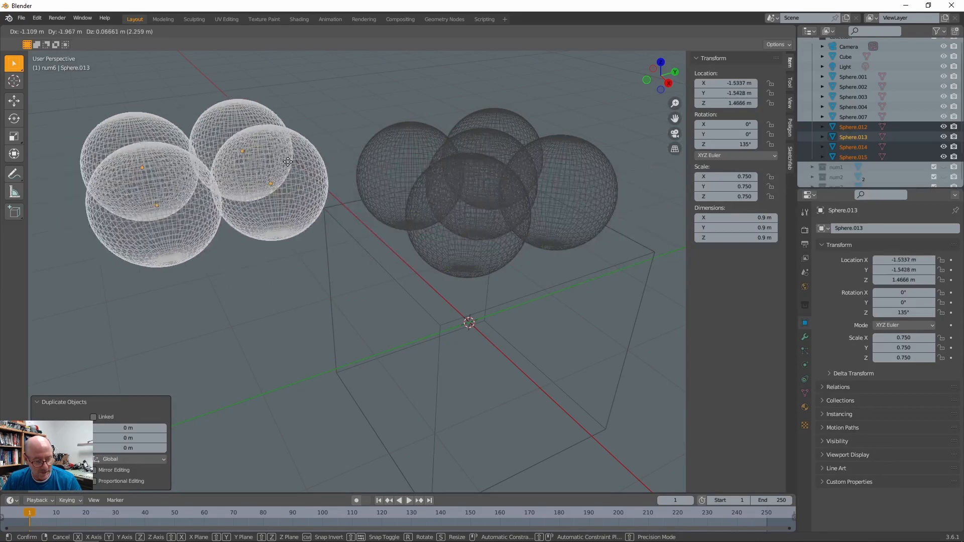
right_click(289, 160)
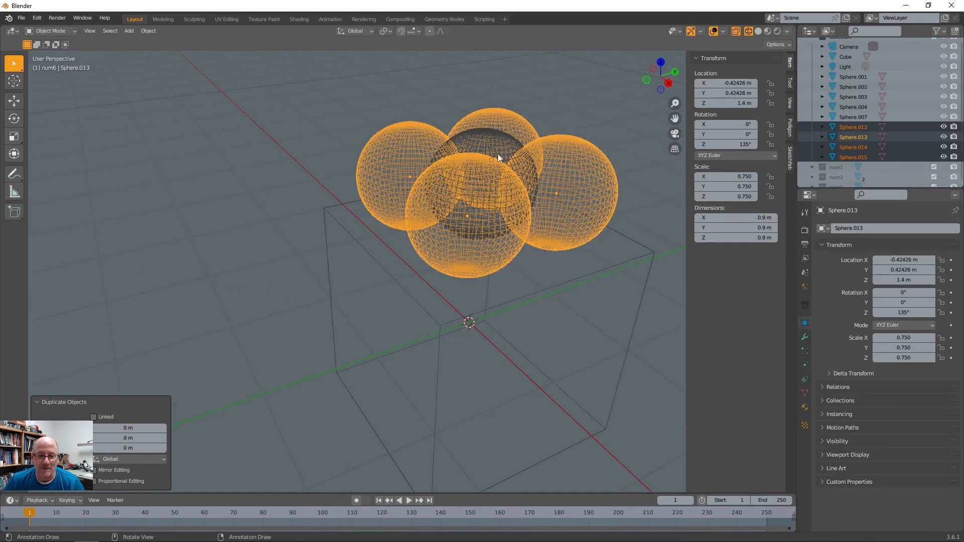
- Move the four duplicates, Sphere.012 to Sphere.015, into the num4 collection, then collapse and hide it in the viewport
scroll(831, 156, down, 3)
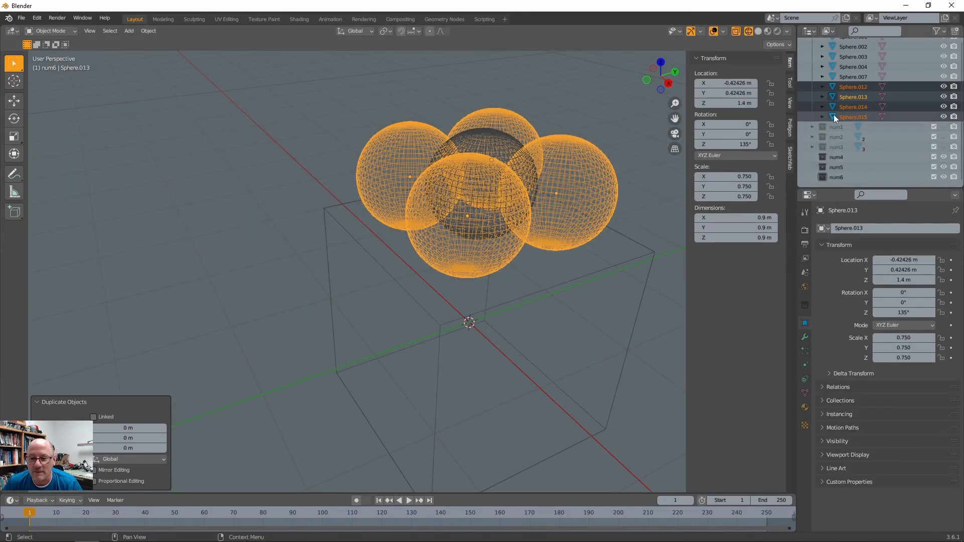
drag(845, 87, 863, 159)
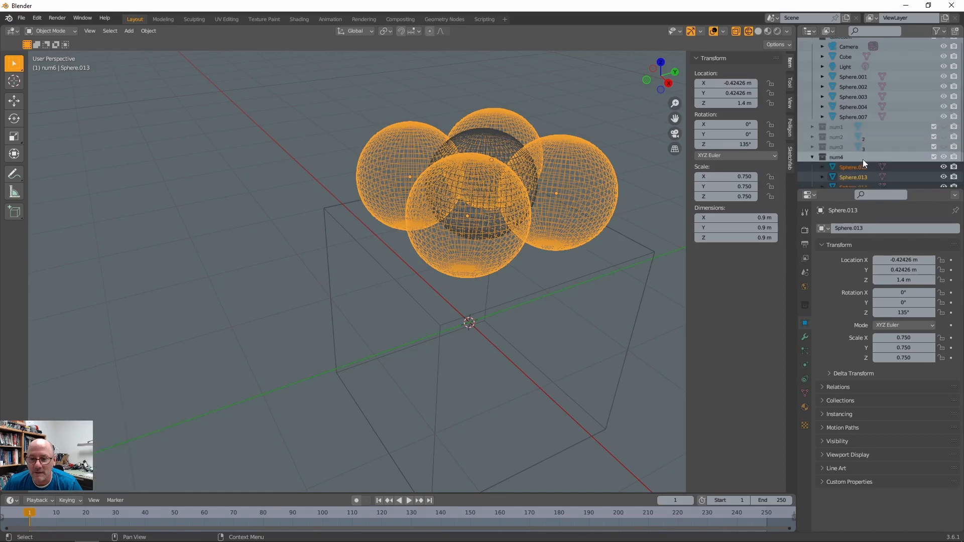
click(813, 157)
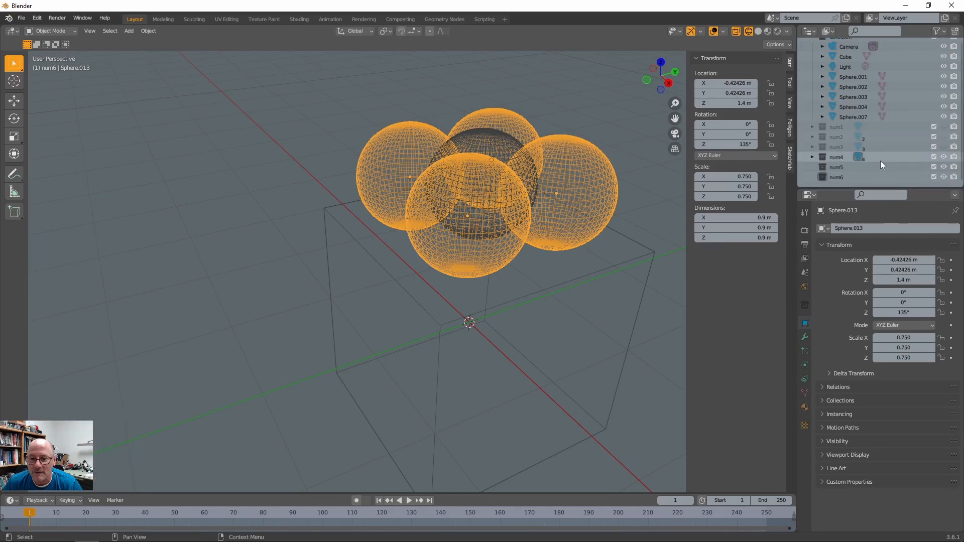
click(944, 157)
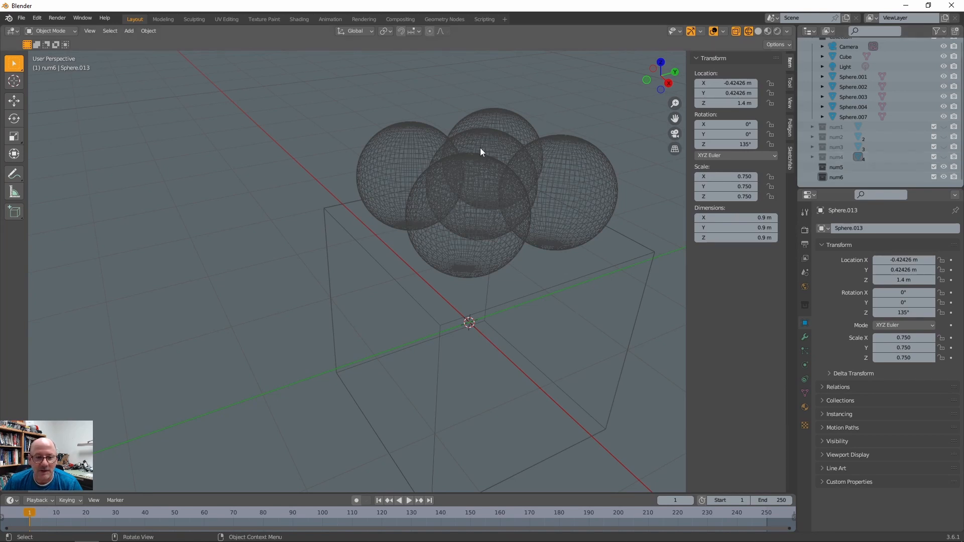
click(412, 144)
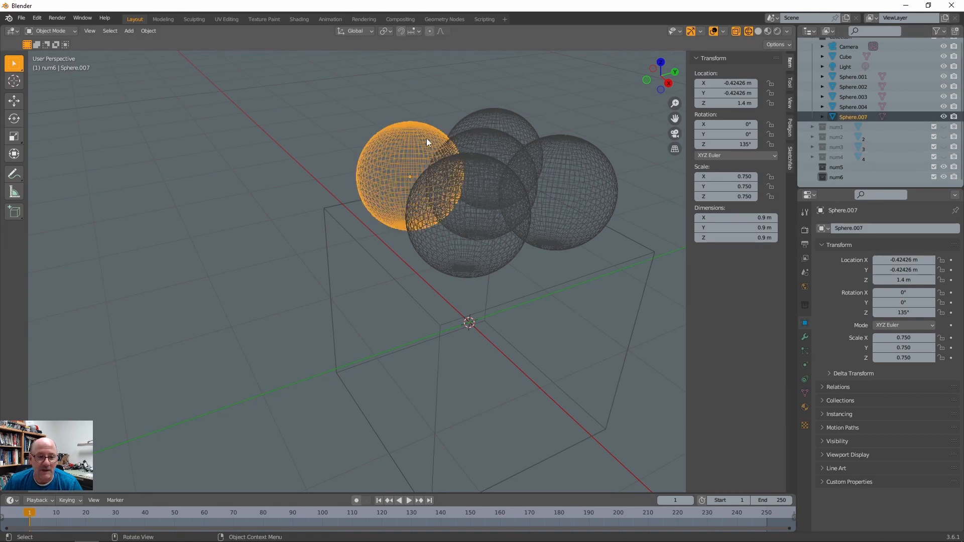
shift+click(492, 120)
shift+click(491, 139)
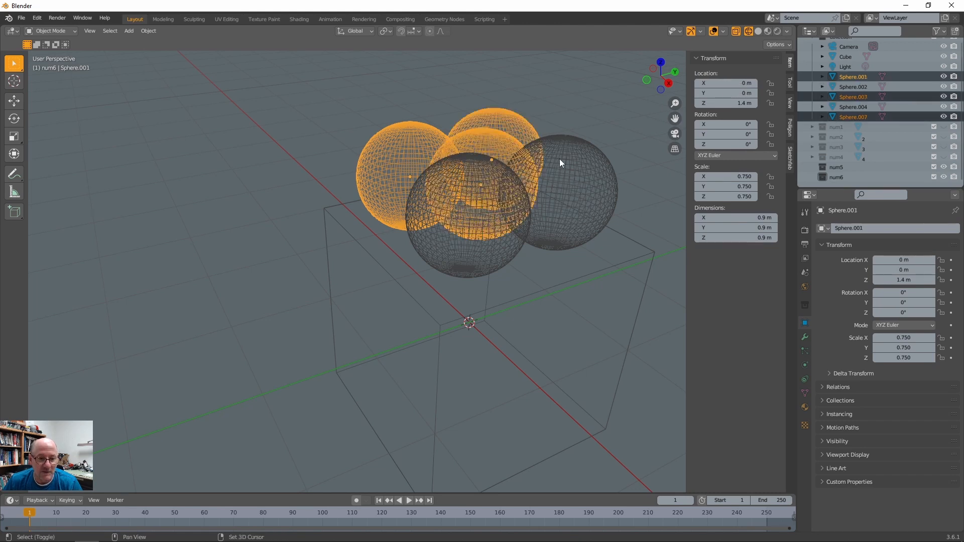
shift+click(560, 160)
shift+click(488, 204)
key(g)
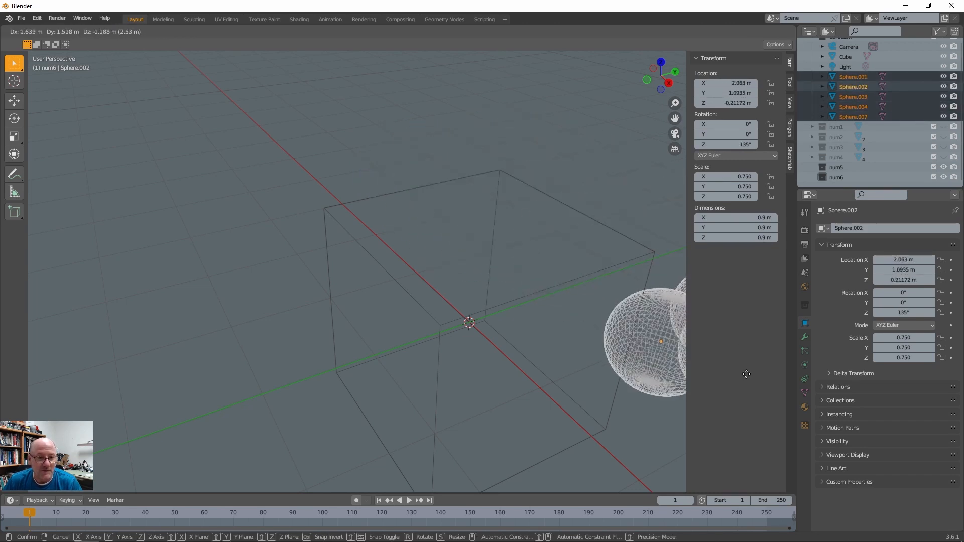
key(Escape)
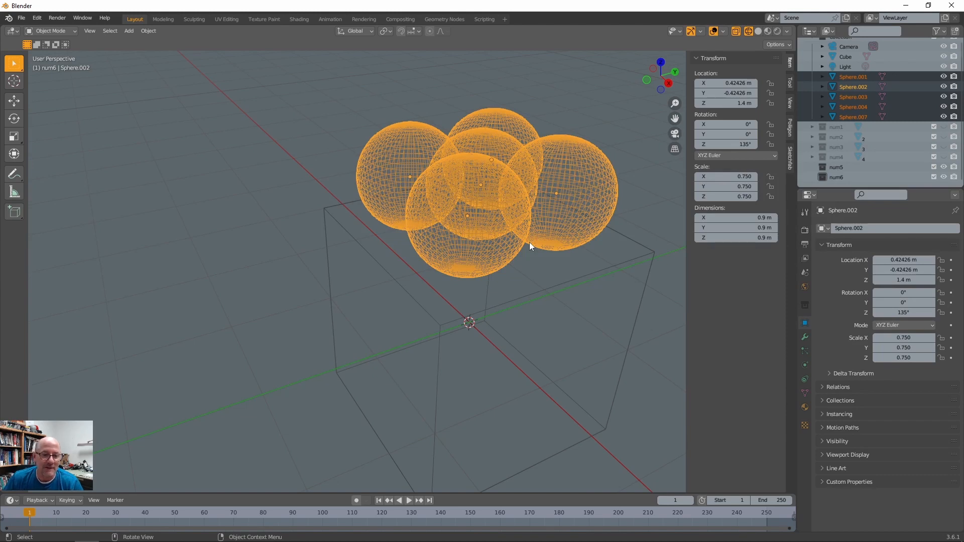
click(540, 99)
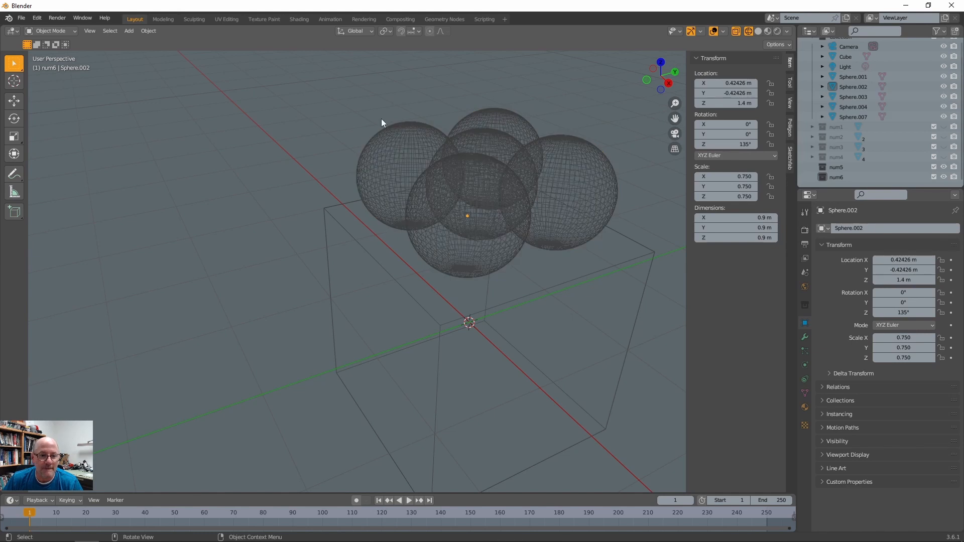
drag(353, 93, 608, 191)
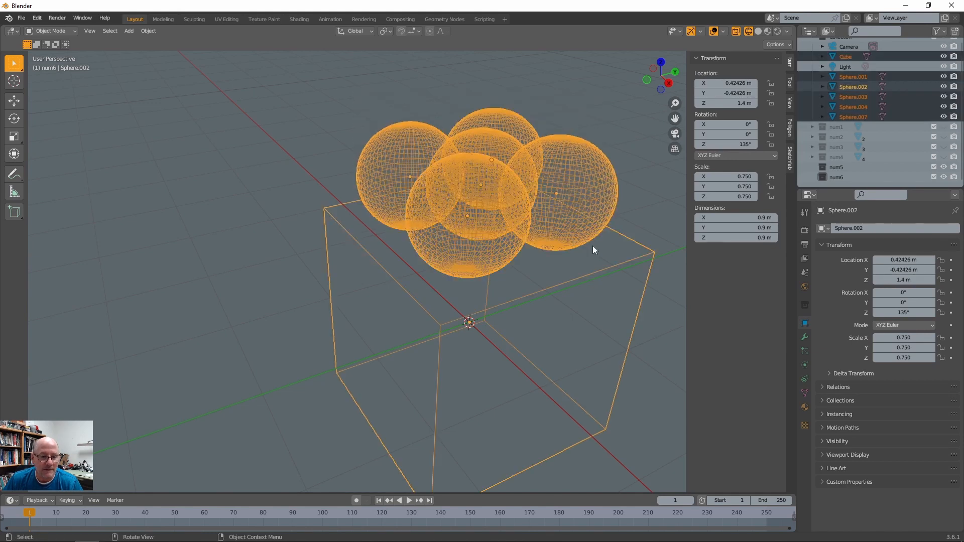
shift+click(561, 290)
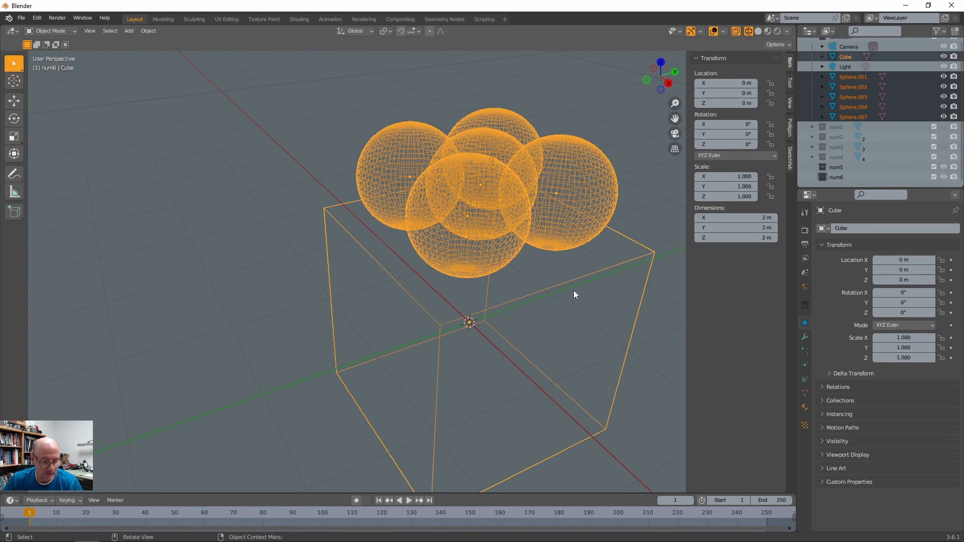
click(591, 273)
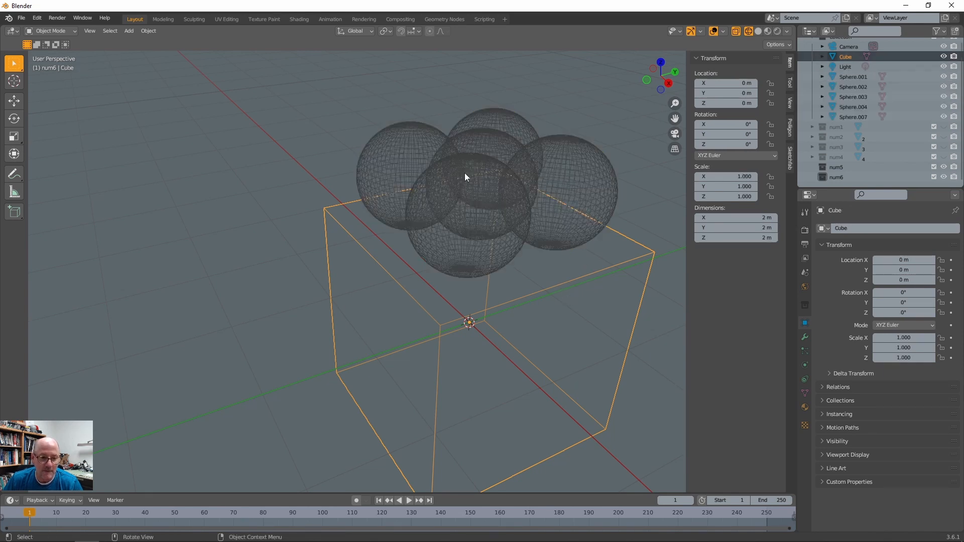
- Select only the five visible spheres, without the cube, and move them into num5, then collapse and hide that collection
click(398, 114)
middle_drag(389, 102, 371, 146)
drag(363, 140, 609, 230)
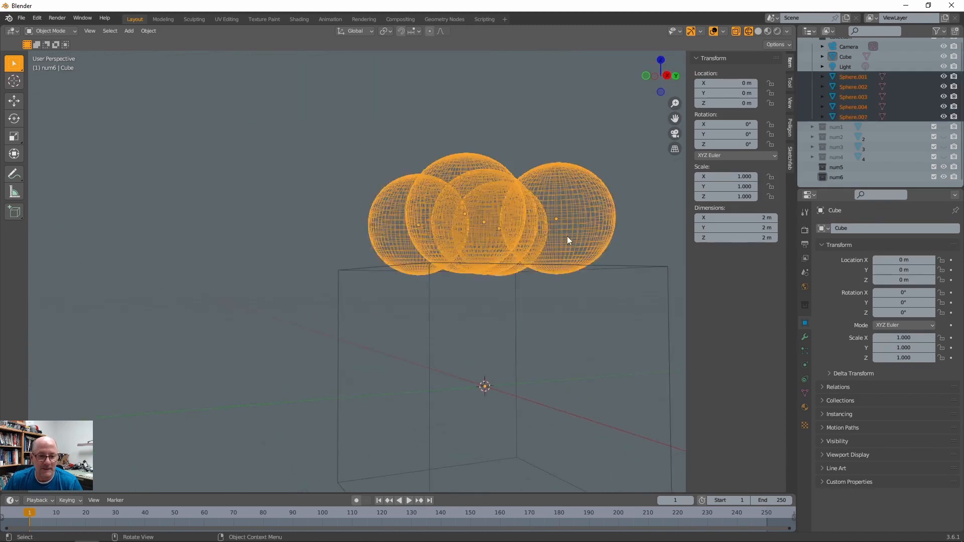
middle_drag(568, 236, 571, 291)
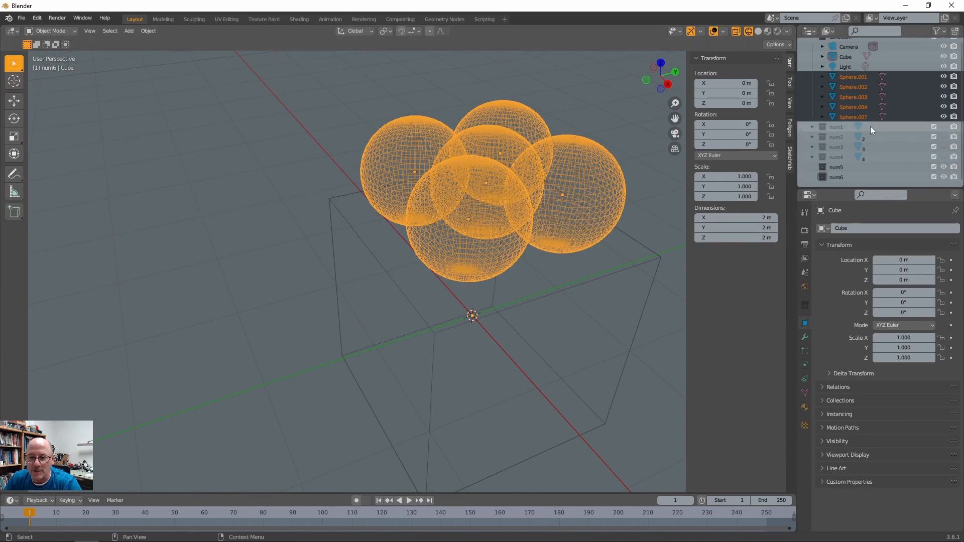
drag(855, 77, 854, 168)
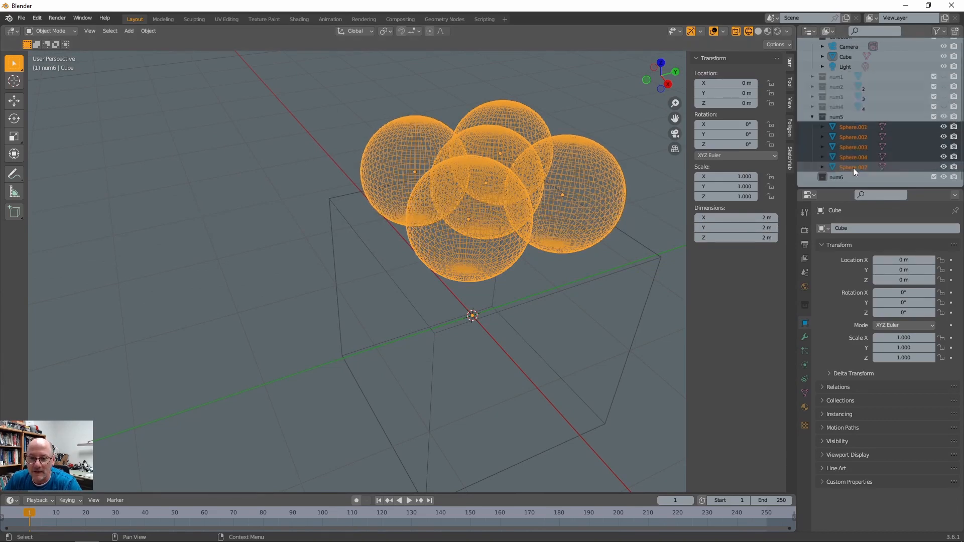
click(813, 117)
click(945, 134)
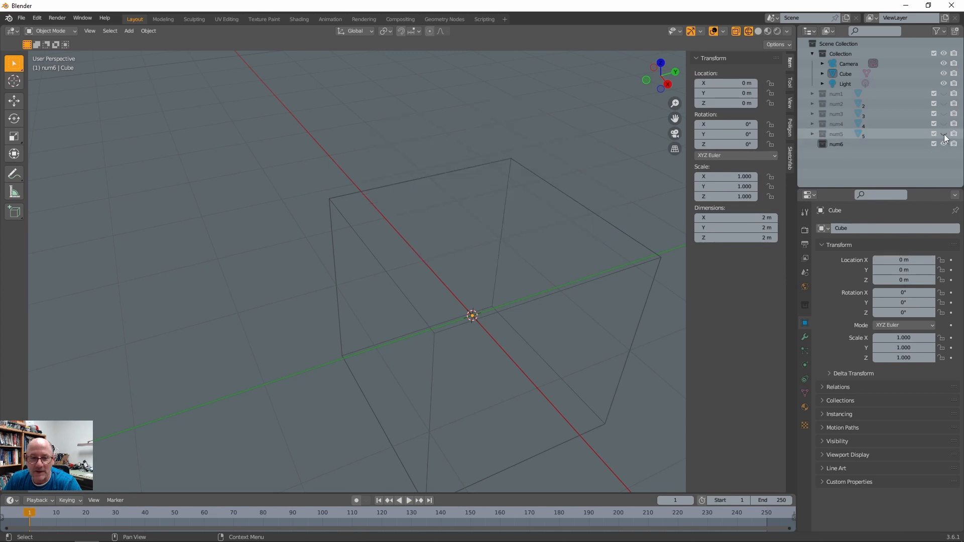
- Expand and unhide num5, and temporarily show num3 to compare the positions of their spheres
click(812, 134)
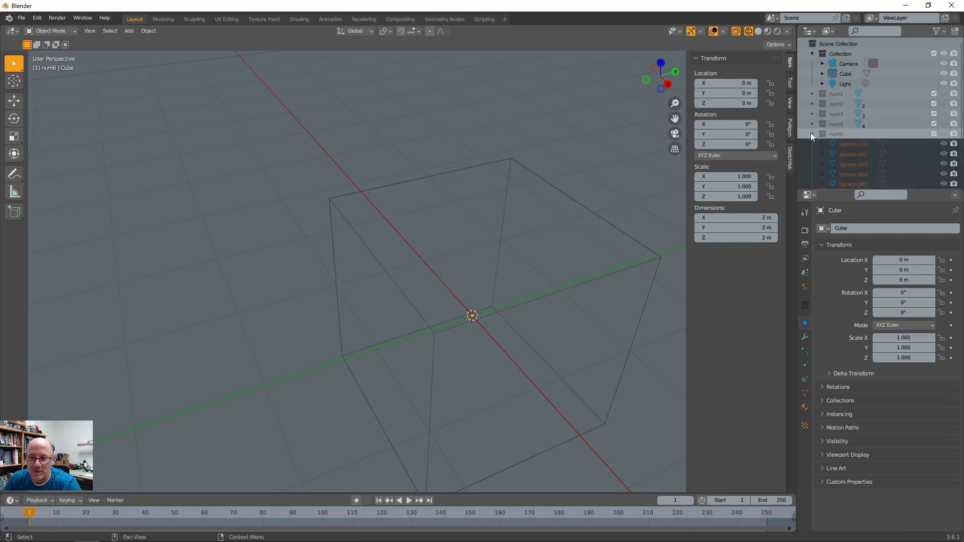
click(944, 134)
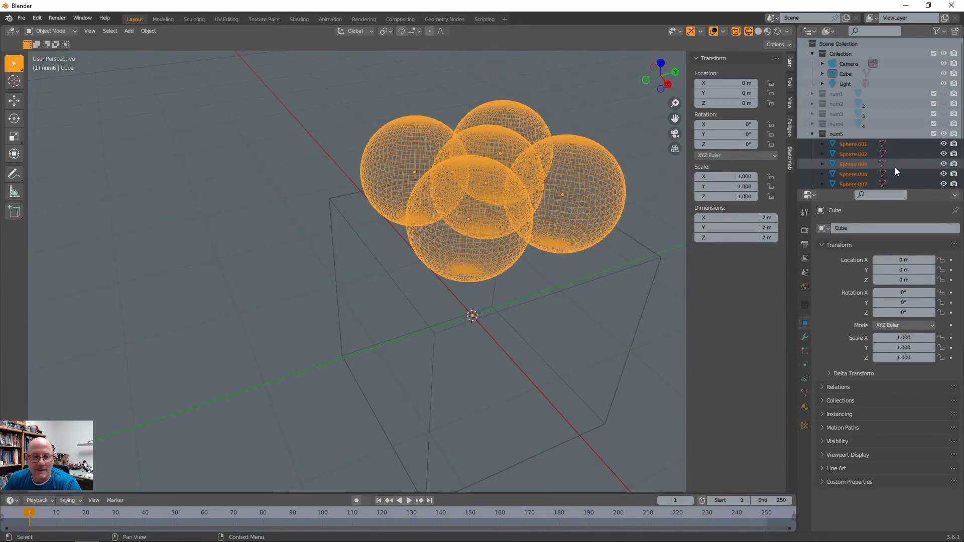
click(944, 114)
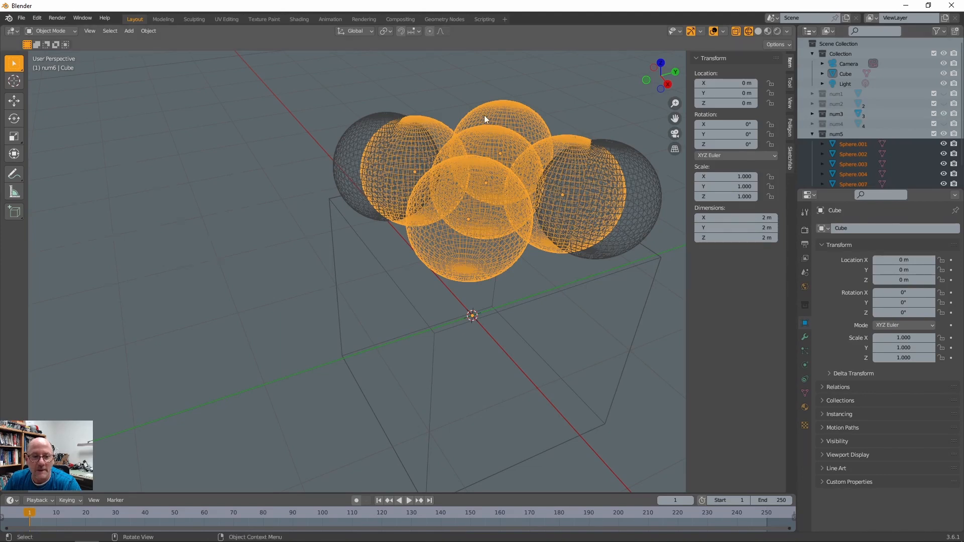
ctrl+click(487, 142)
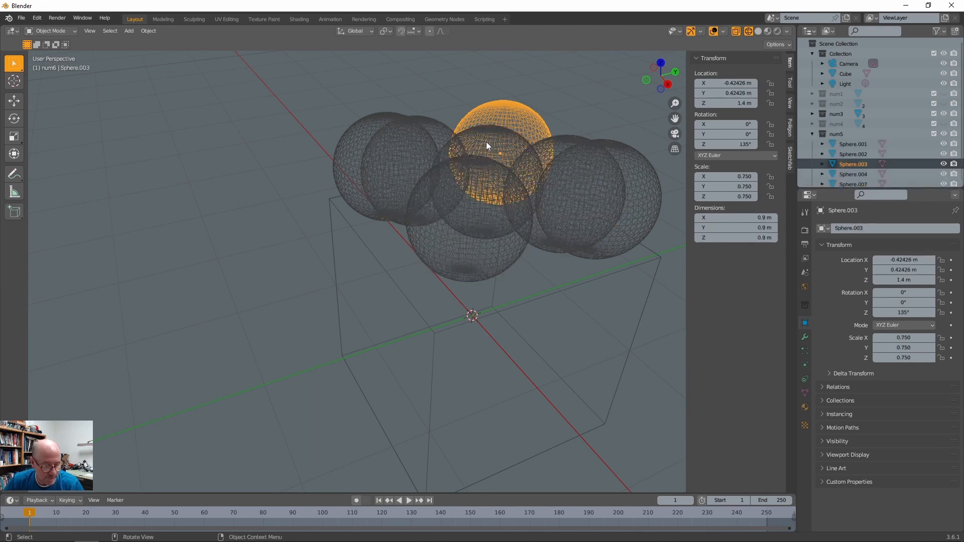
key(ctrl+z)
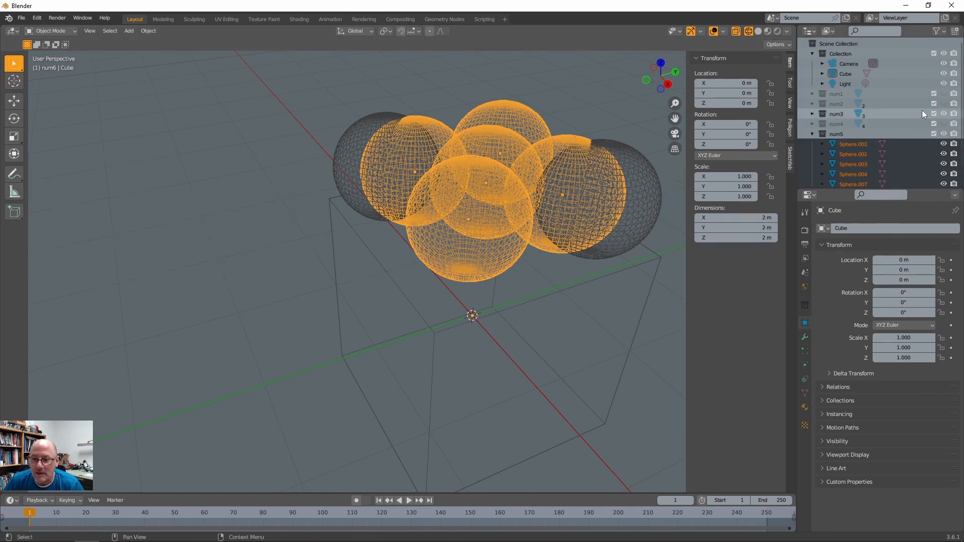
click(944, 114)
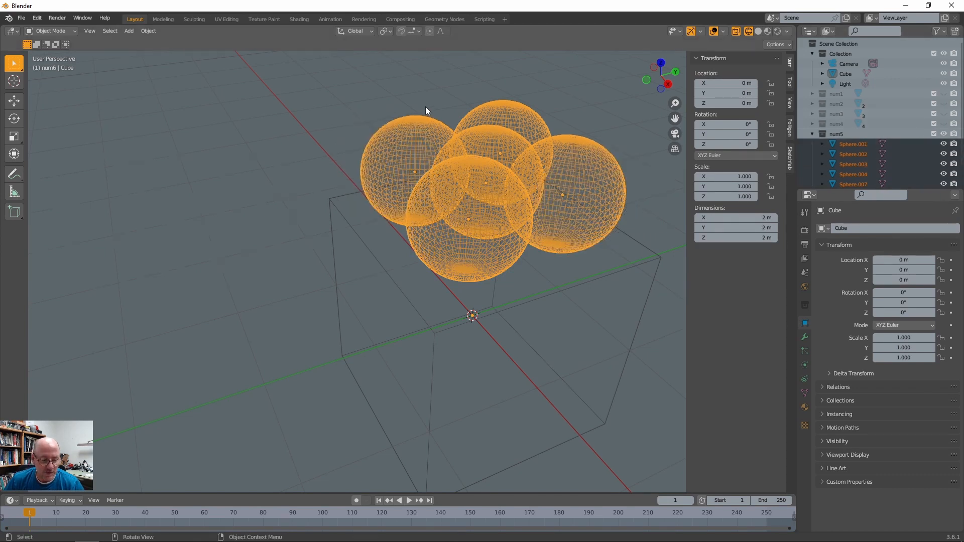
key(r)
key(z)
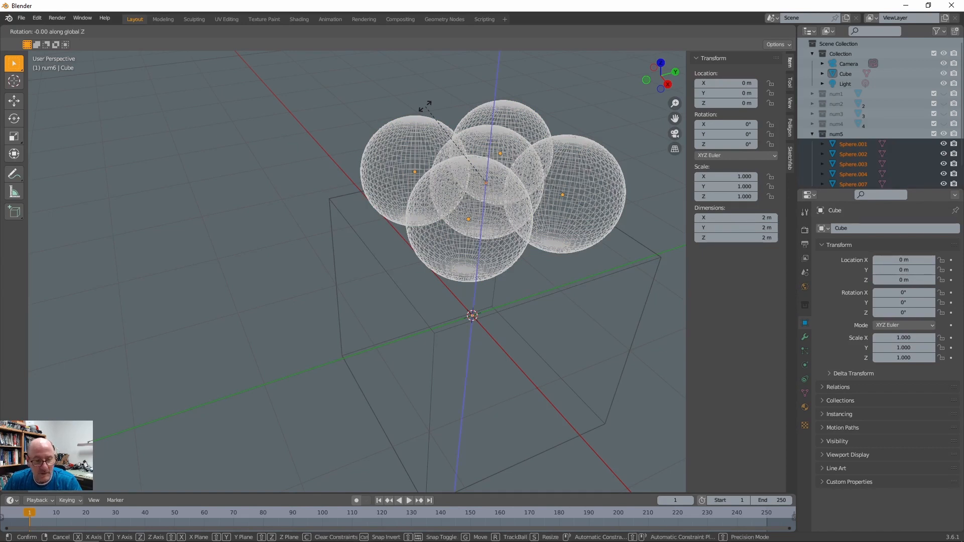
text(45)
key(Return)
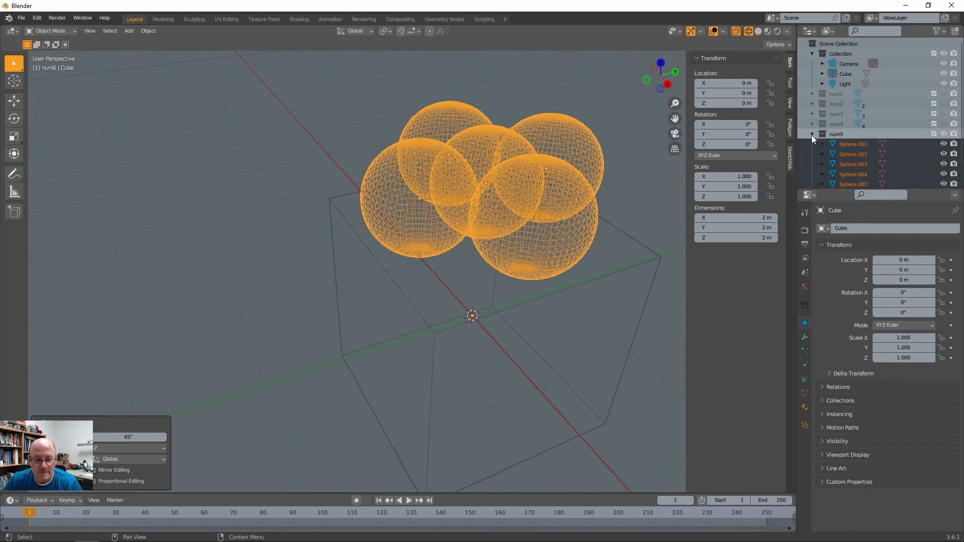
key(ctrl+z)
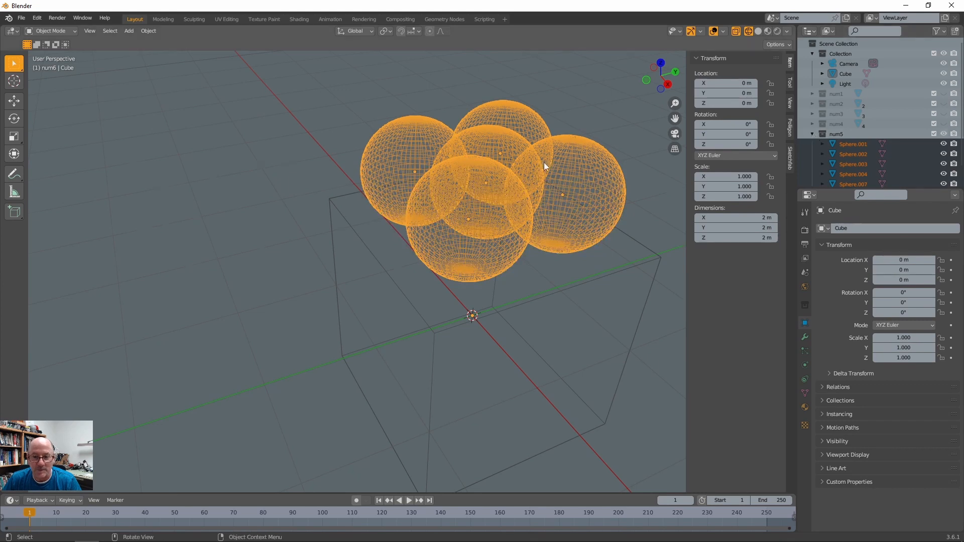
- Duplicate the five num5 spheres in place and rotate the duplicates 45° around the global Z axis, then collapse num5
key(shift+d)
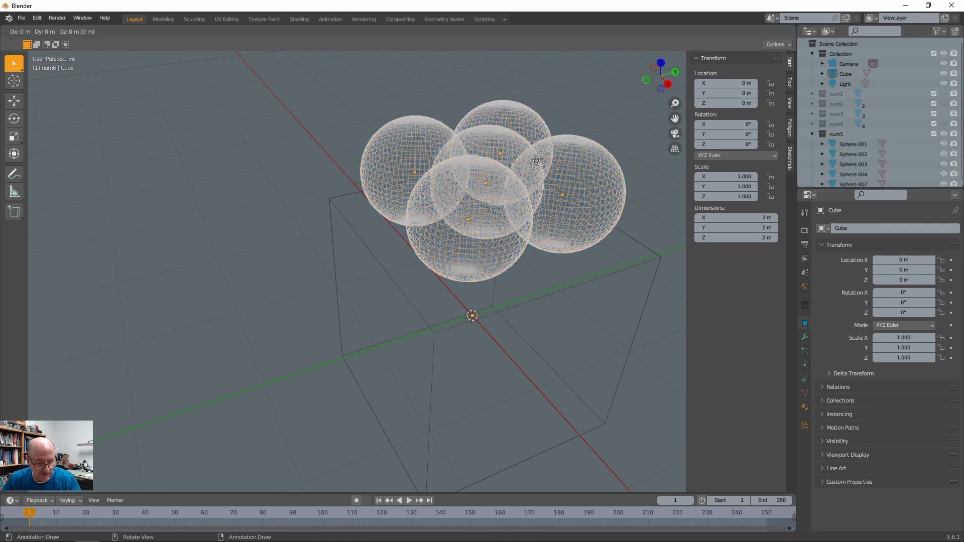
text(0)
key(Return)
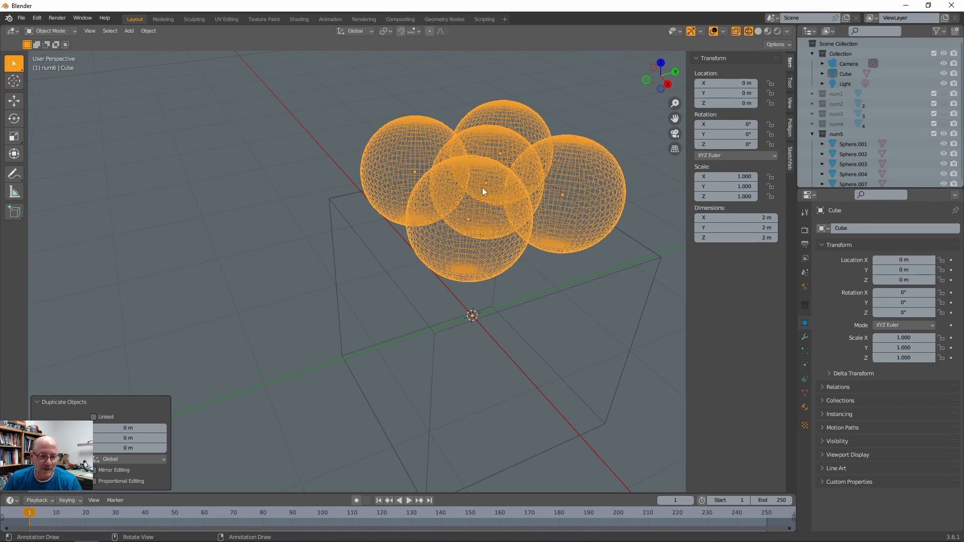
key(shift+d)
text(rz)
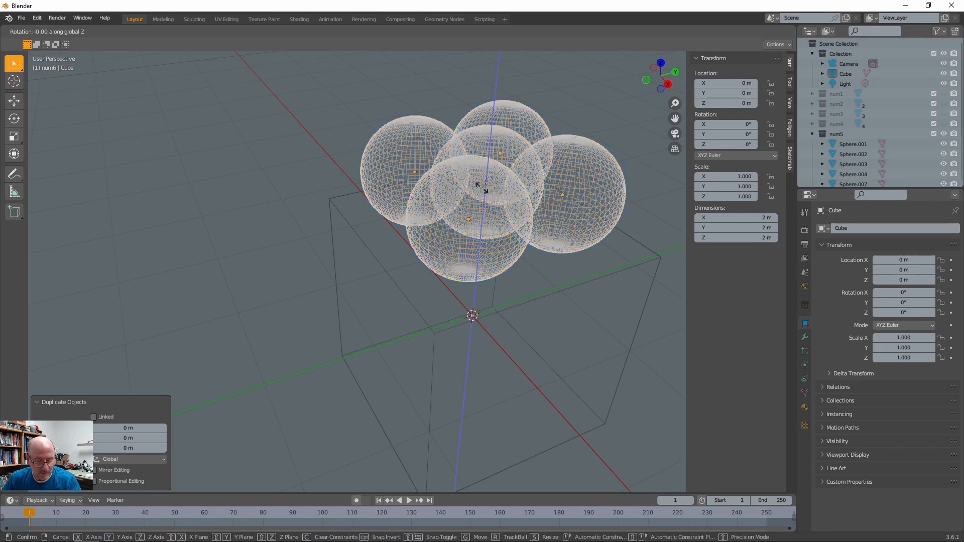
text(45)
key(Return)
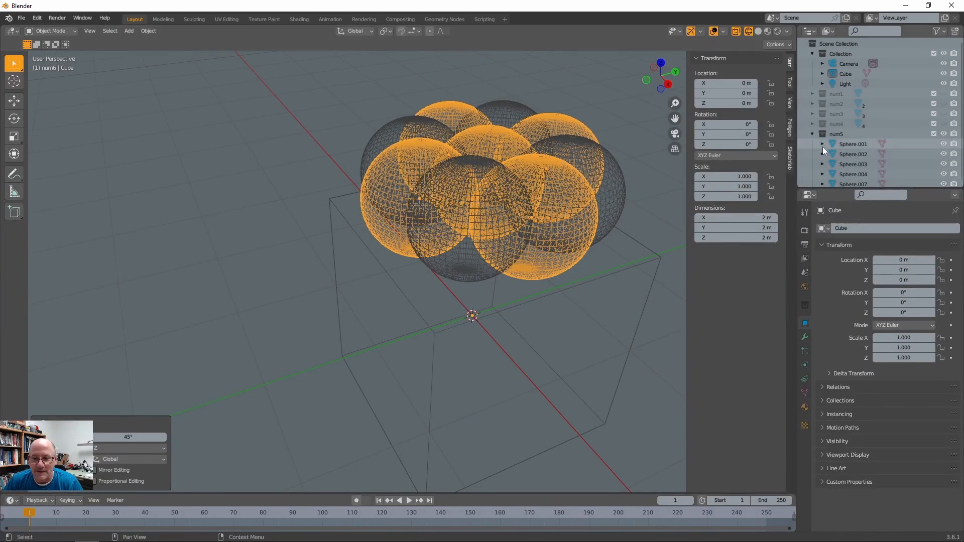
click(813, 134)
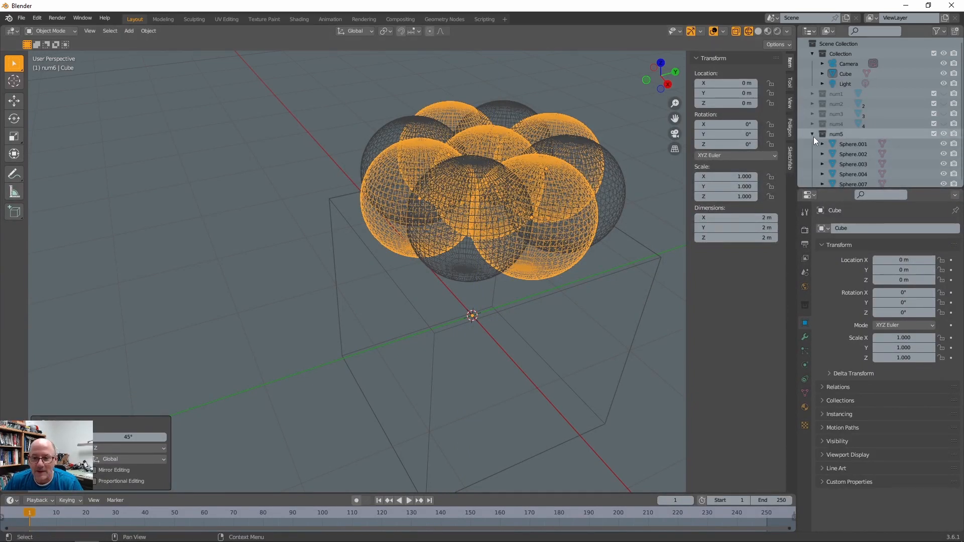
- Toggle num5's visibility, expand it, and select its unrotated corner spheres plus the centre one to tell originals from rotated duplicates in the outliner
click(944, 134)
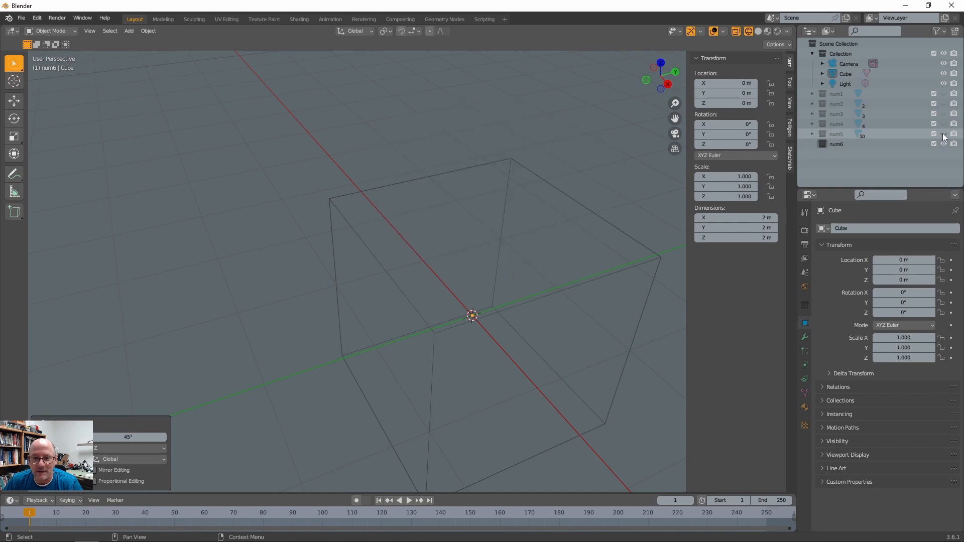
click(813, 134)
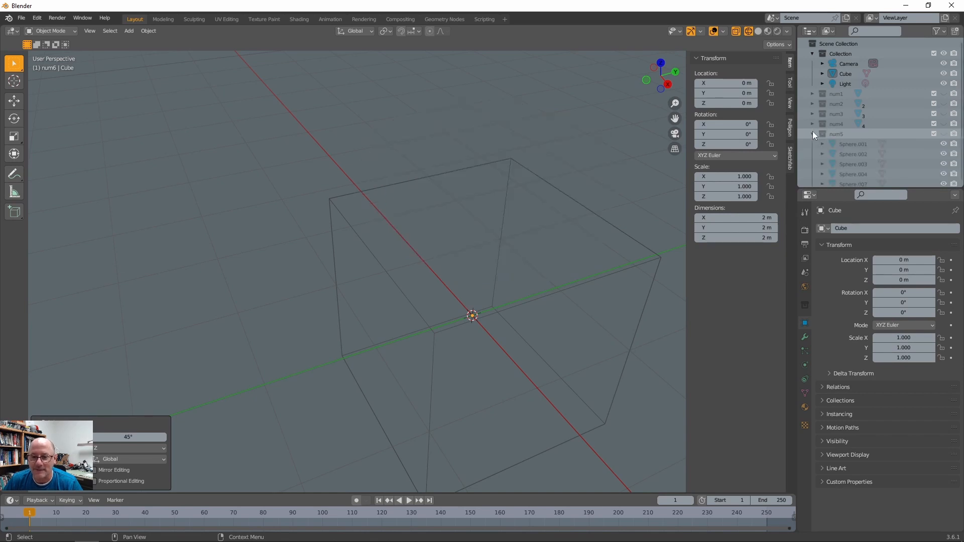
click(944, 134)
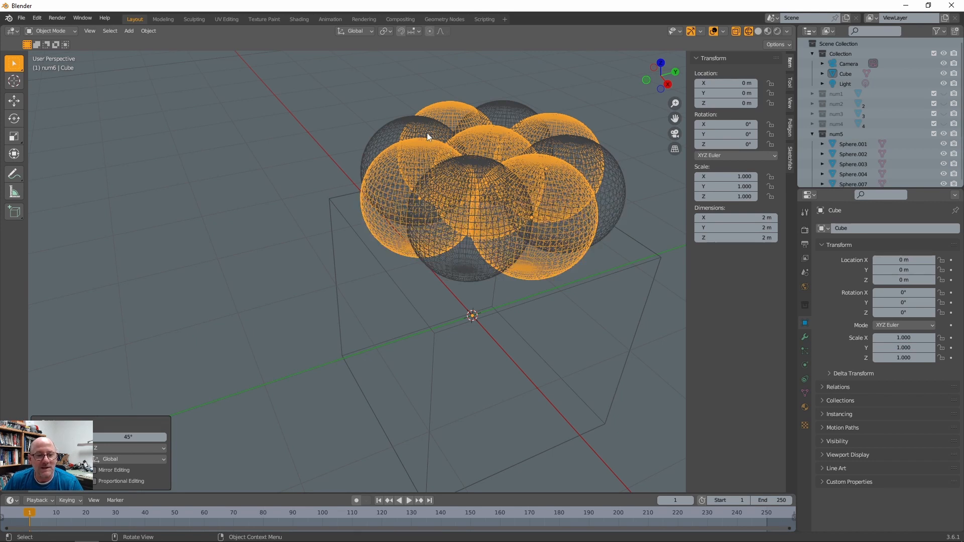
click(411, 125)
click(502, 107)
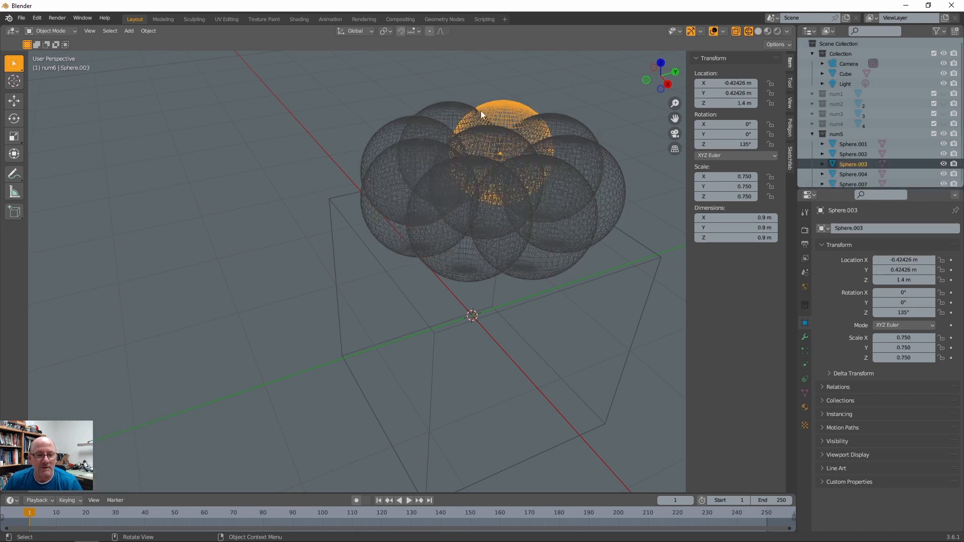
shift+click(393, 125)
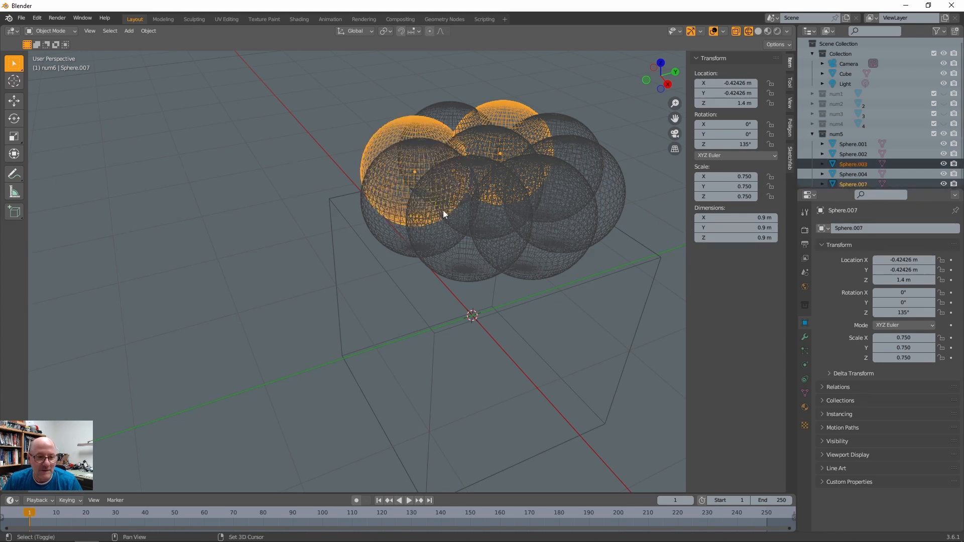
shift+click(462, 240)
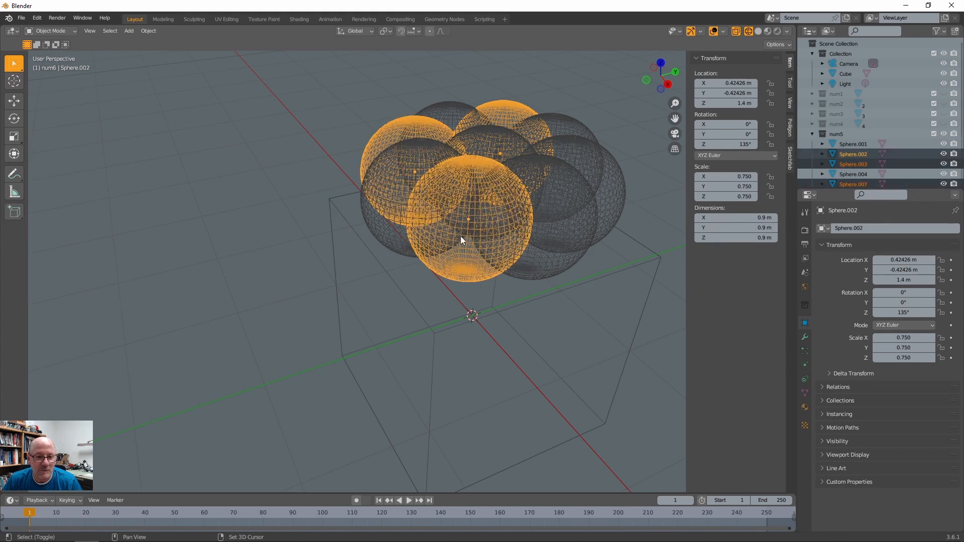
shift+click(616, 191)
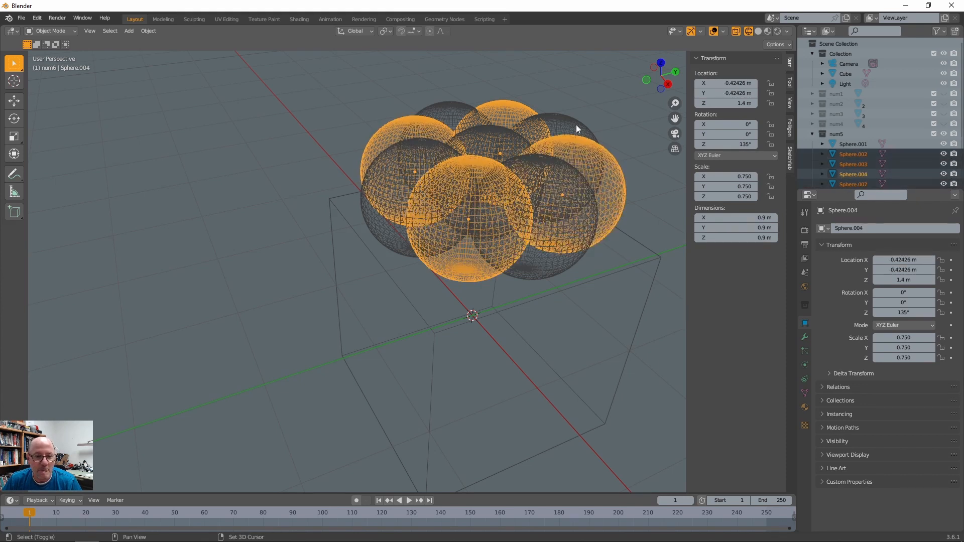
shift+click(482, 148)
middle_drag(499, 158, 500, 181)
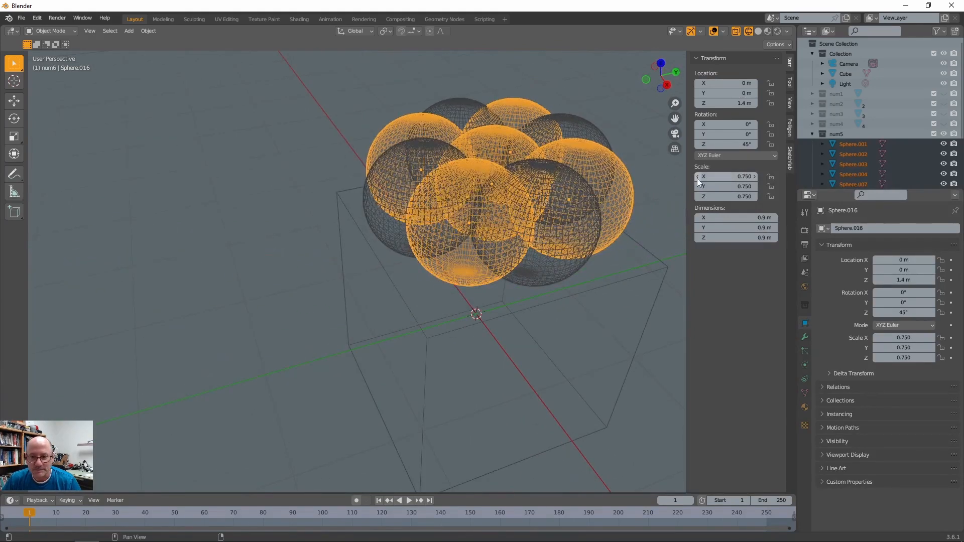
scroll(866, 156, down, 5)
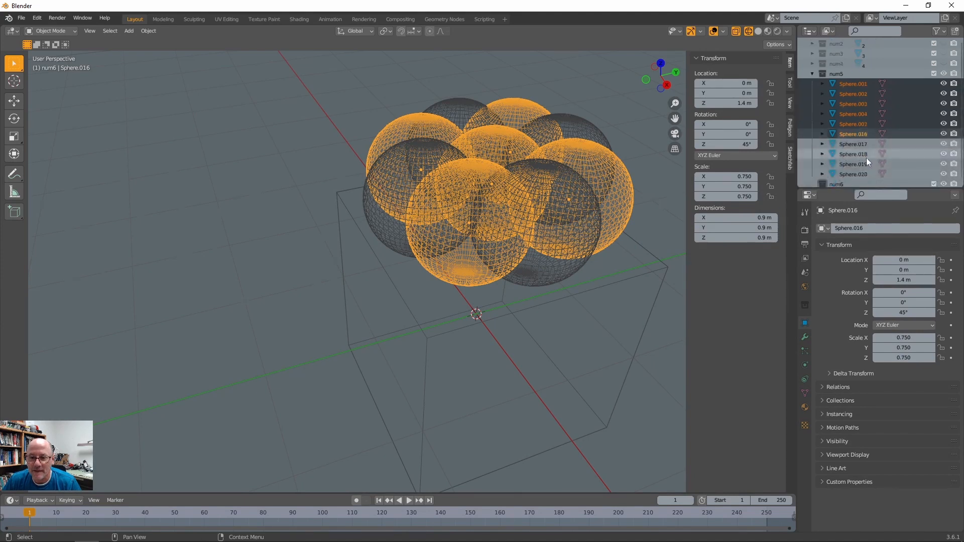
- Move the four rotated outer duplicates, Sphere.017 to Sphere.020, into the num6 collection, then collapse num6 and hide num5 in the viewport
click(558, 273)
shift+click(373, 227)
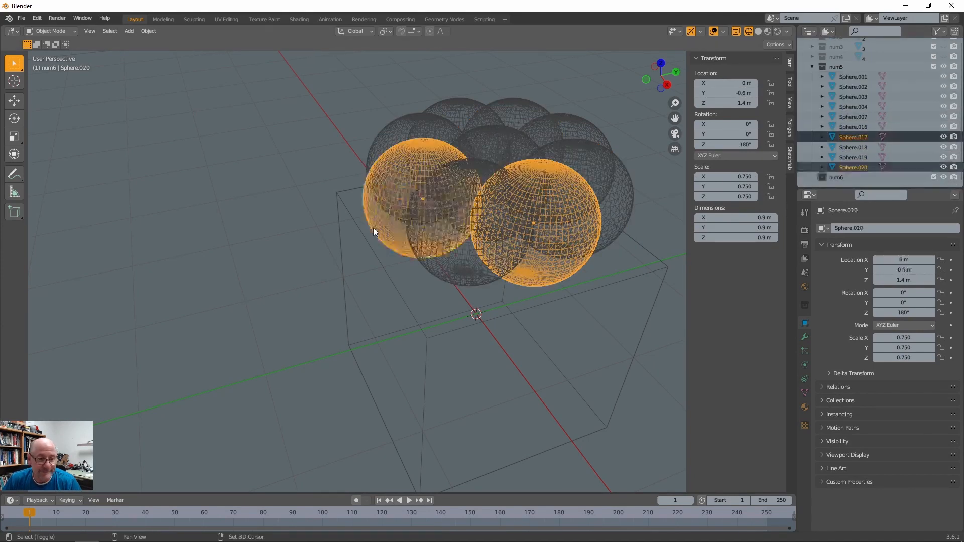
shift+click(589, 133)
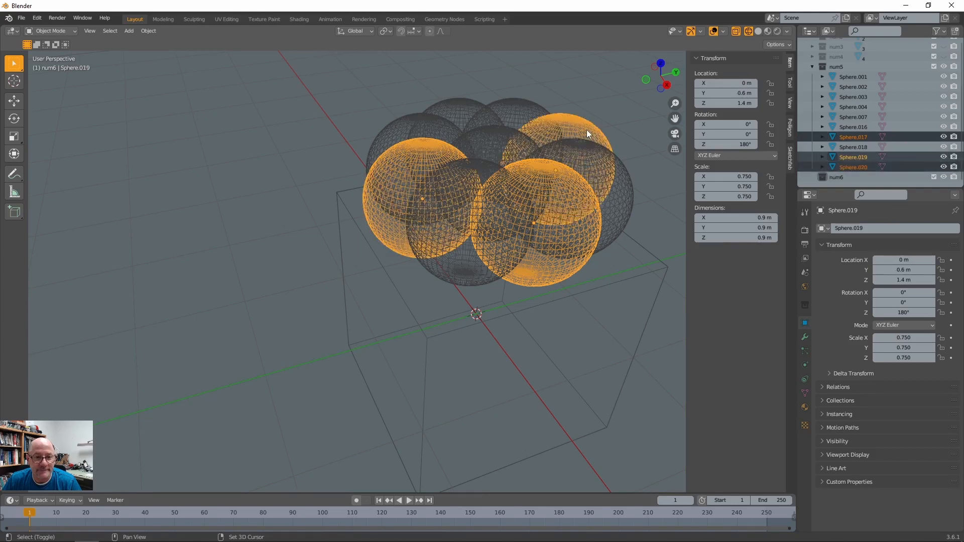
shift+click(445, 107)
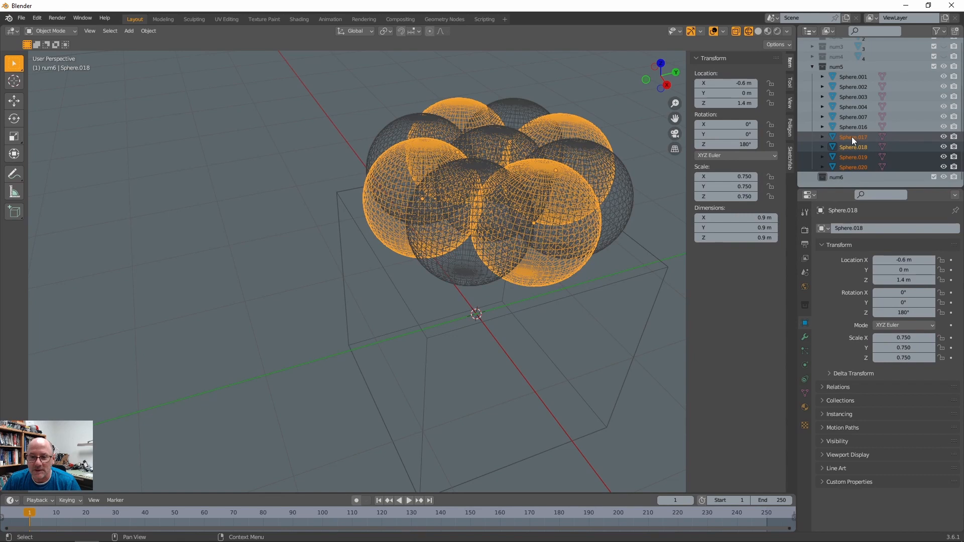
drag(852, 136, 854, 177)
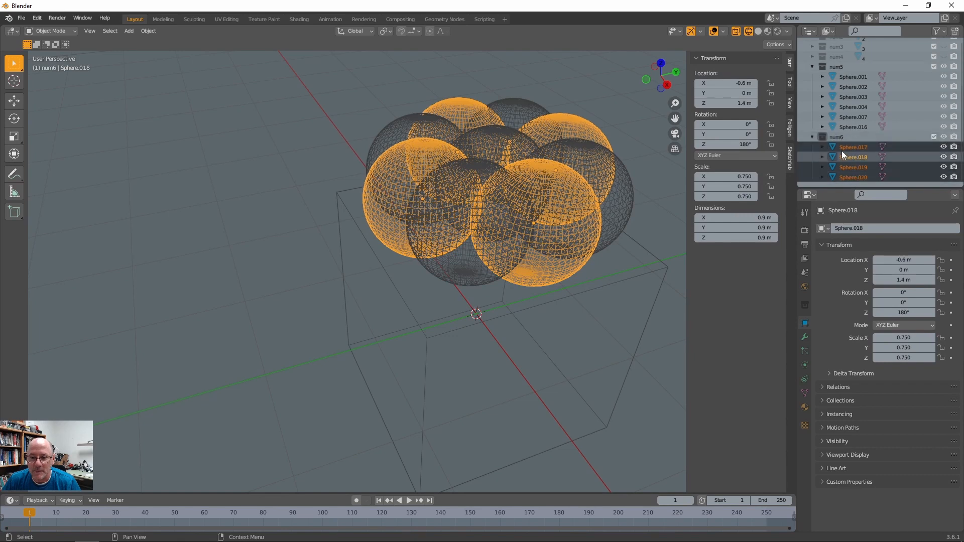
click(812, 137)
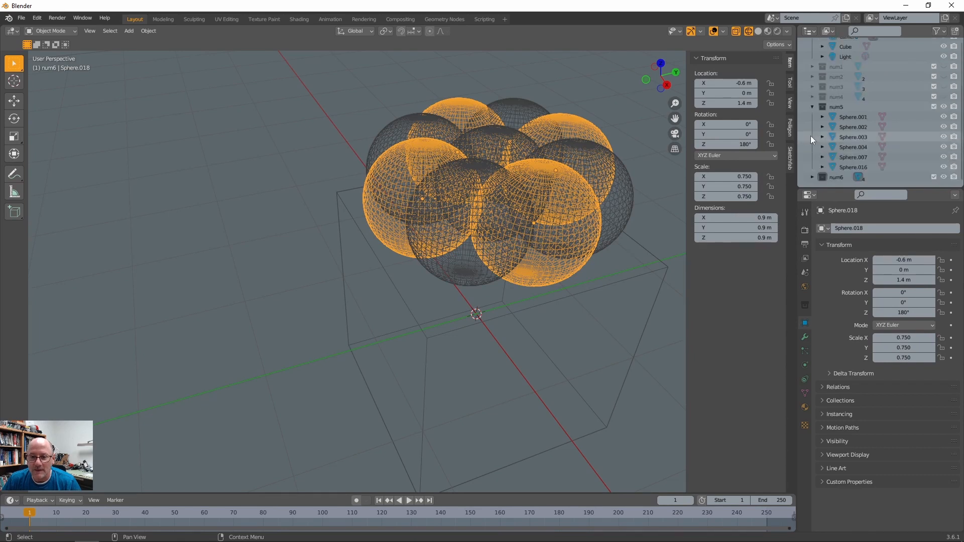
click(944, 107)
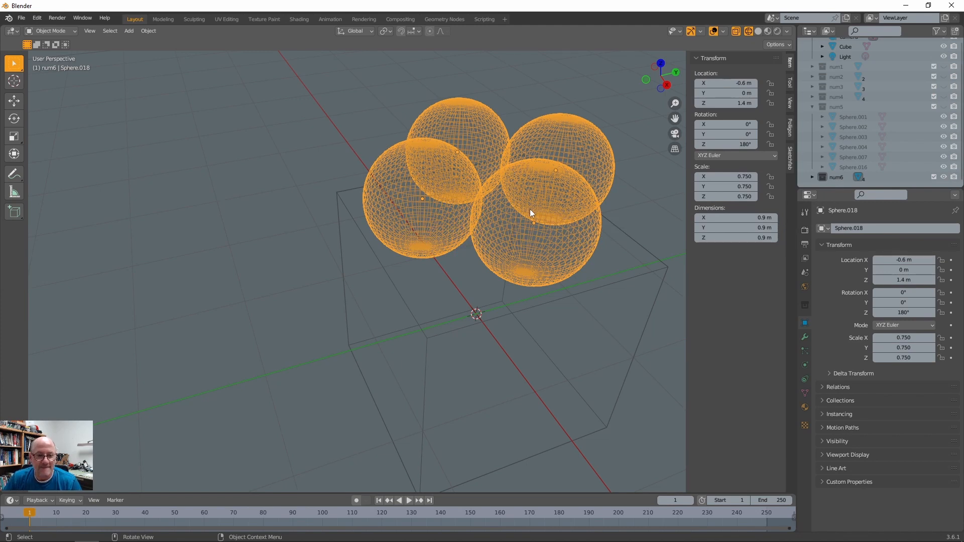
- Duplicate the two num6 spheres lying on the X axis, Sphere.017 and Sphere.018, and offset the copies -0.6 m along global Y
click(419, 71)
click(448, 110)
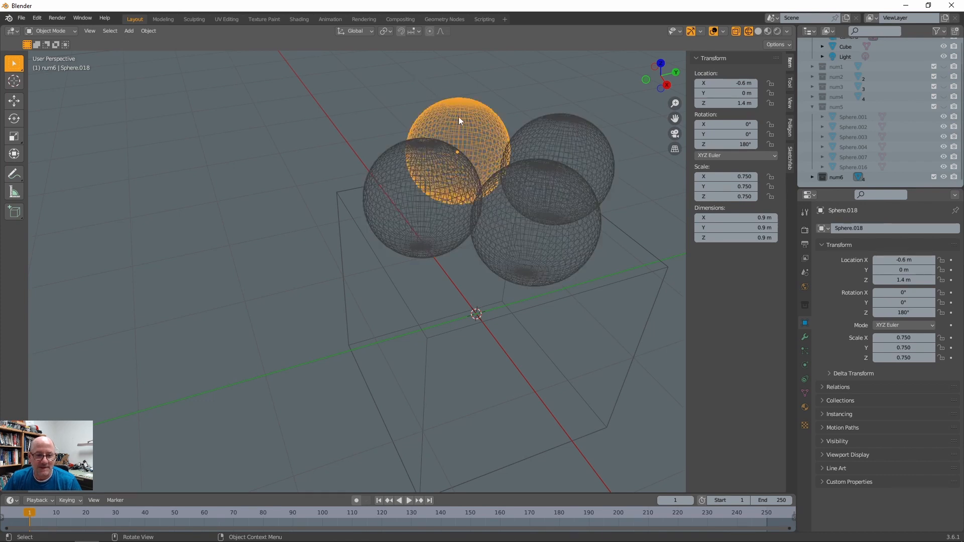
shift+click(534, 224)
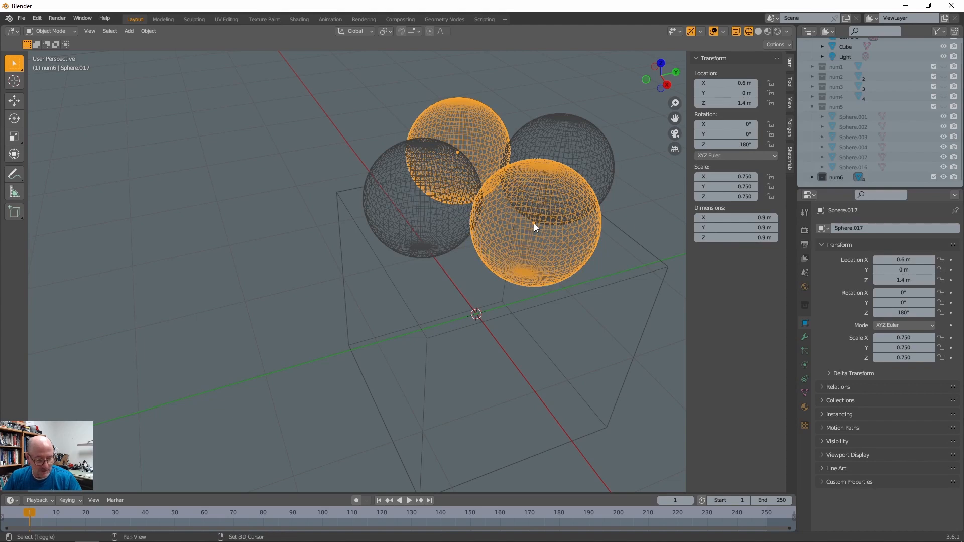
key(shift+d)
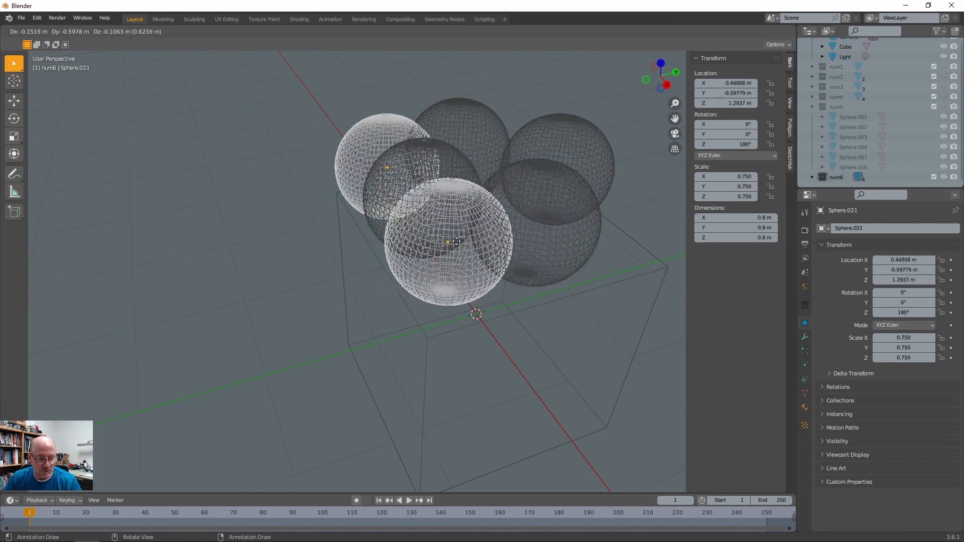
key(y)
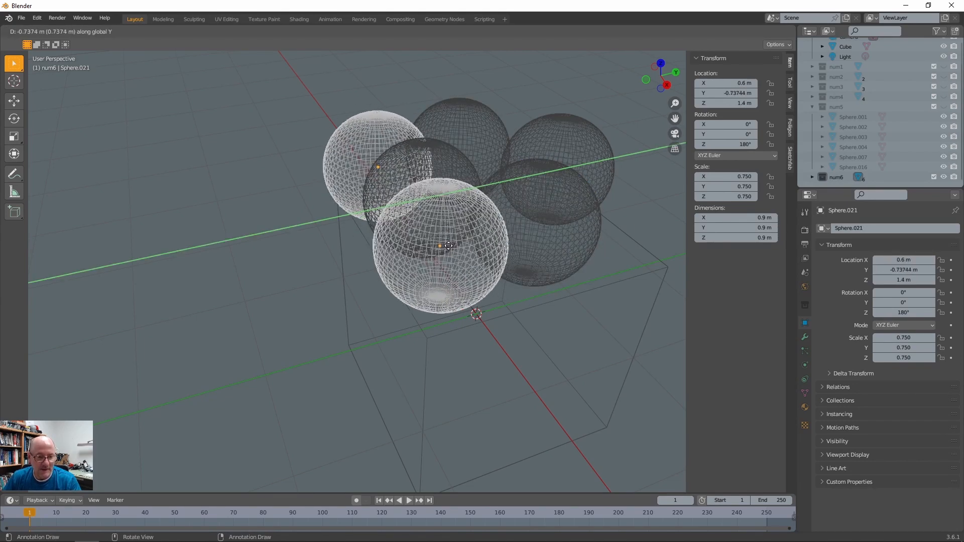
text(-0.6)
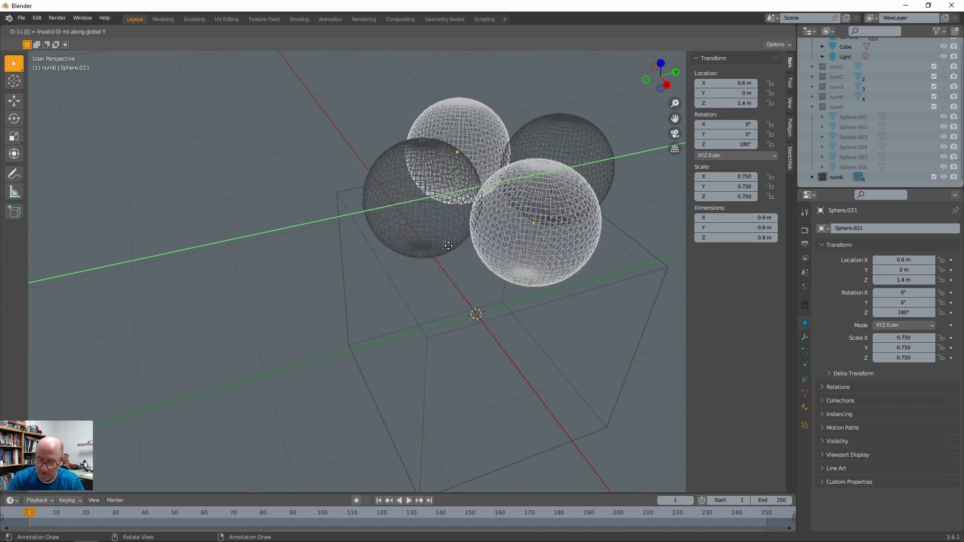
key(Return)
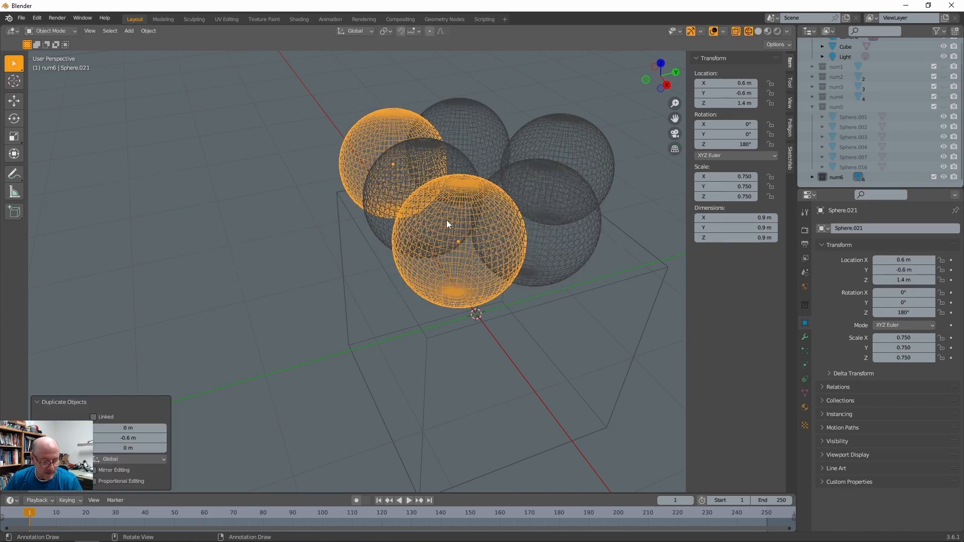
- Duplicate the offset pair again and move the new copies 1.2 m along global Y
key(shift+d)
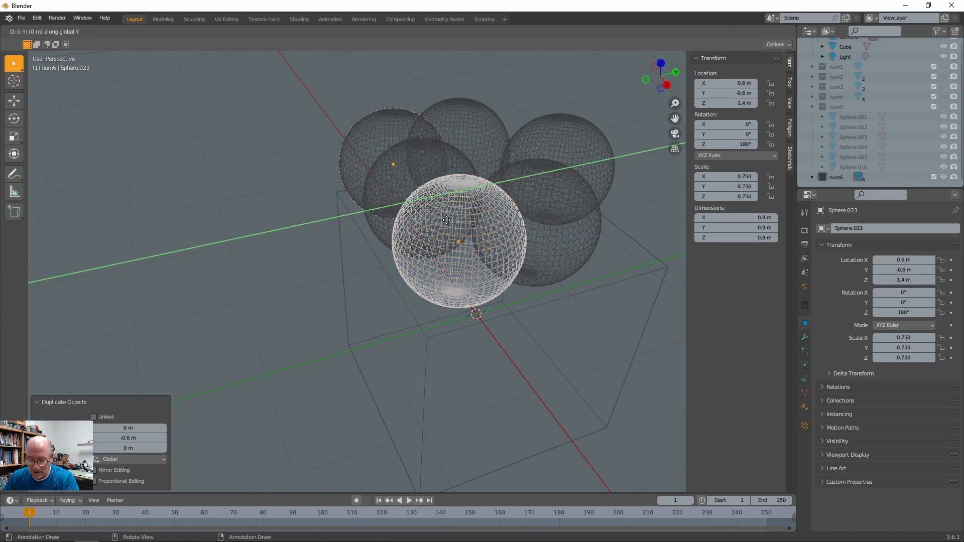
text(y1.2)
key(Return)
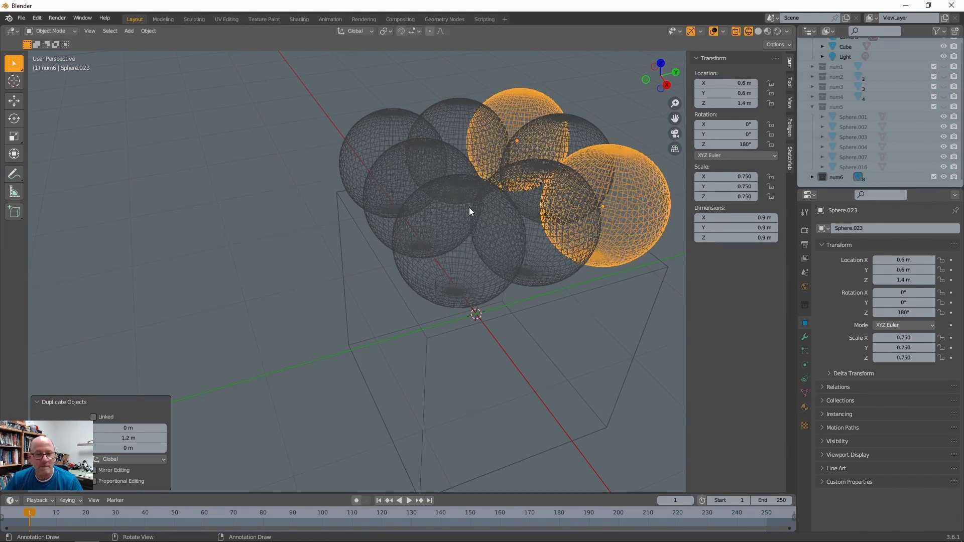
- Delete the two source spheres on the X axis, Sphere.018 and Sphere.017, leaving a six-pip layout
click(523, 185)
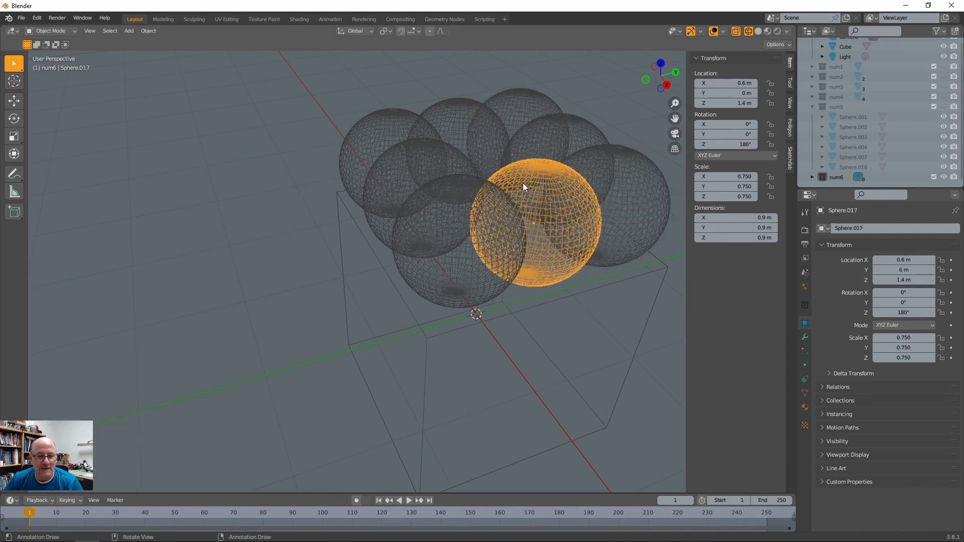
click(450, 119)
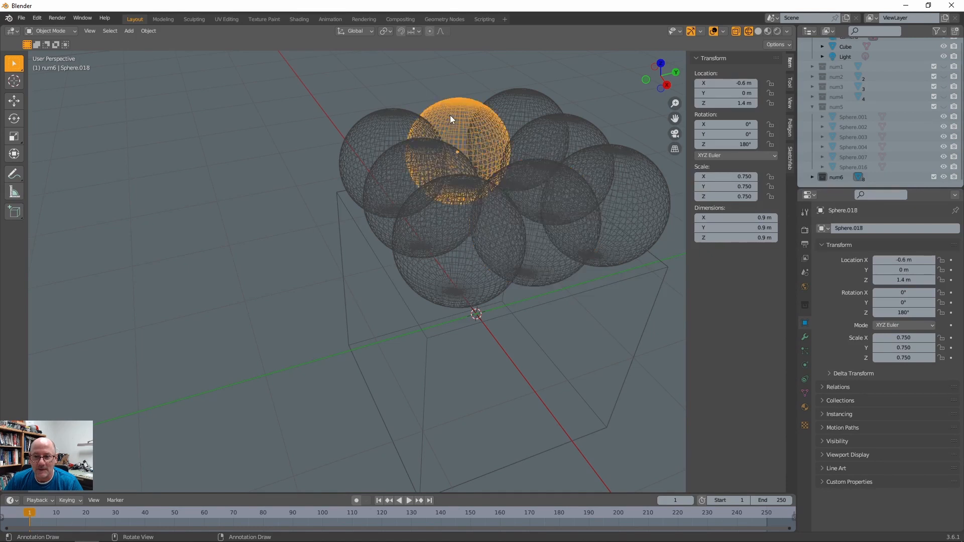
shift+click(550, 267)
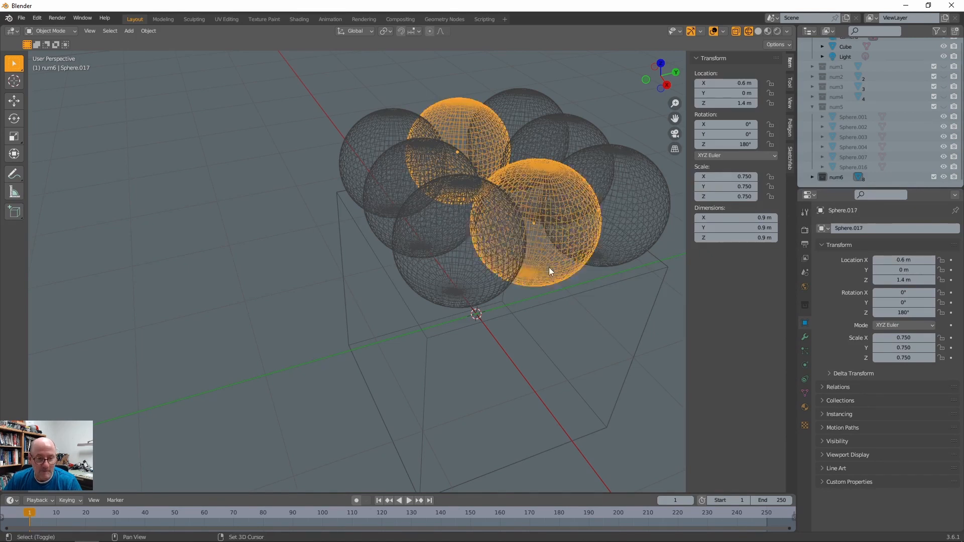
key(Delete)
mouse_move(578, 280)
middle_down()
mouse_move(583, 340)
mouse_move(629, 217)
mouse_move(545, 253)
mouse_move(583, 267)
middle_up()
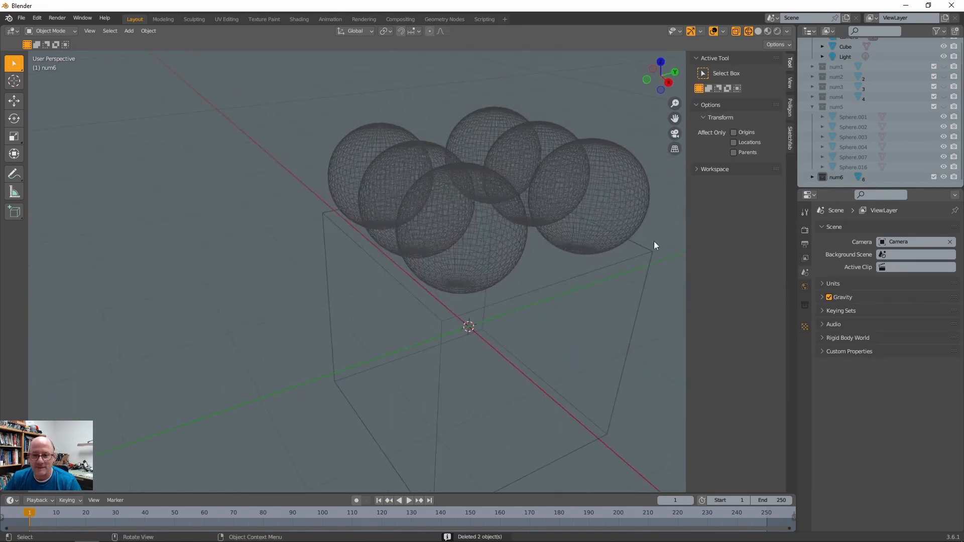
- Collapse the num5 and num6 collections and hide num6 in the viewport
click(944, 177)
click(944, 178)
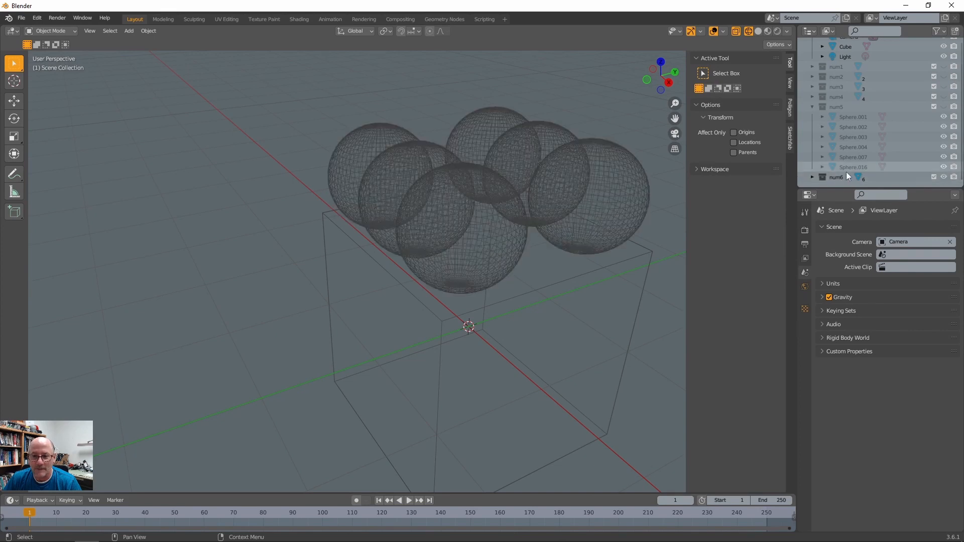
click(812, 177)
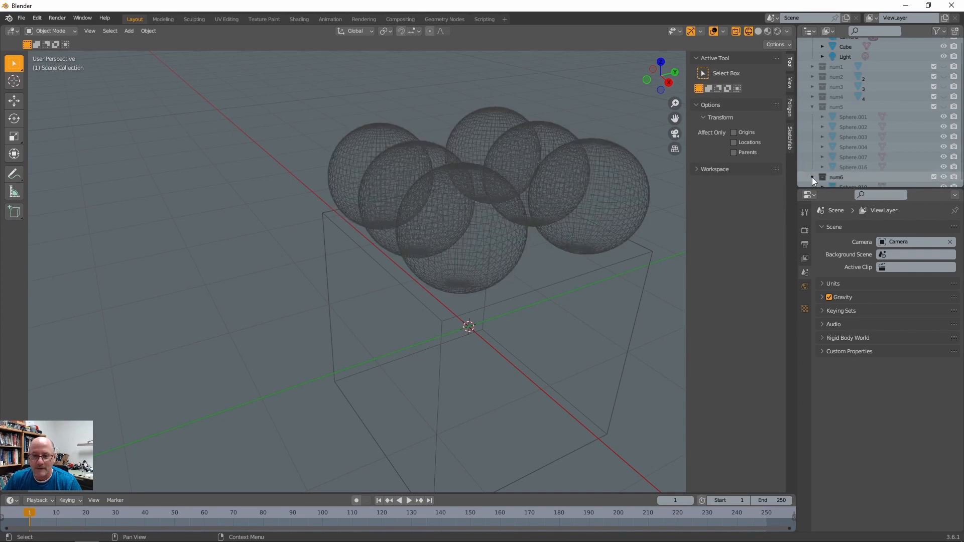
click(812, 106)
click(812, 116)
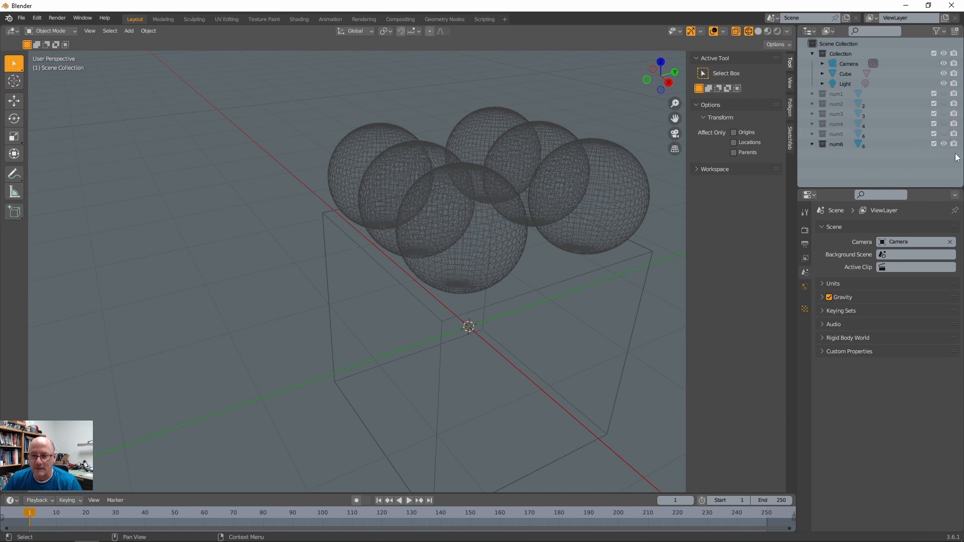
click(944, 144)
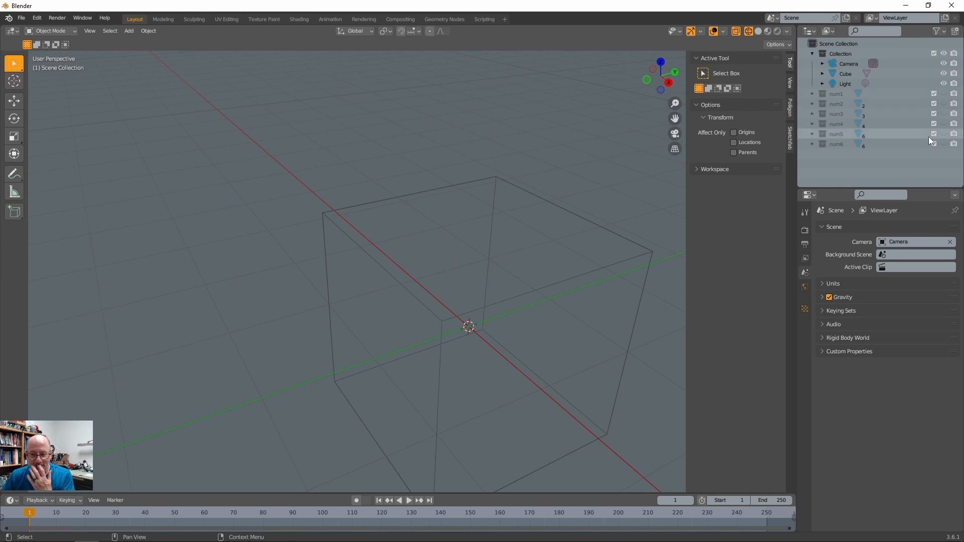
- Add a Boolean modifier to the cube
click(646, 252)
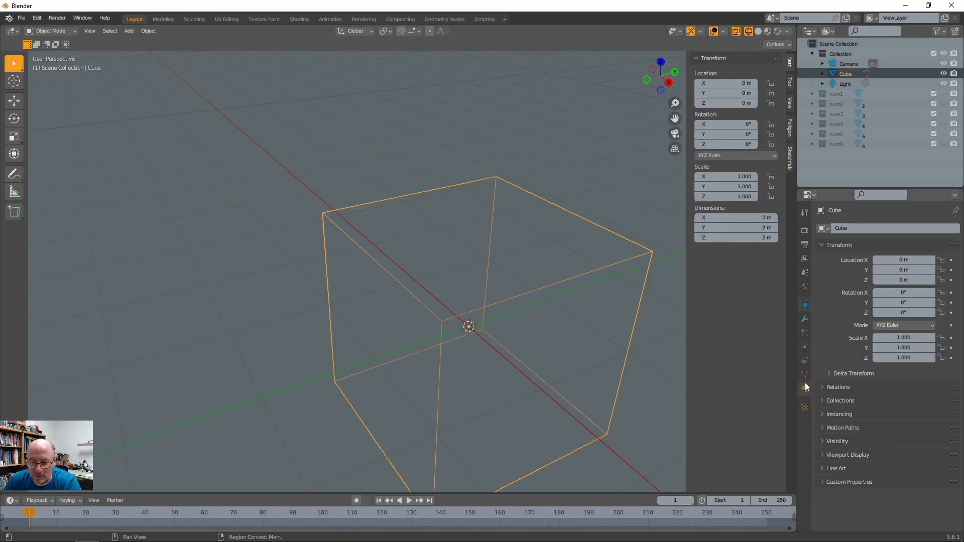
click(804, 320)
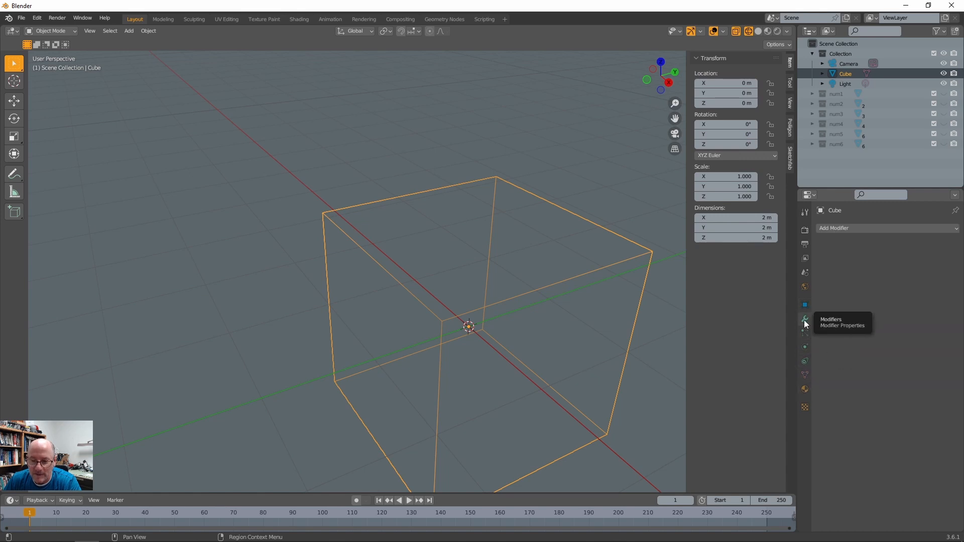
click(942, 228)
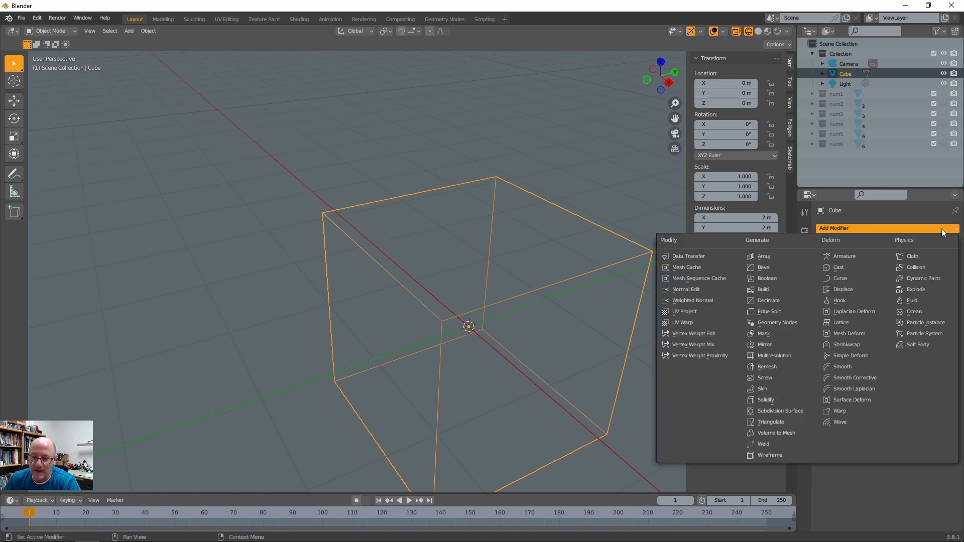
click(766, 278)
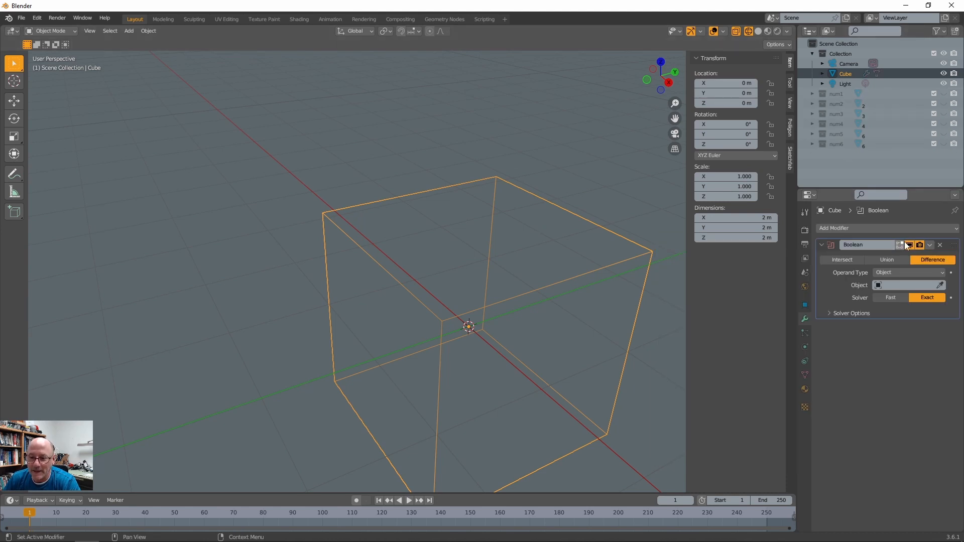
- Set the cube's Boolean difference operand to the num1 collection and apply the modifier to cut the single pip
click(933, 272)
click(892, 295)
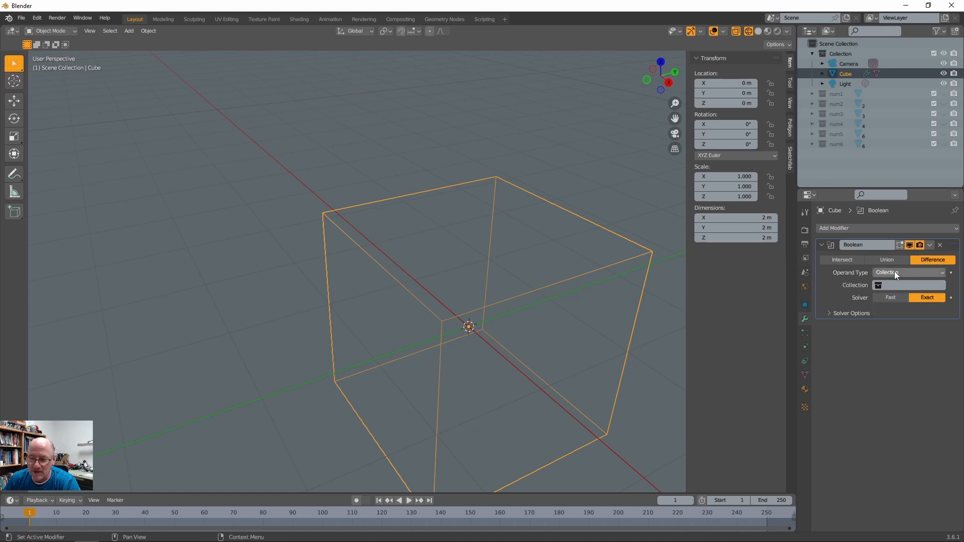
click(881, 285)
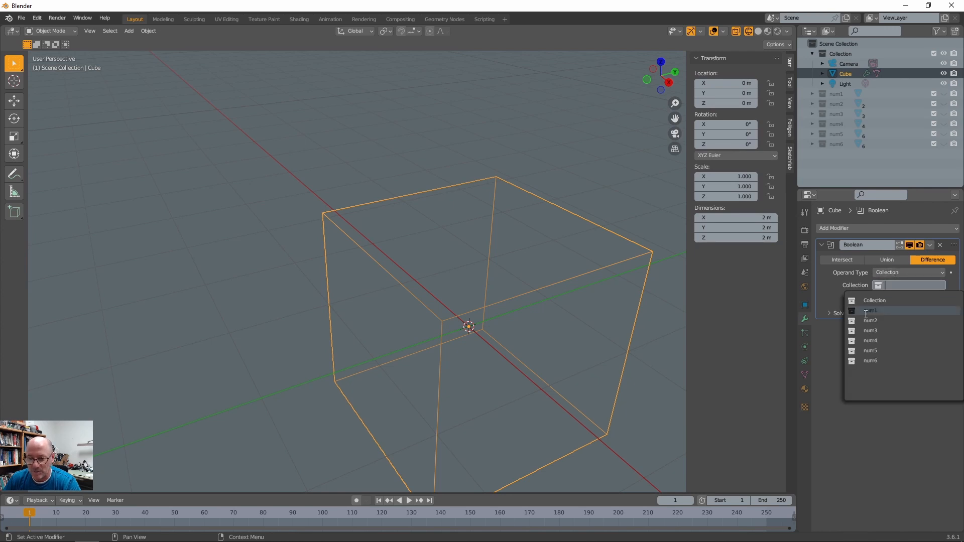
click(872, 309)
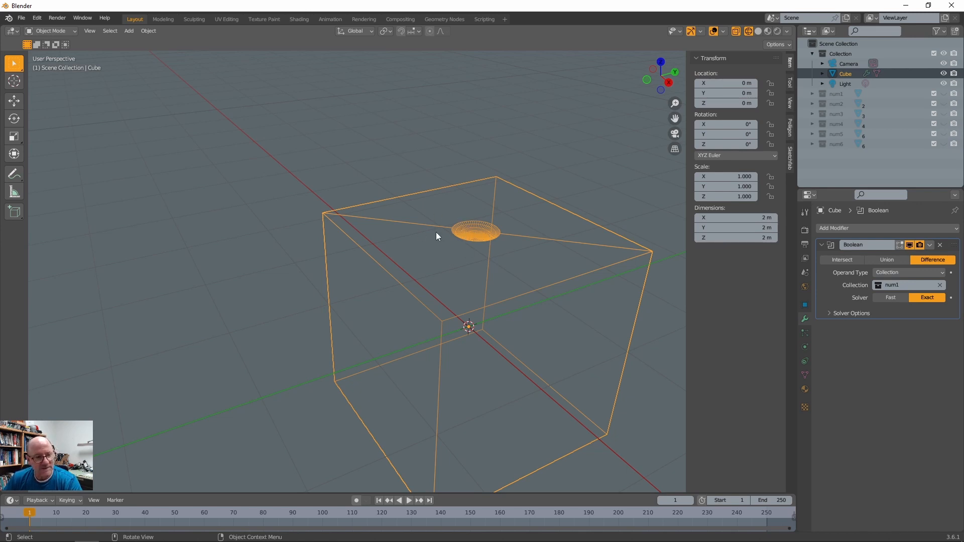
click(931, 246)
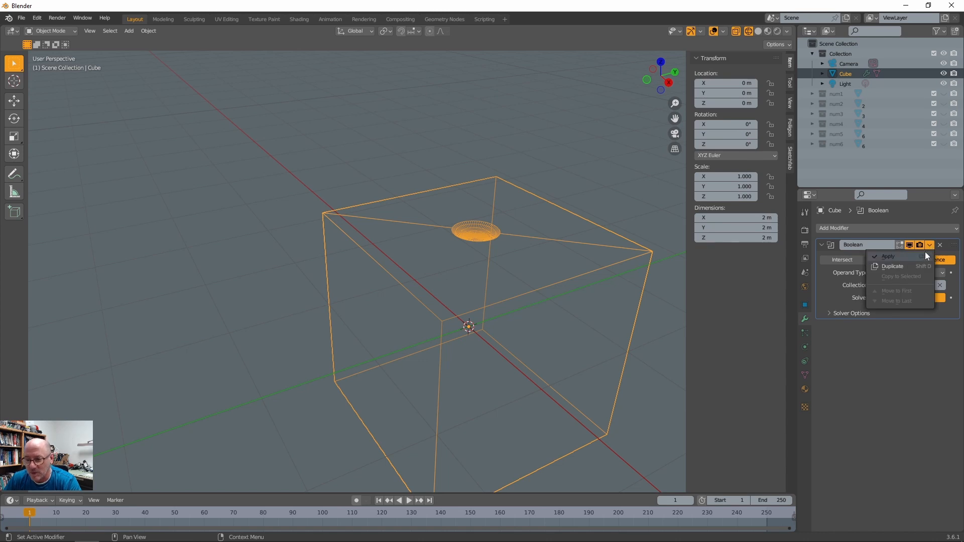
click(884, 255)
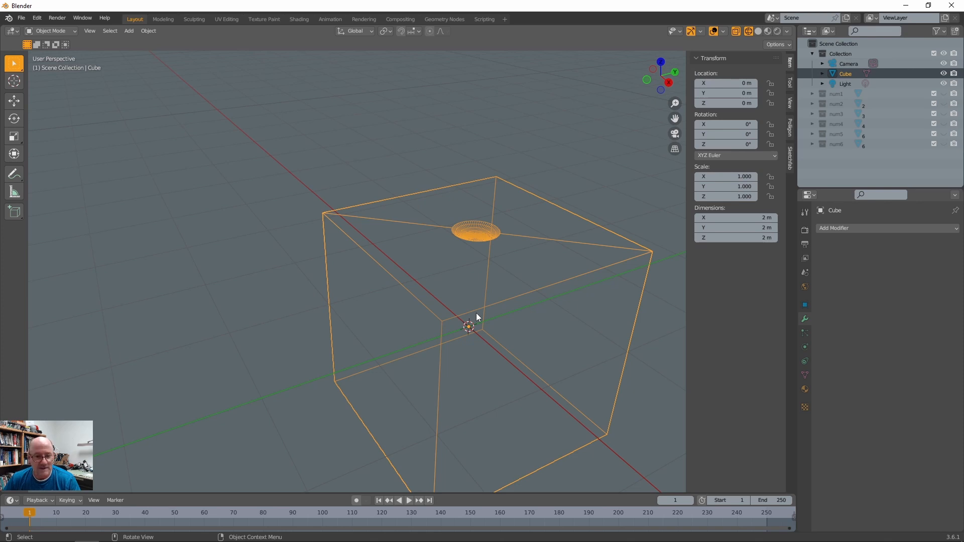
- Rotate the cube 90° about the global X axis to turn the one-pip face away from the top
text(rx)
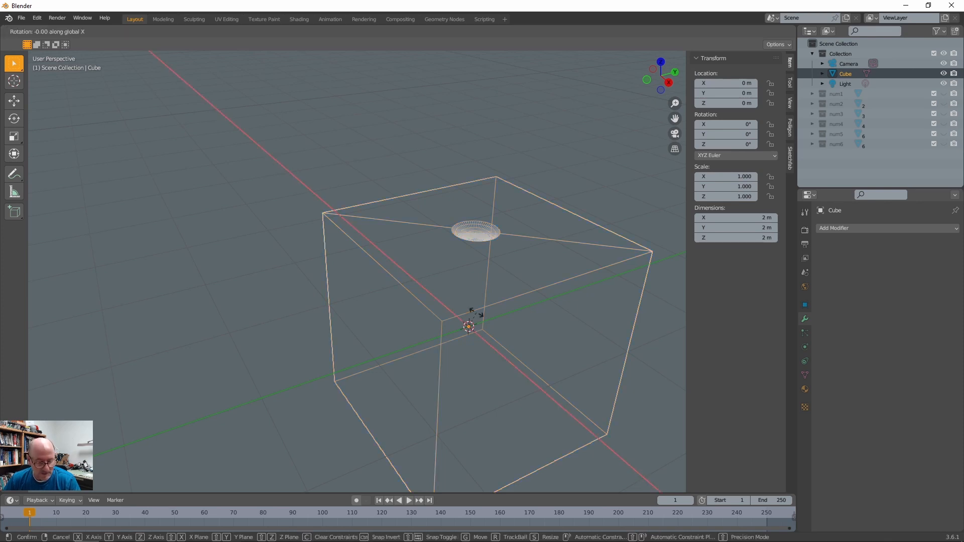
text(90)
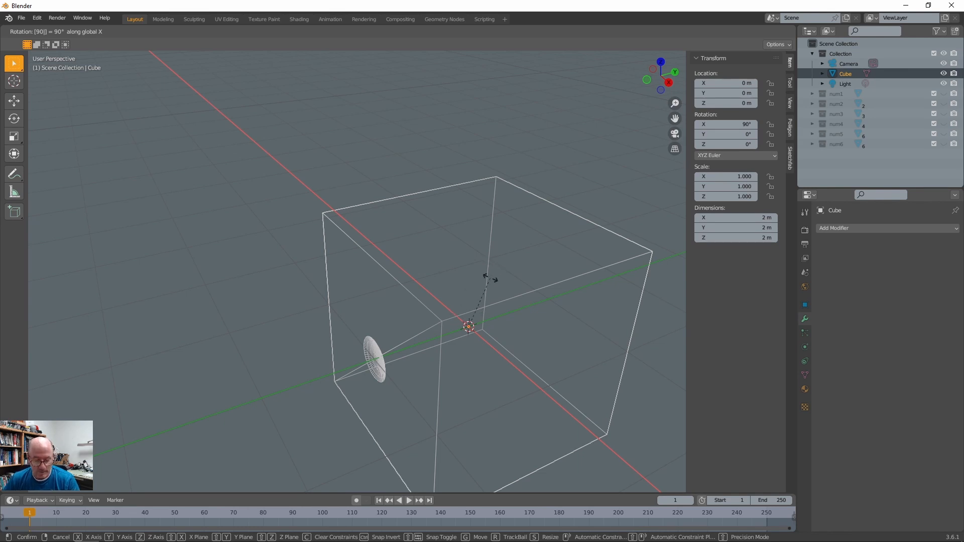
key(Return)
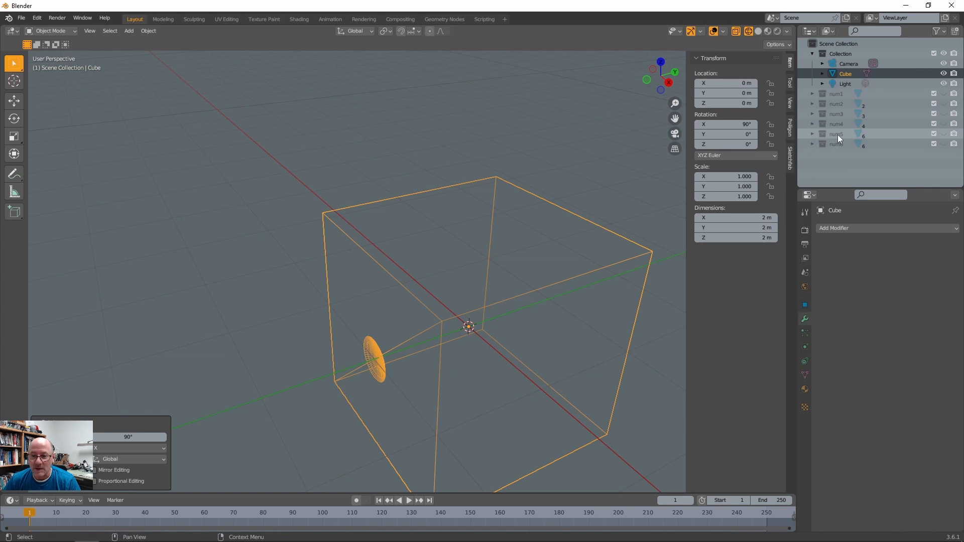
- Add a Boolean difference modifier to the cube using the num2 collection as operand, and apply it
click(837, 228)
click(769, 279)
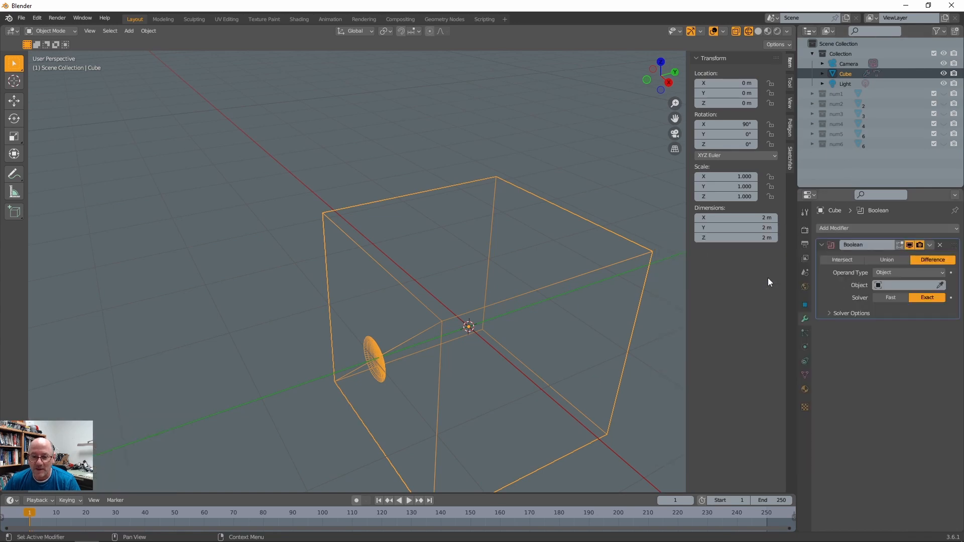
click(893, 274)
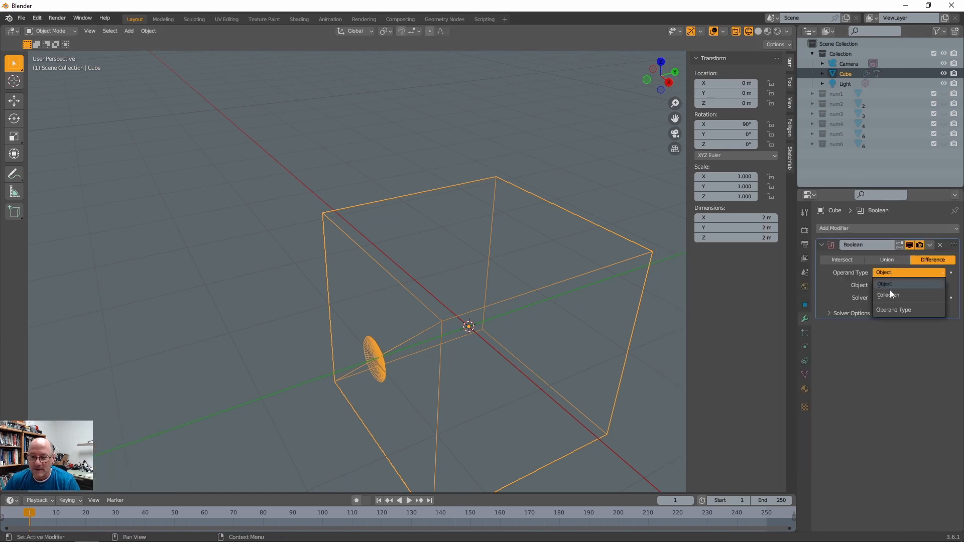
click(890, 293)
click(886, 285)
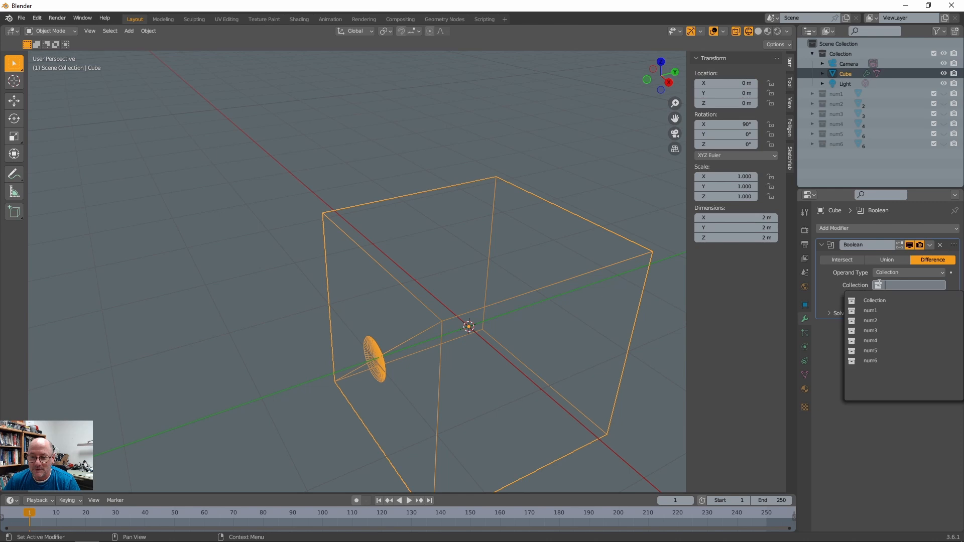
click(879, 321)
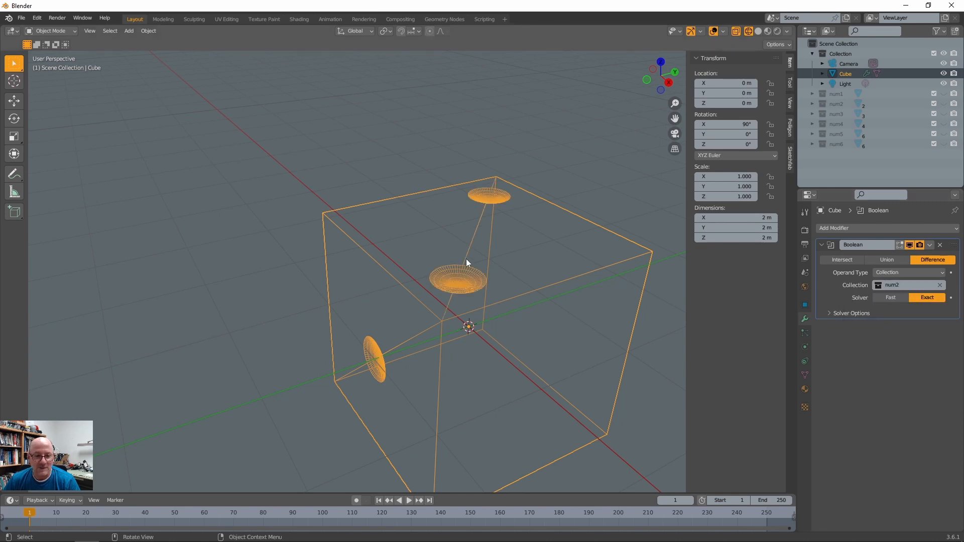
click(929, 244)
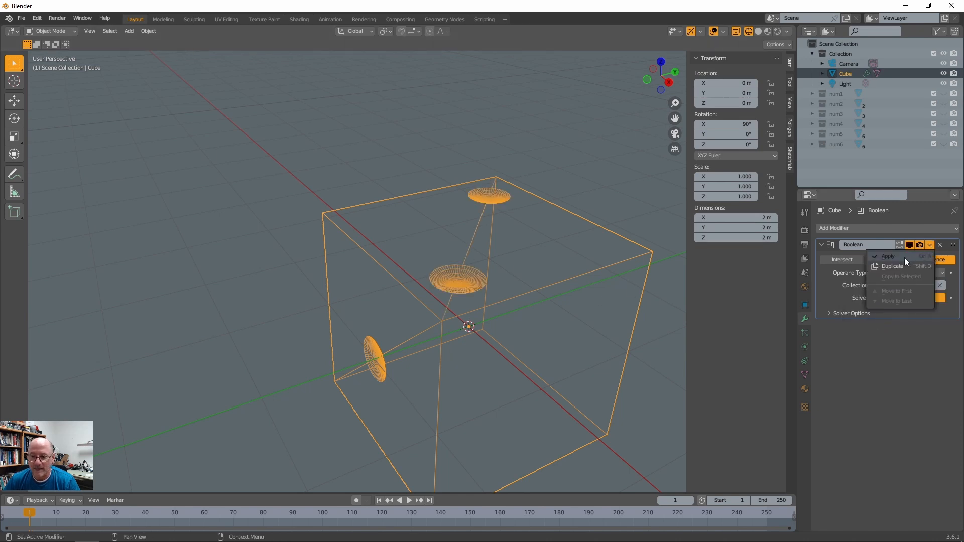
click(889, 257)
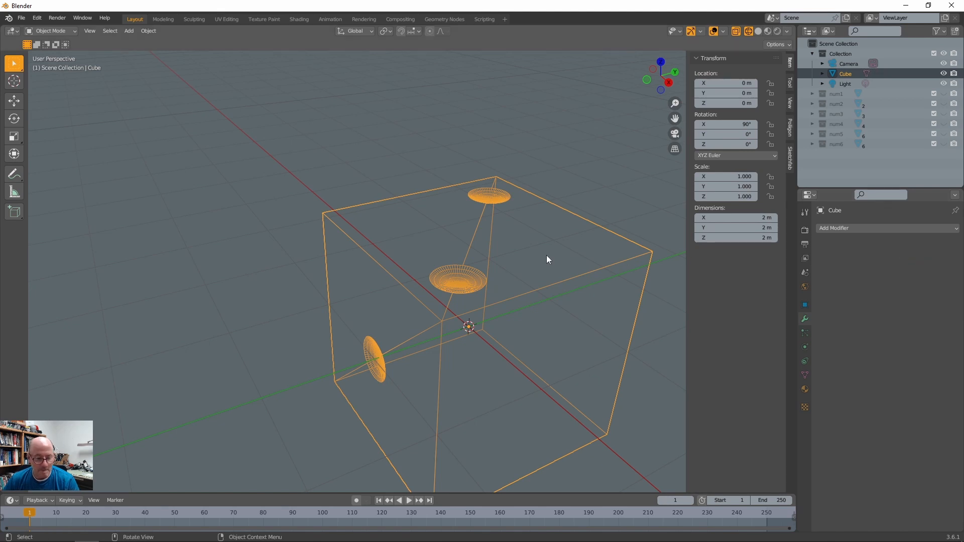
- Rotate the cube another 90° about the global X axis to bring a blank face above the two-pip face
key(r)
key(x)
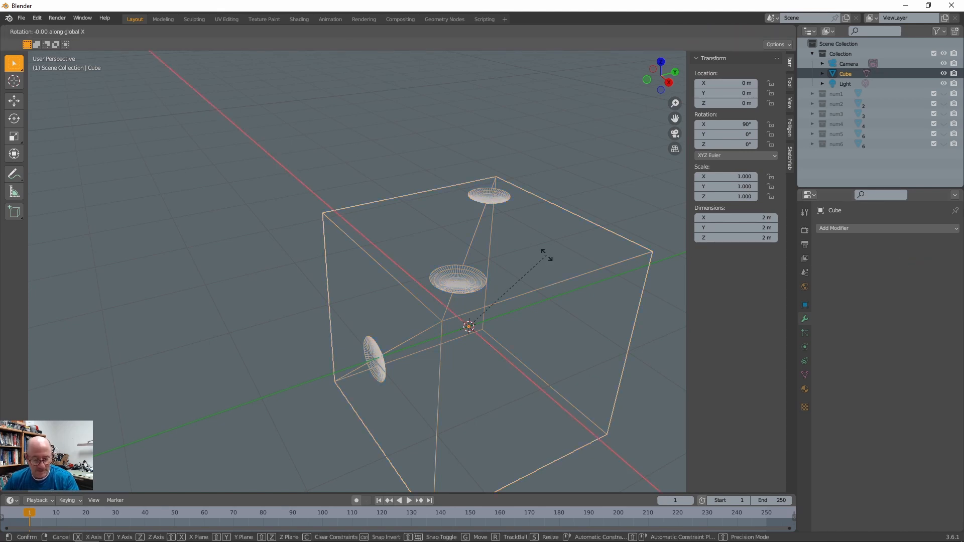
key(9)
key(0)
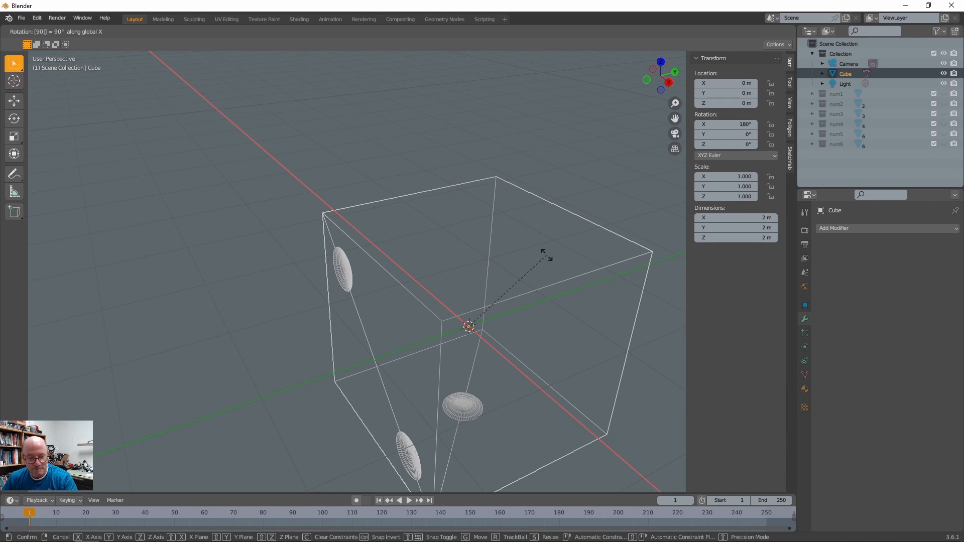
key(Return)
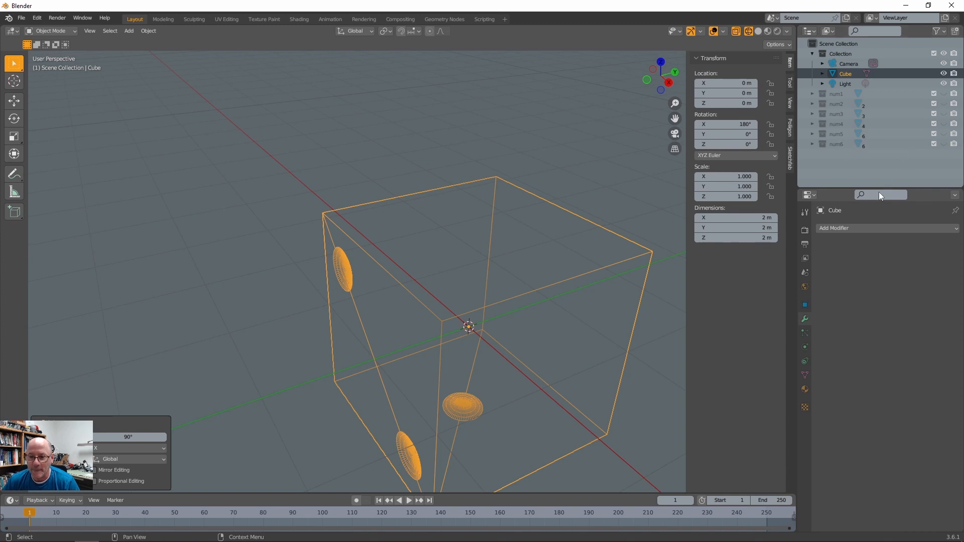
- Add a Boolean difference modifier to the cube using the num6 collection as operand, and apply it
click(850, 230)
click(764, 275)
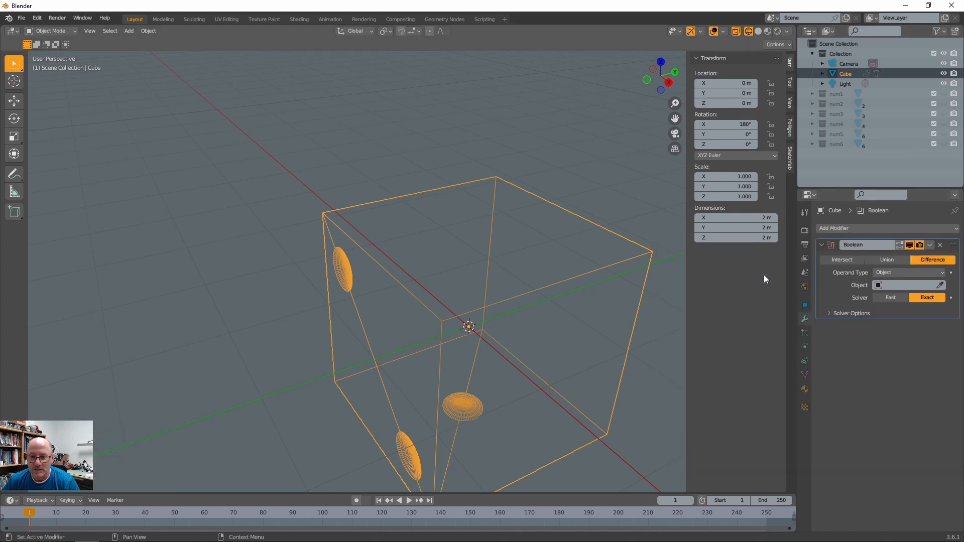
click(903, 271)
click(889, 295)
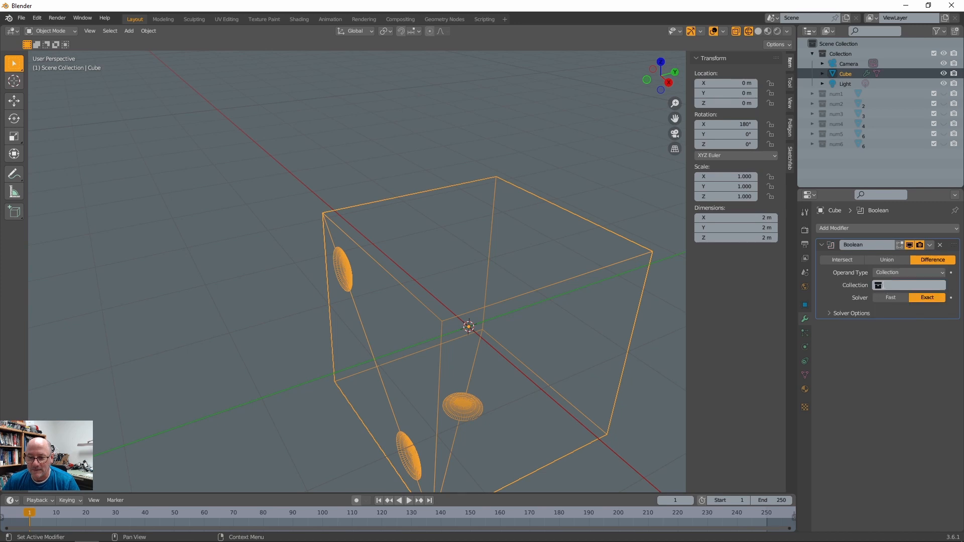
click(882, 284)
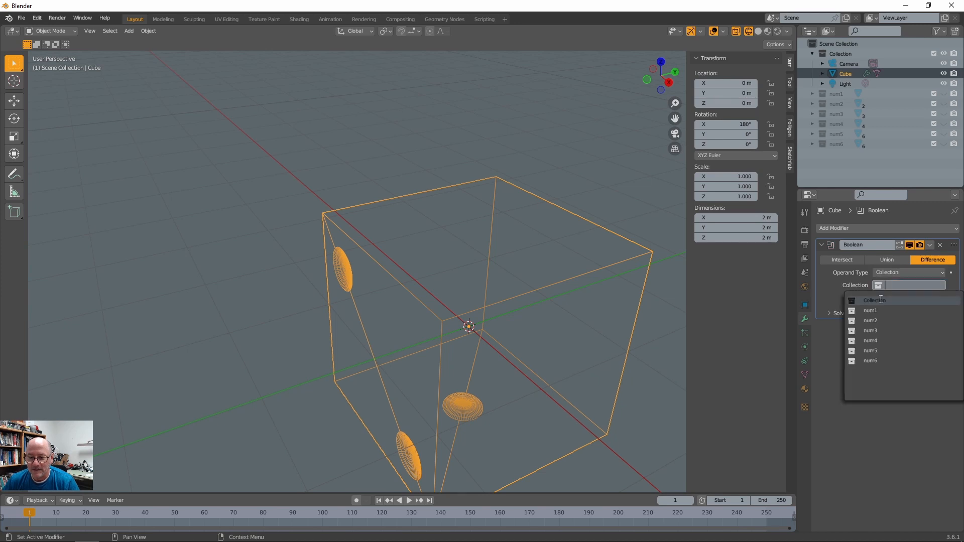
click(863, 362)
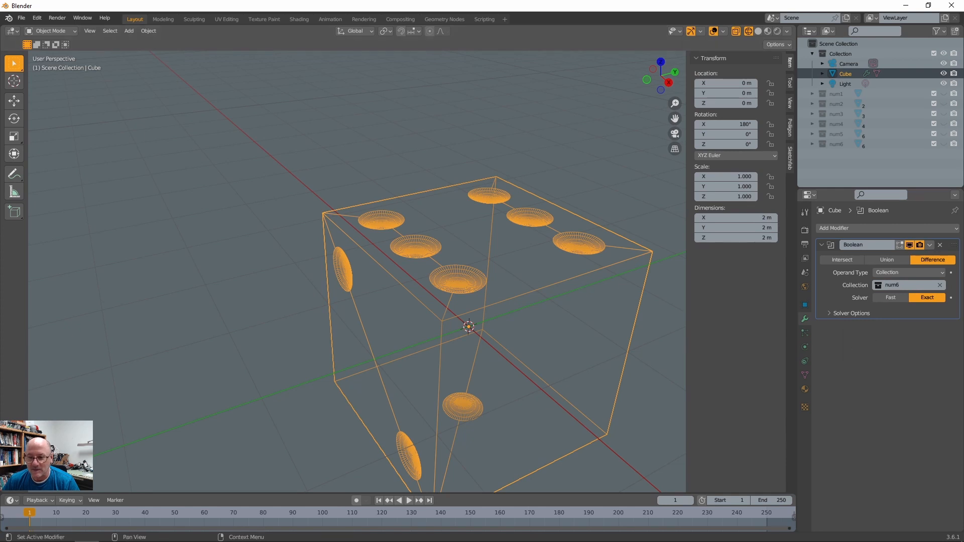
click(929, 246)
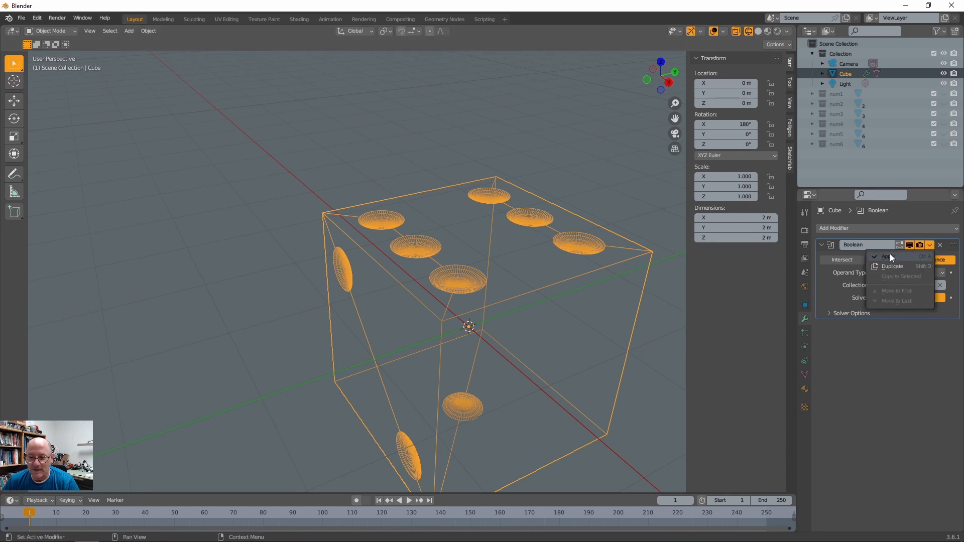
click(890, 255)
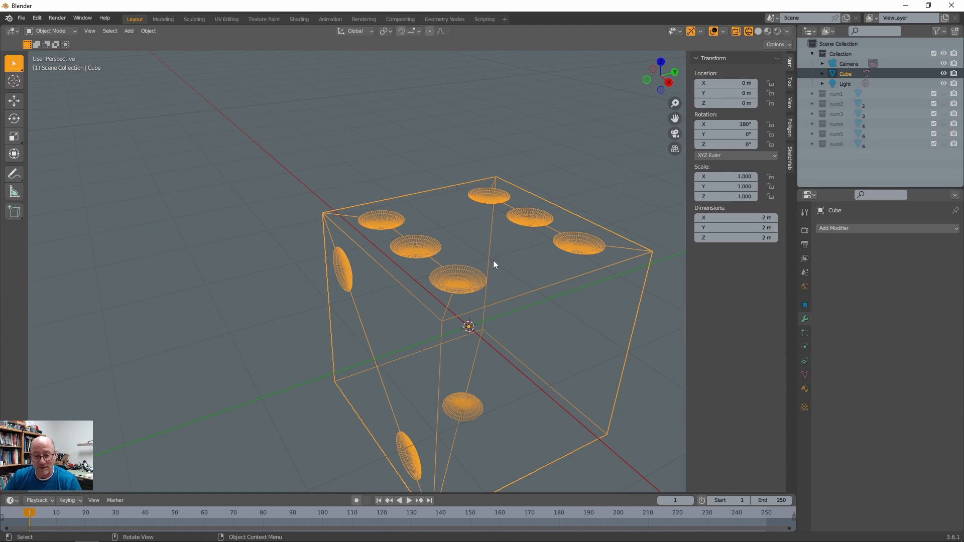
- Rotate the cube 90° about the global X axis to turn the six-pip face to the side
text(rx)
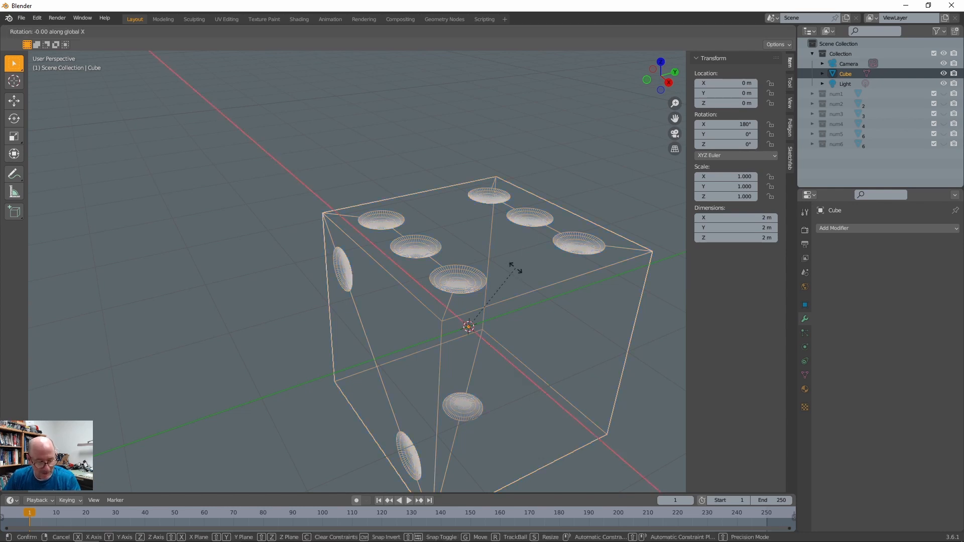
text(90)
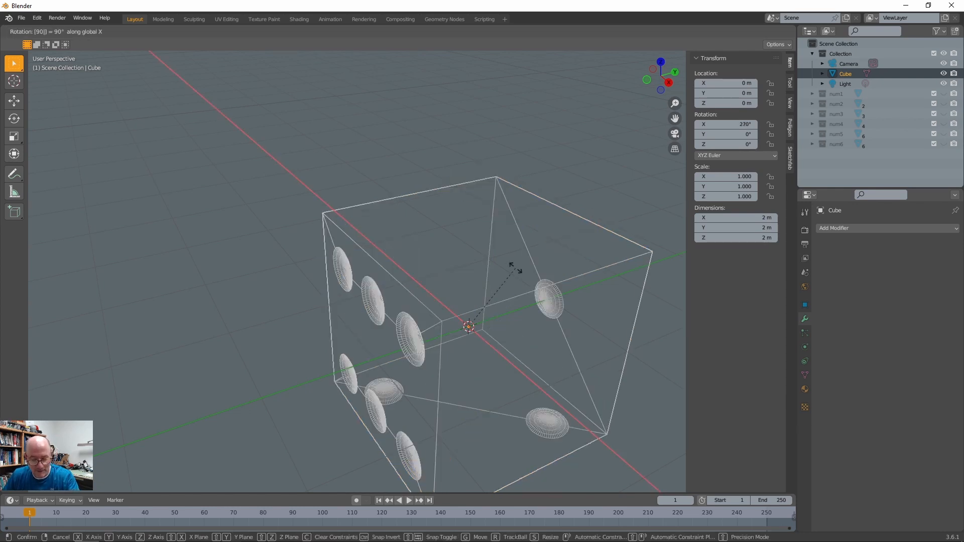
key(Return)
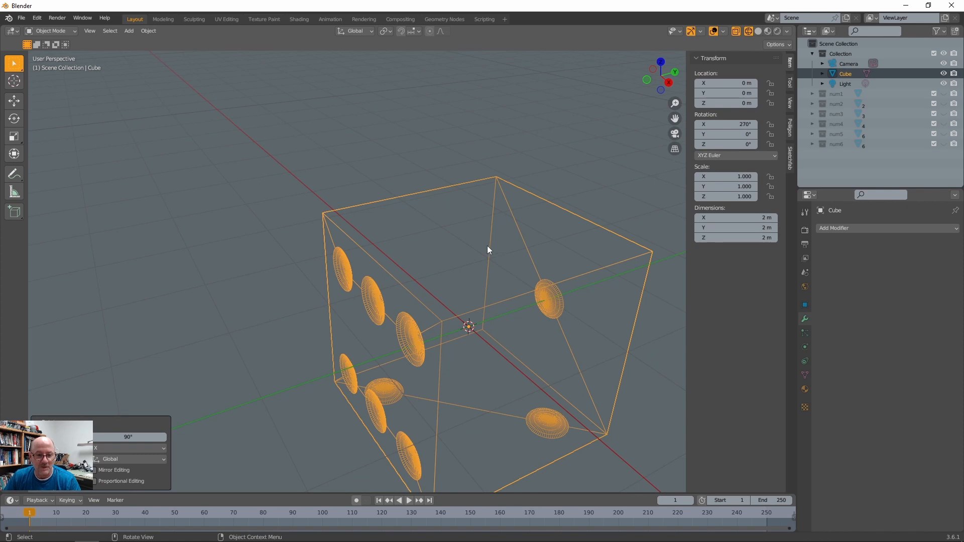
- Add a Boolean difference modifier to the cube using the num5 collection as operand, and apply it
click(890, 229)
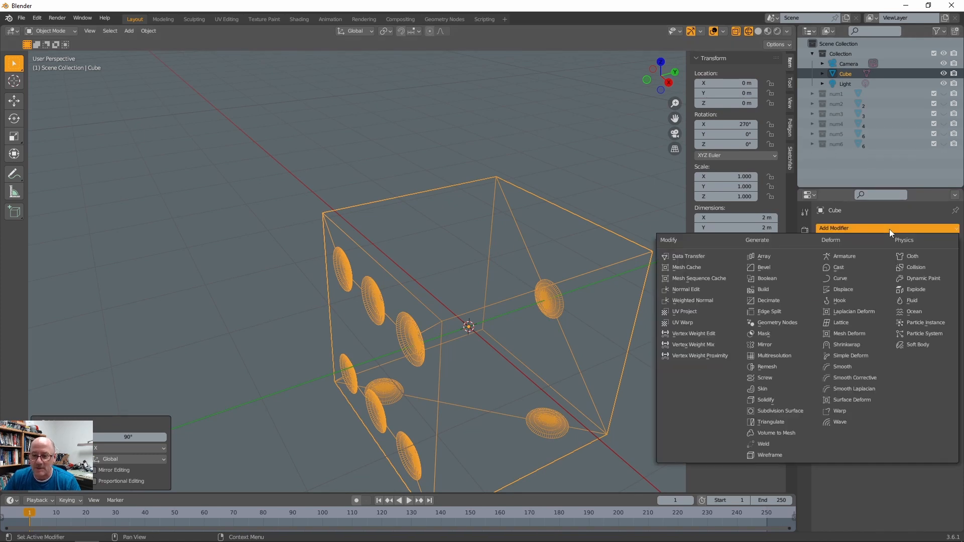
click(762, 278)
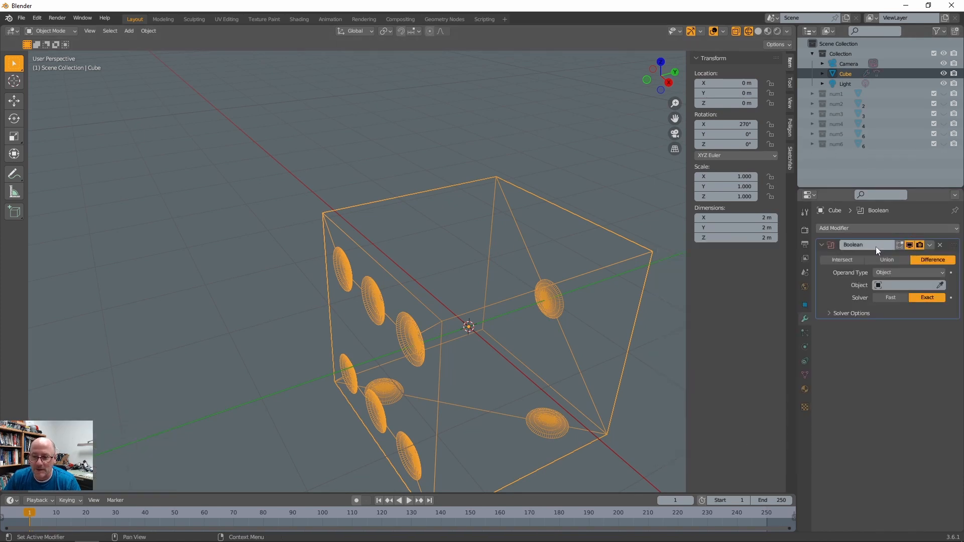
click(909, 272)
click(888, 294)
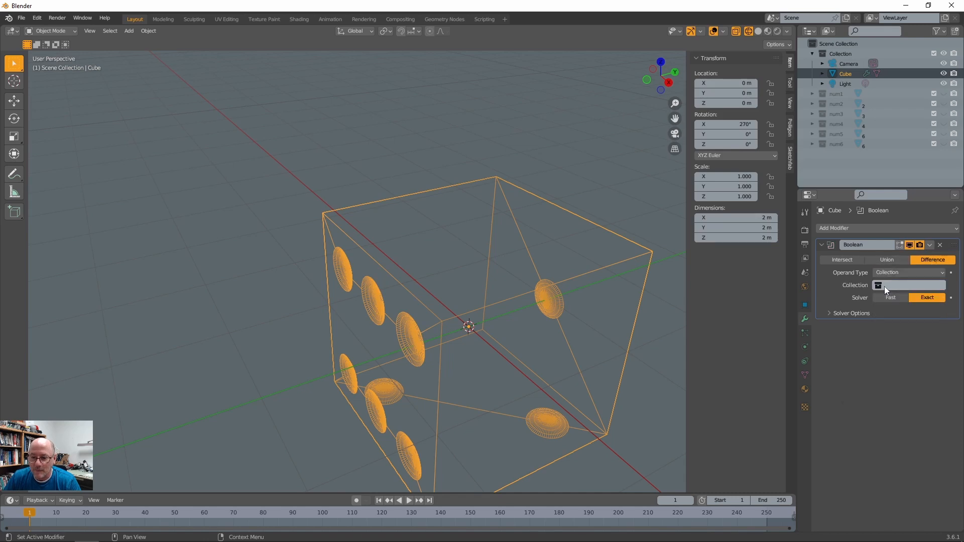
click(885, 287)
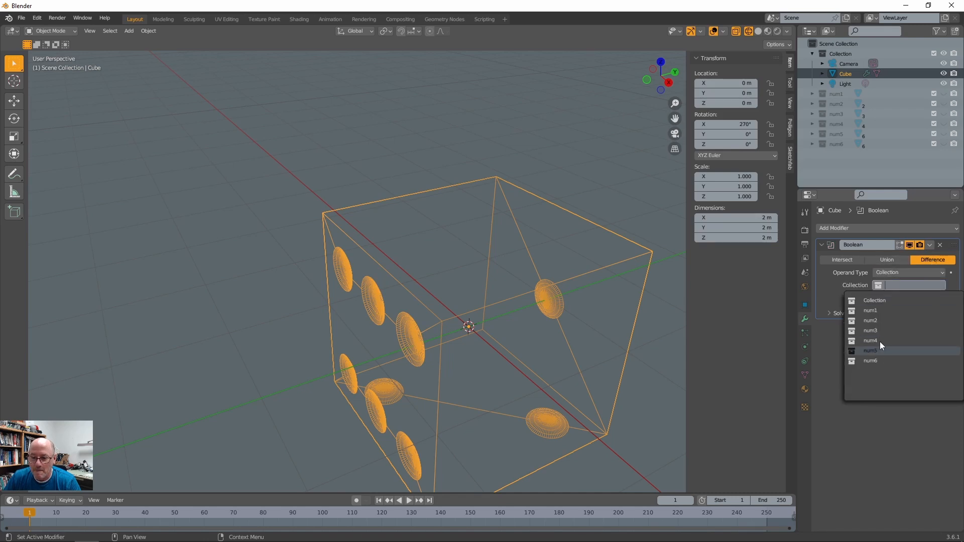
click(930, 246)
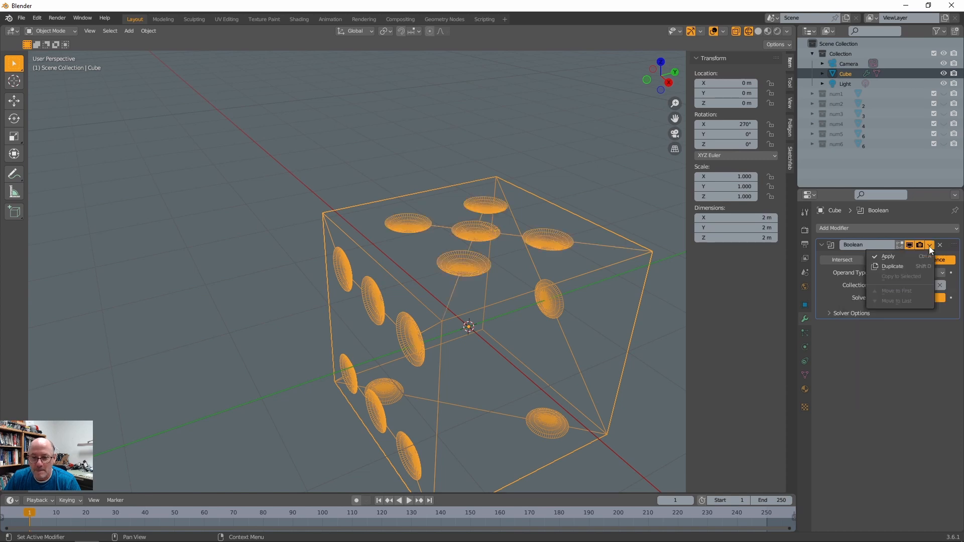
click(889, 256)
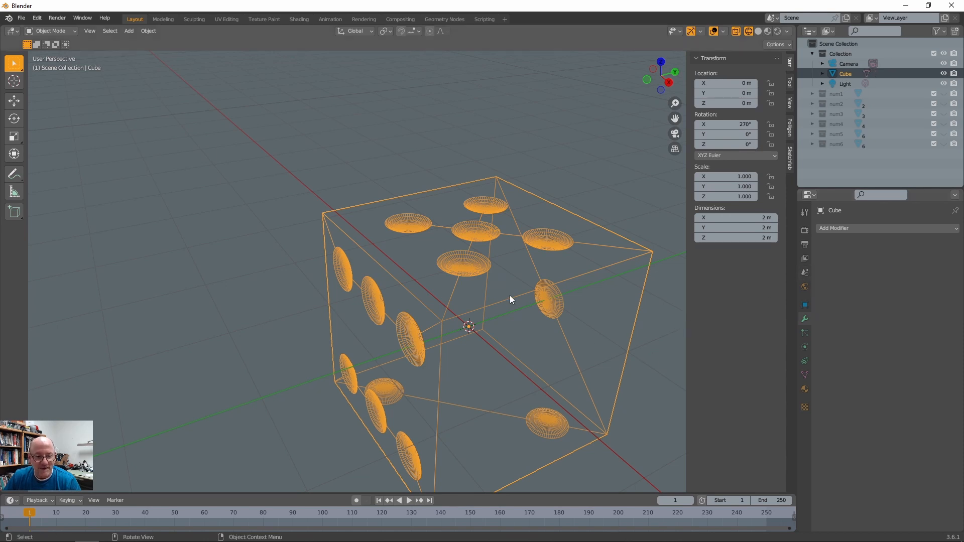
- Rotate the cube 90° about the global Y axis to bring one of the two remaining blank faces to the top
text(r)
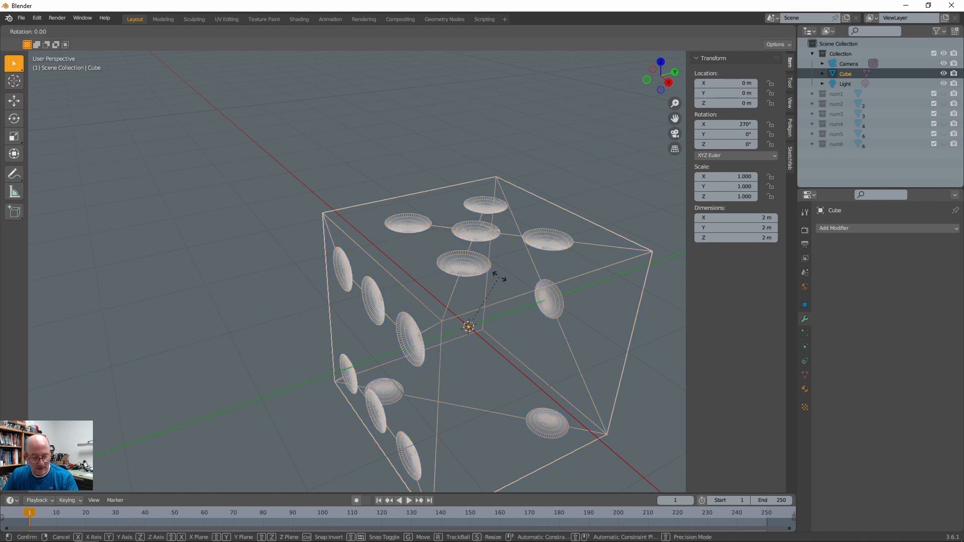
text(y90)
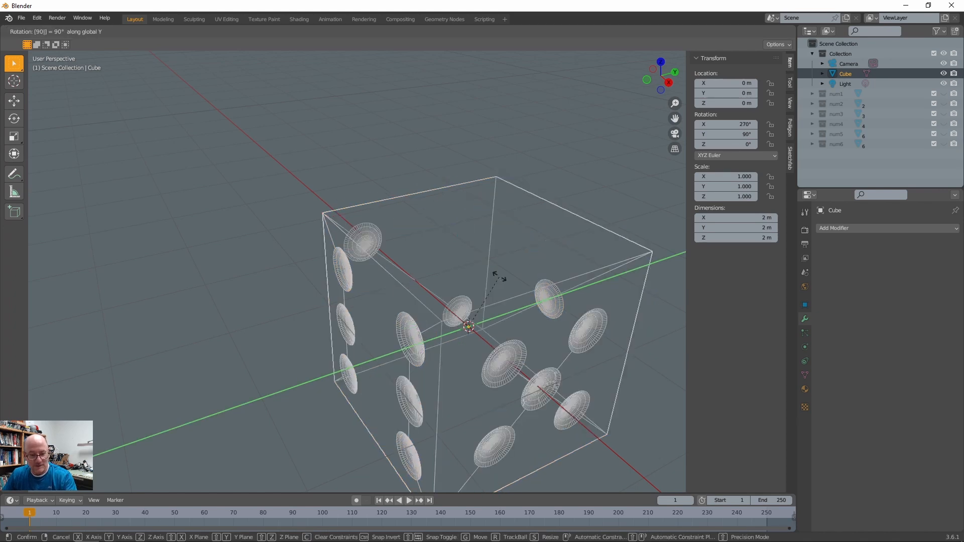
key(Return)
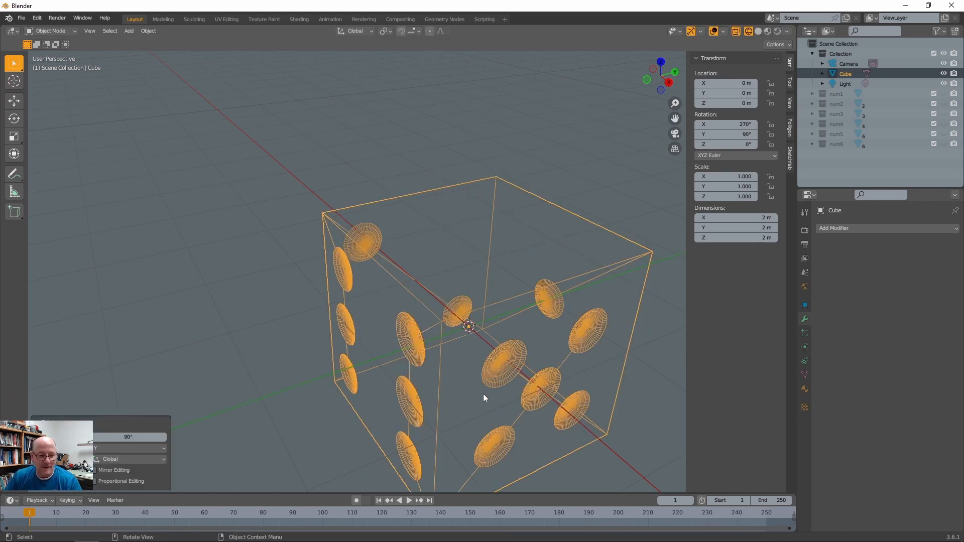
- Add a Boolean difference modifier to the cube using the num4 collection as operand, and apply it
mouse_move(483, 393)
middle_down()
mouse_move(517, 345)
mouse_move(508, 372)
mouse_move(572, 387)
mouse_move(553, 403)
mouse_move(473, 376)
mouse_move(477, 384)
middle_up()
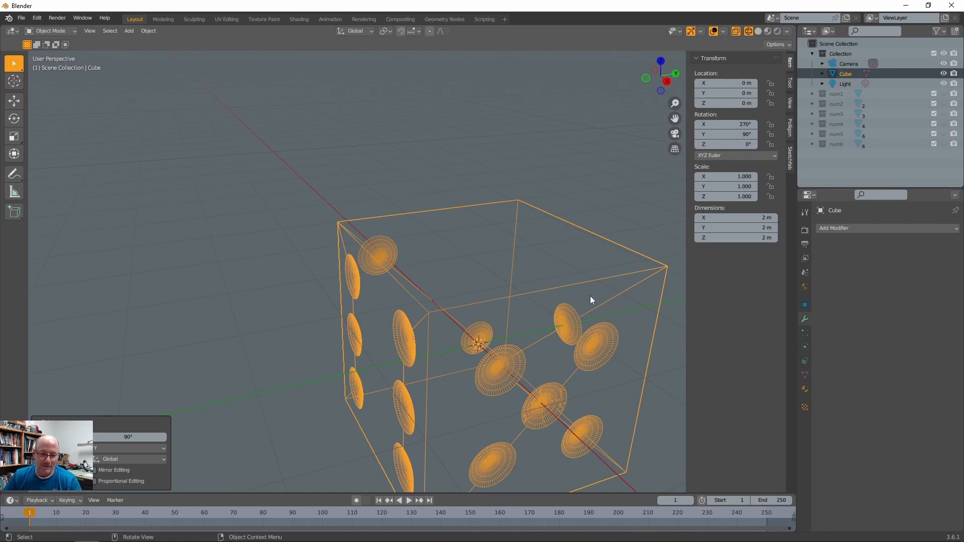
middle_drag(578, 311, 491, 430)
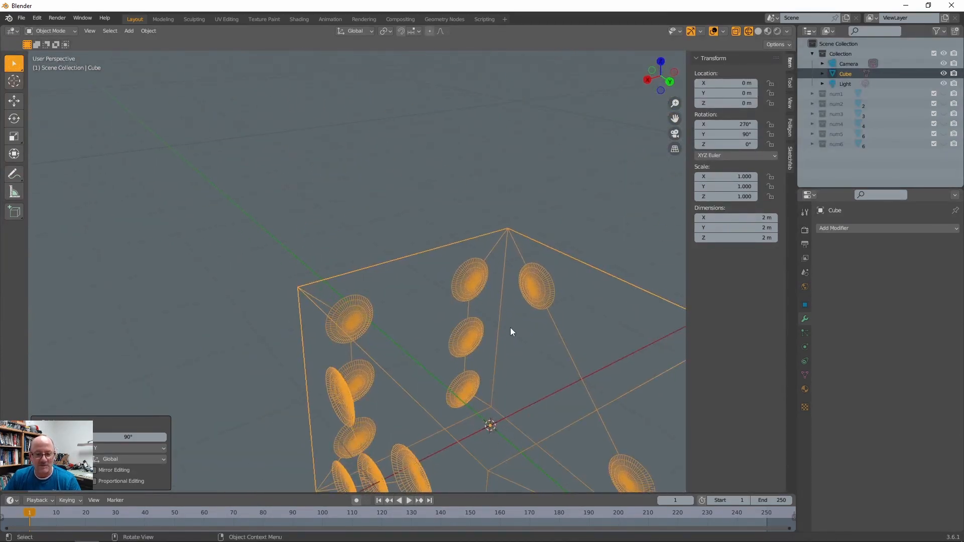
click(849, 228)
click(770, 279)
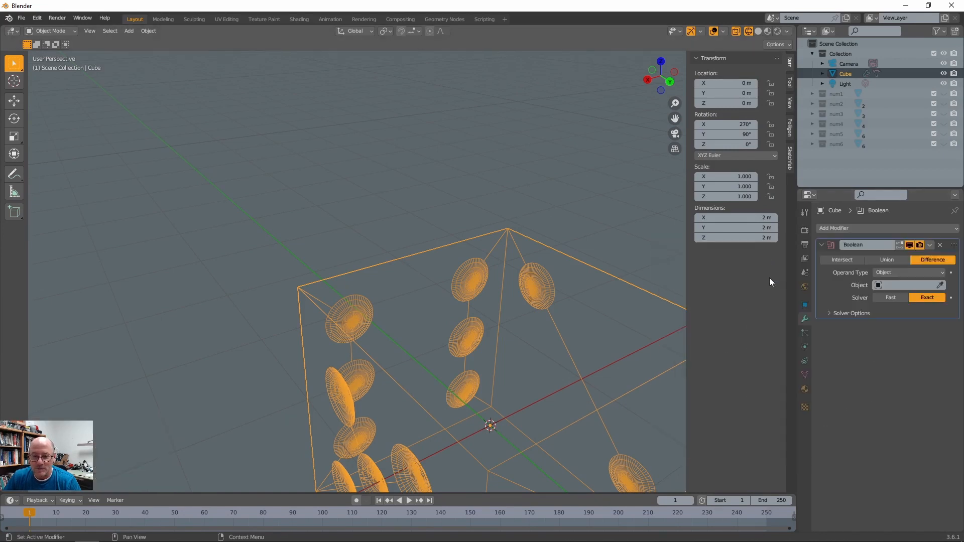
click(887, 273)
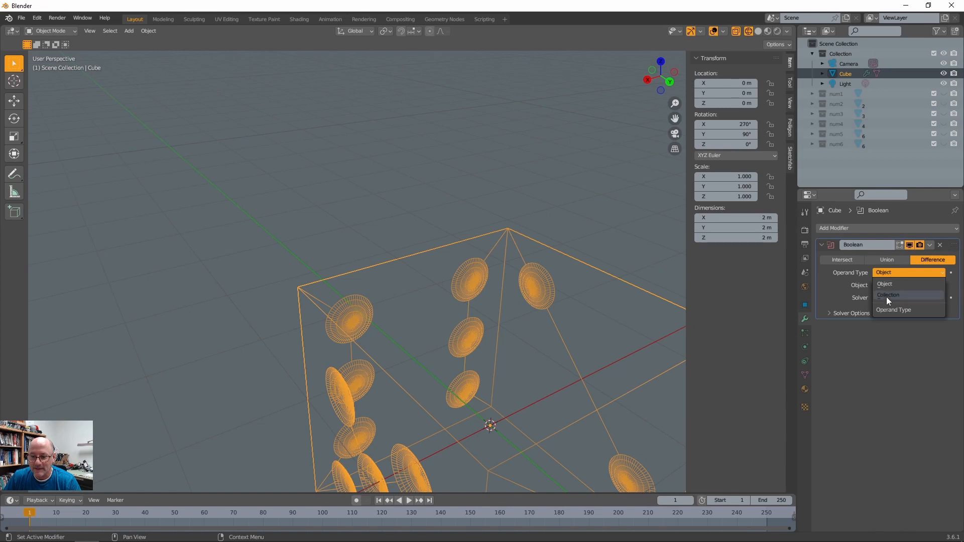
click(882, 291)
click(876, 285)
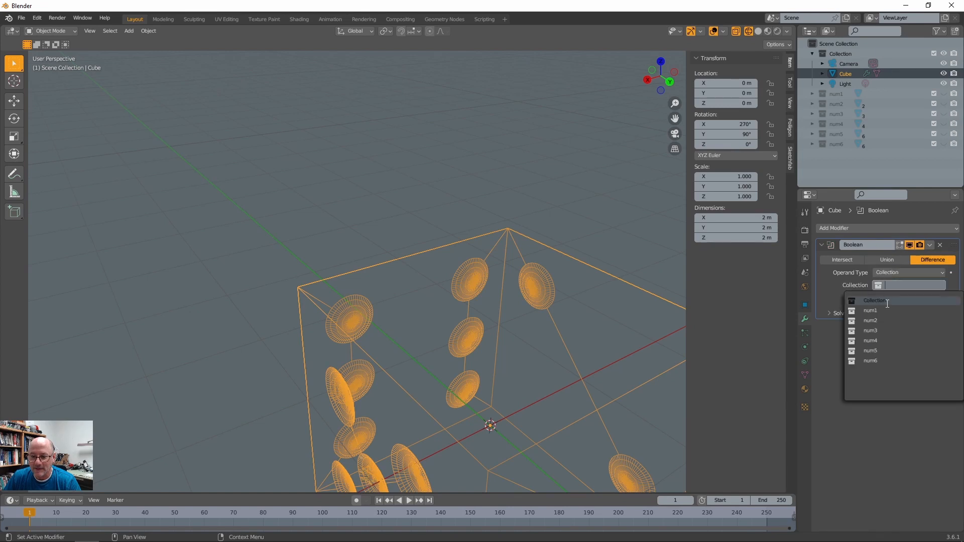
click(872, 343)
click(930, 246)
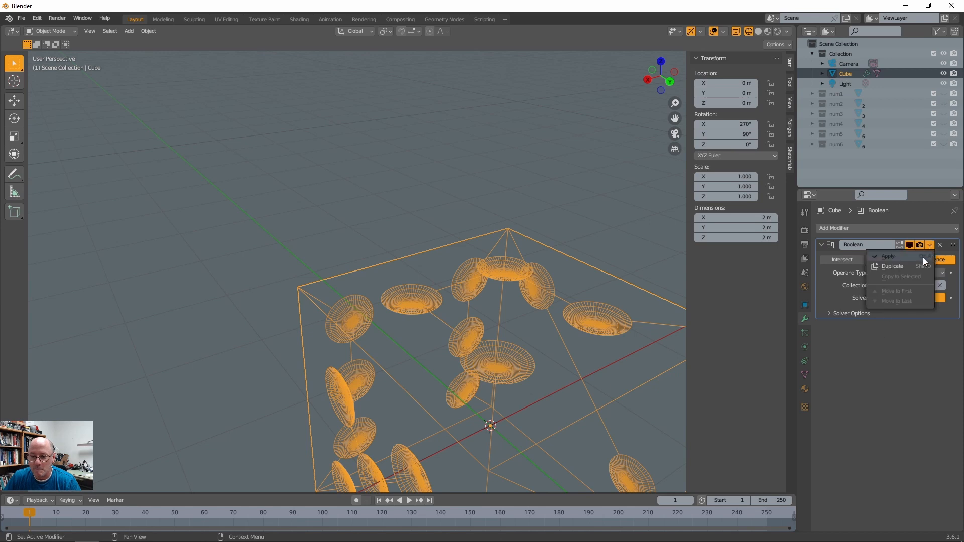
click(888, 257)
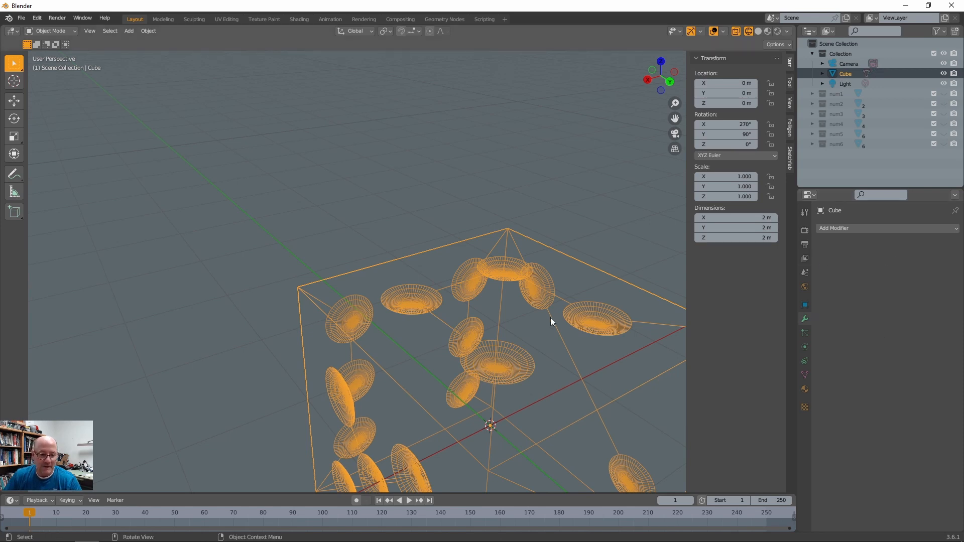
- Rotate the cube 180° about the global Y axis to bring the last blank face to the top, and switch to solid shading
middle_drag(516, 344, 433, 194)
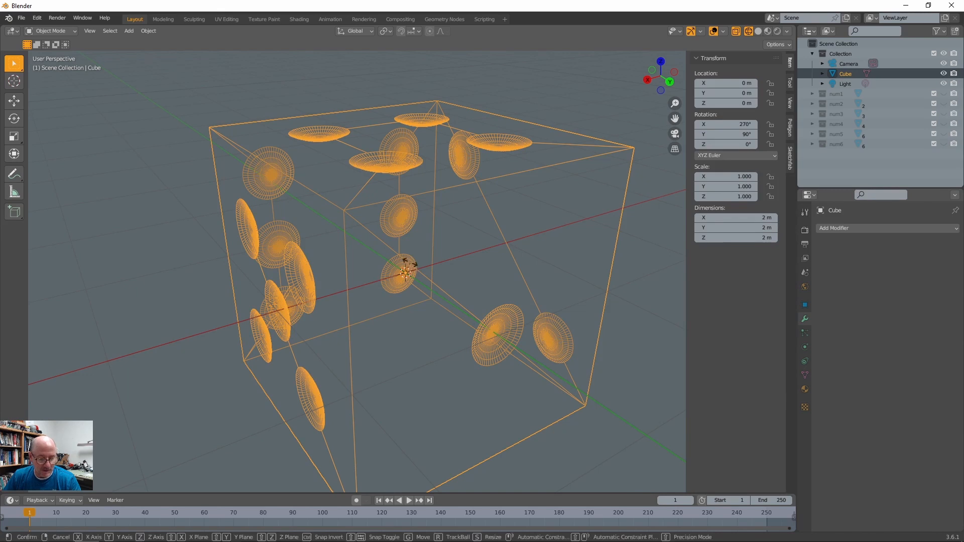
key(r)
text(y)
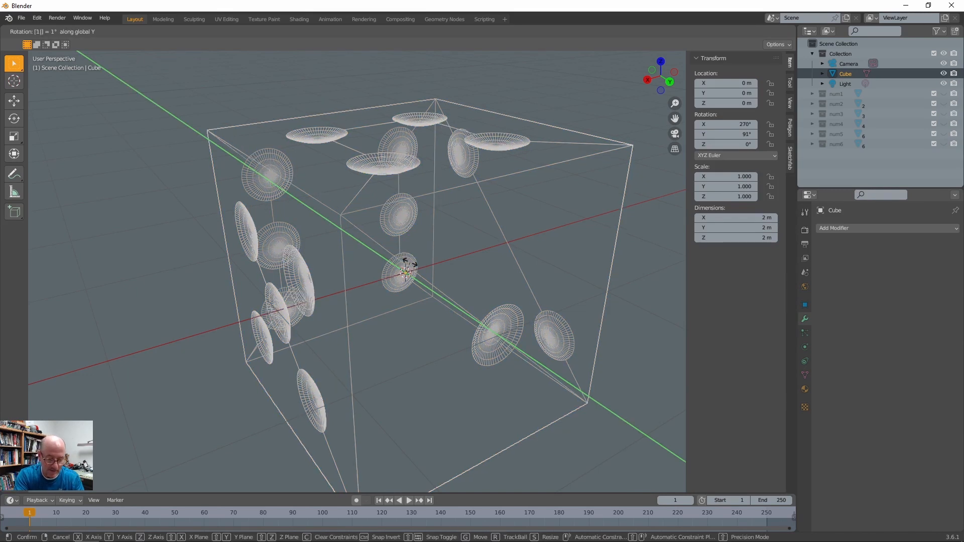
text(180)
key(Return)
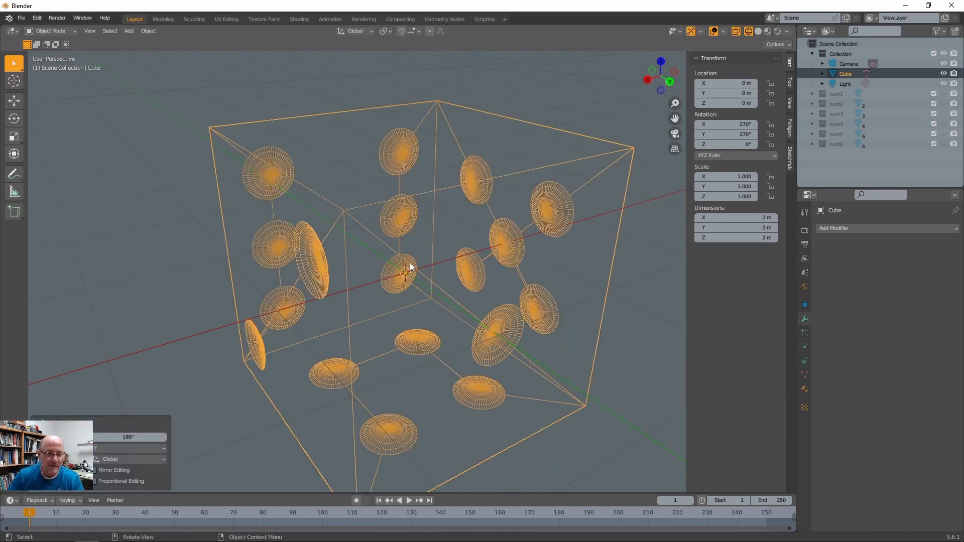
scroll(409, 263, down, 4)
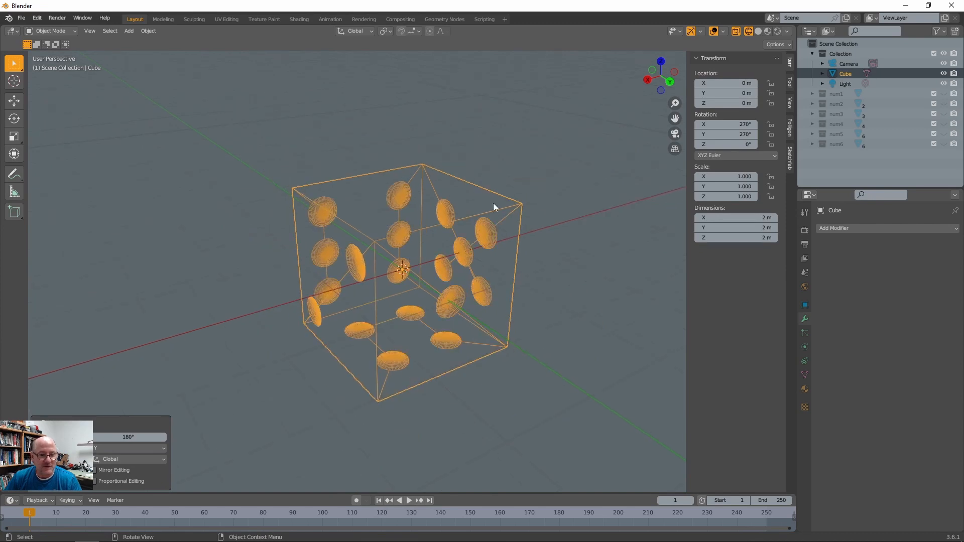
click(758, 31)
middle_drag(439, 279, 462, 297)
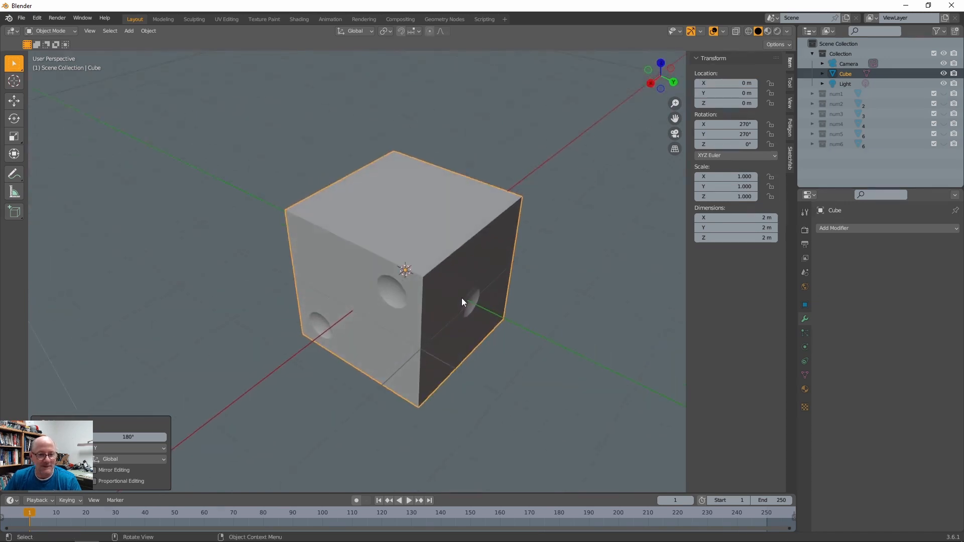
- Add a Boolean difference modifier to the cube using the num3 collection as operand, and apply it
click(850, 228)
click(776, 279)
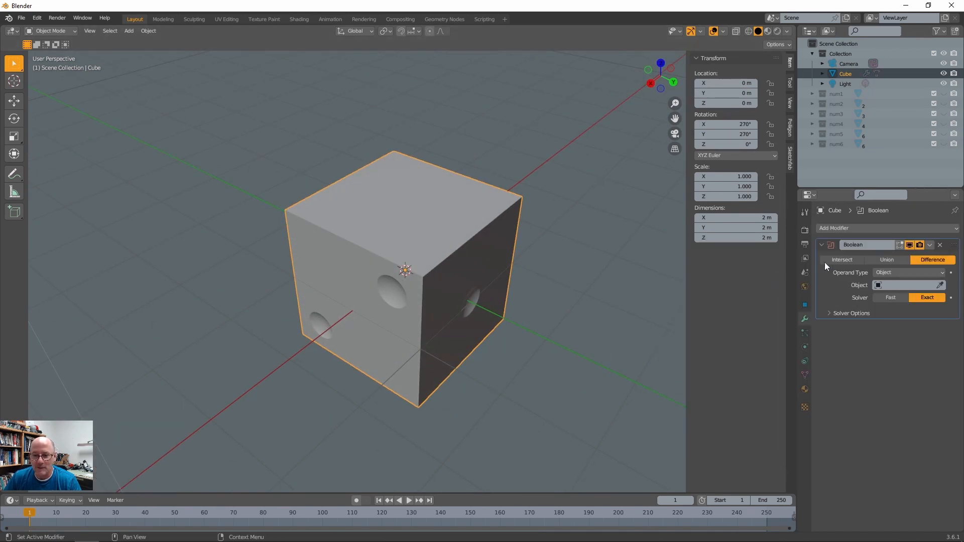
click(906, 273)
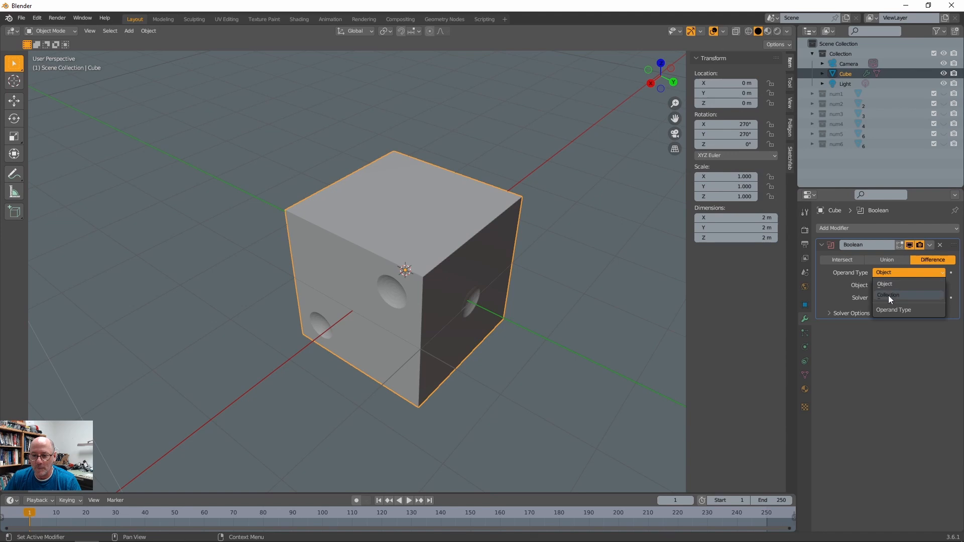
click(881, 291)
click(880, 285)
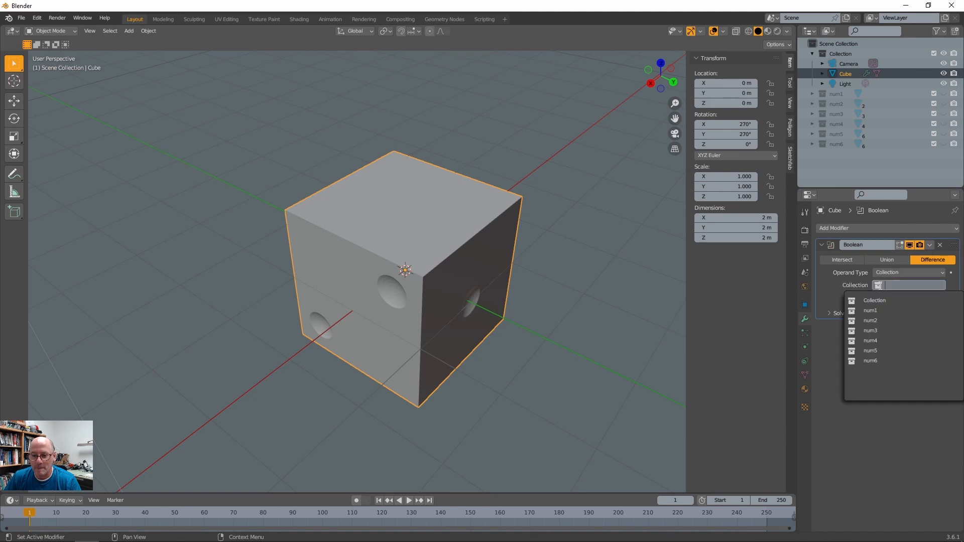
click(870, 331)
mouse_move(510, 354)
middle_down()
mouse_move(487, 223)
mouse_move(502, 353)
middle_up()
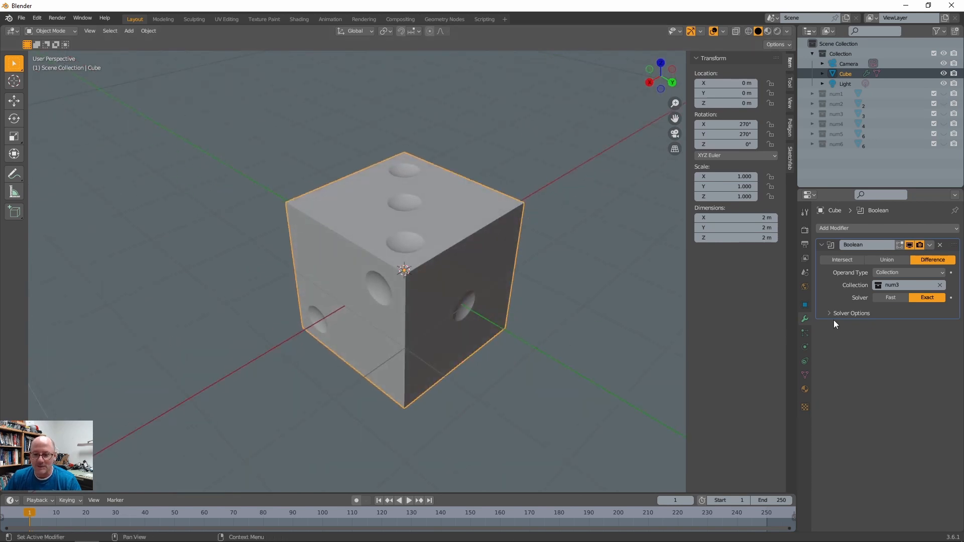
click(930, 244)
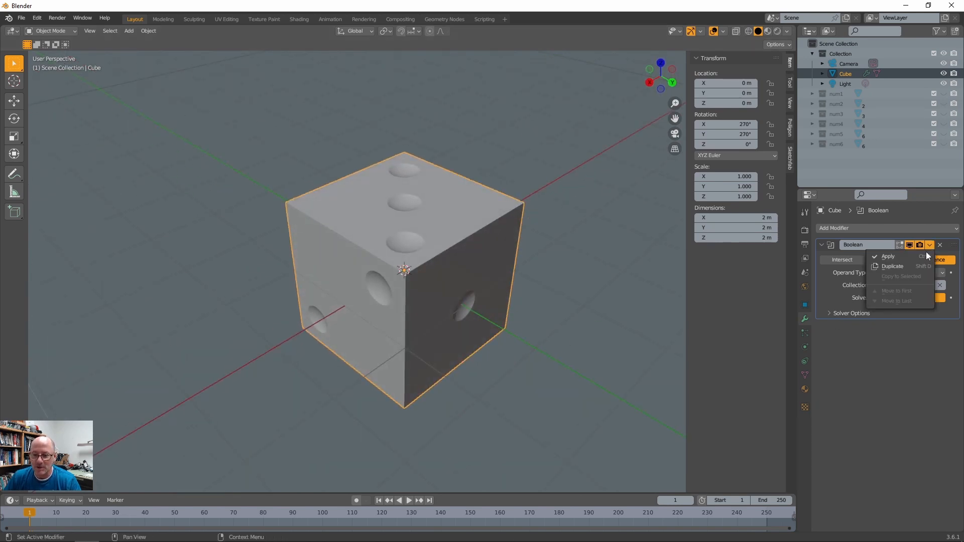
click(885, 257)
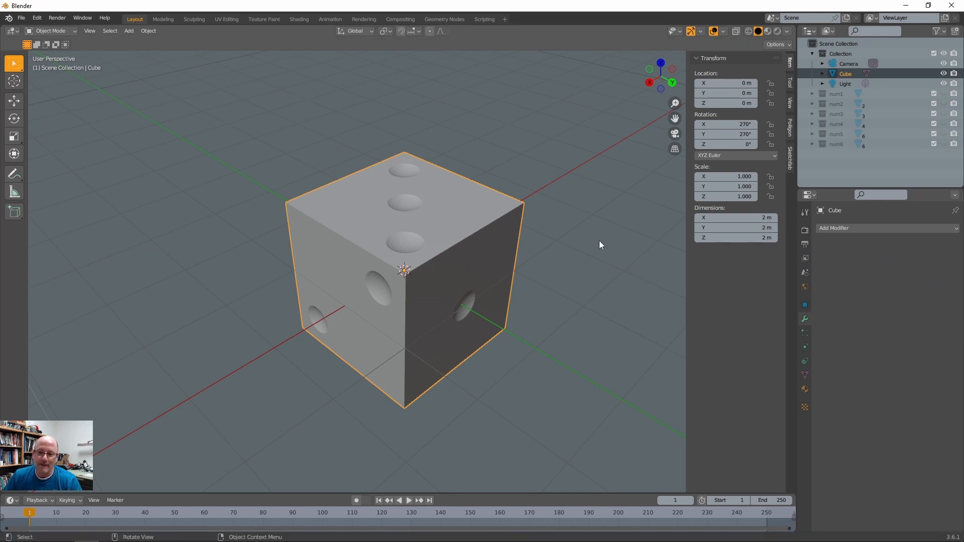
- In Edit Mode with edge selection, select one outer edge of the cube and extend the selection to all edges of similar length
middle_drag(408, 291, 403, 265)
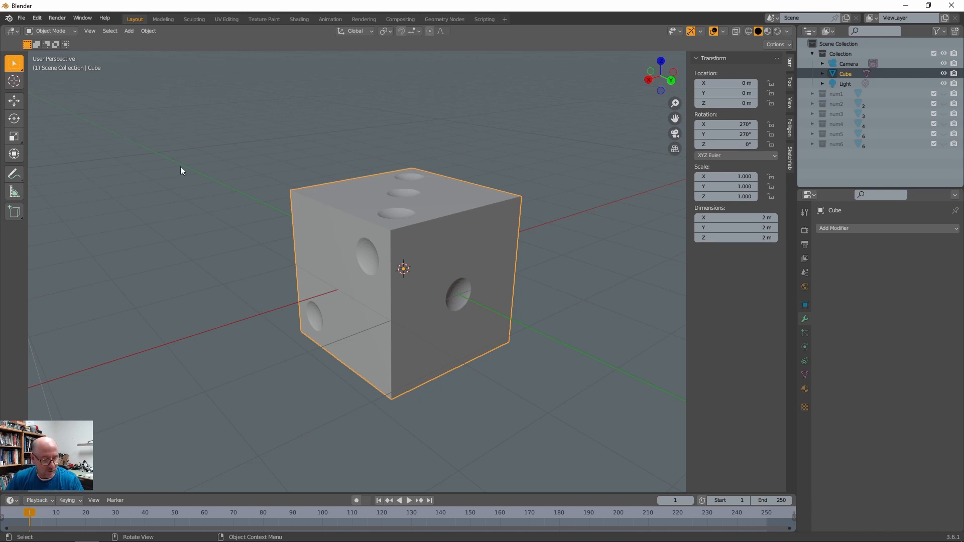
key(Tab)
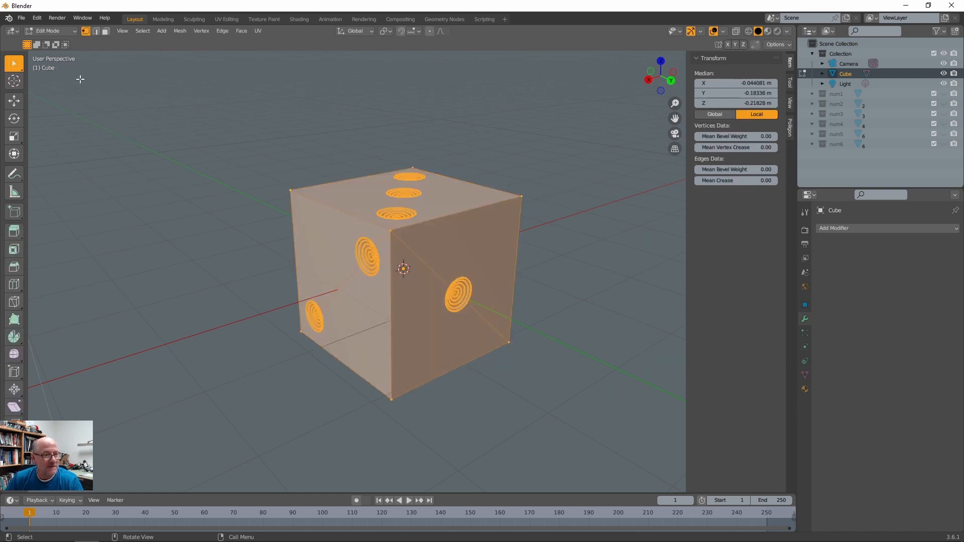
click(96, 31)
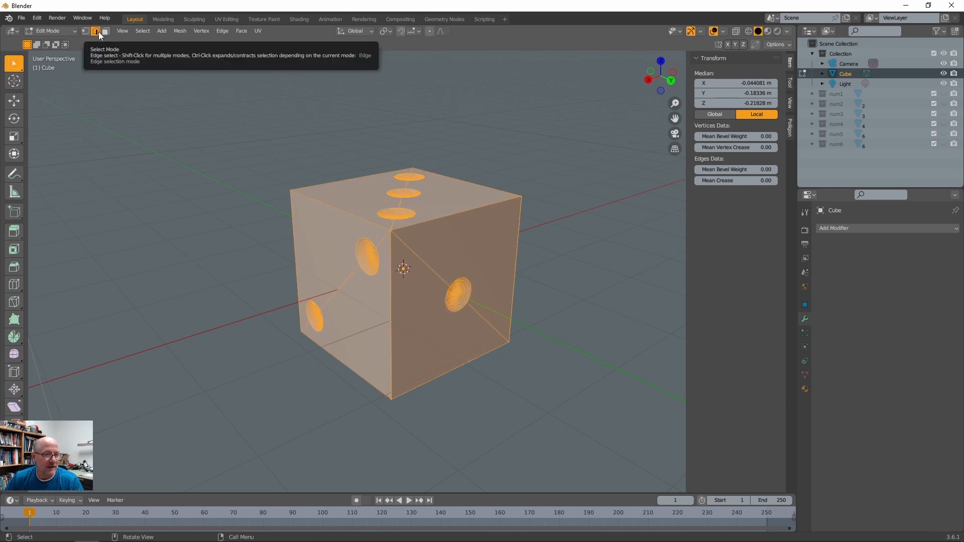
click(247, 216)
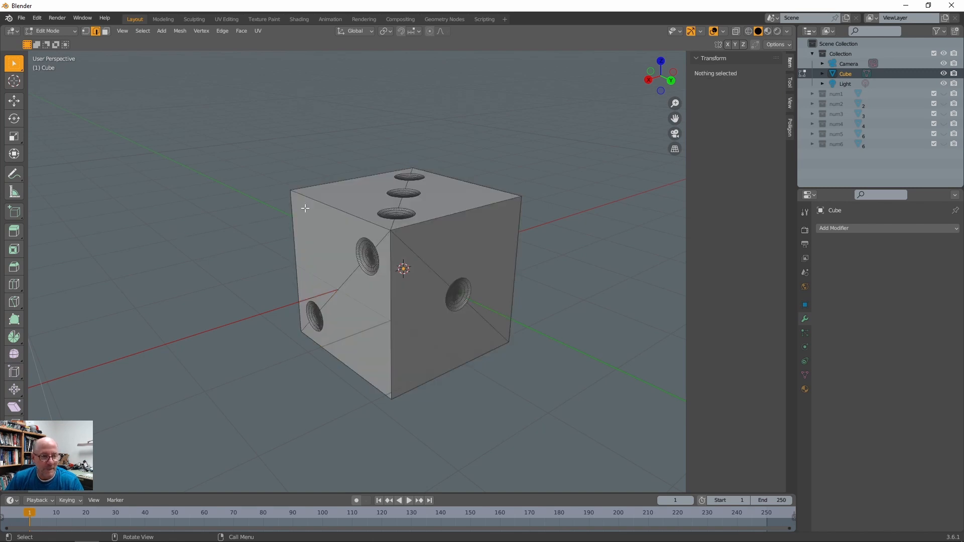
click(317, 202)
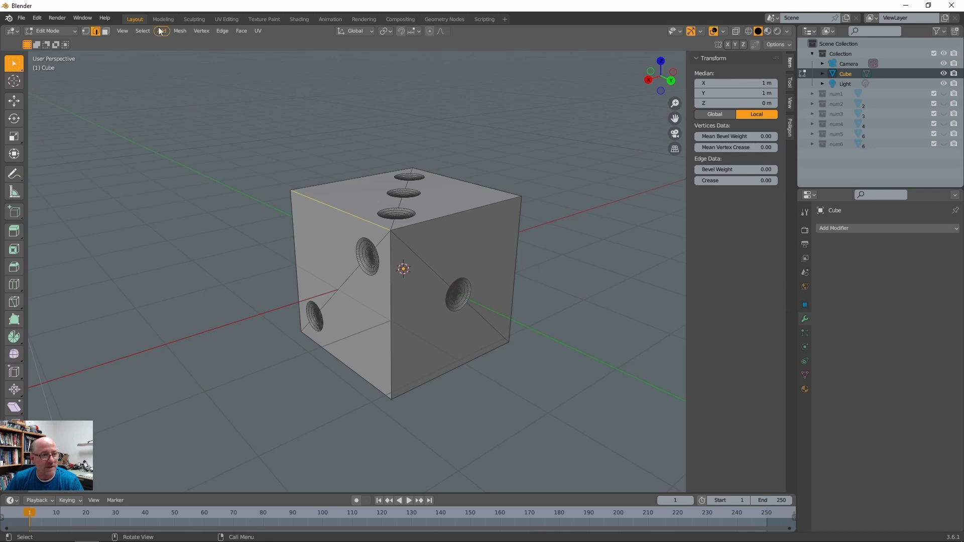
click(143, 31)
key(Escape)
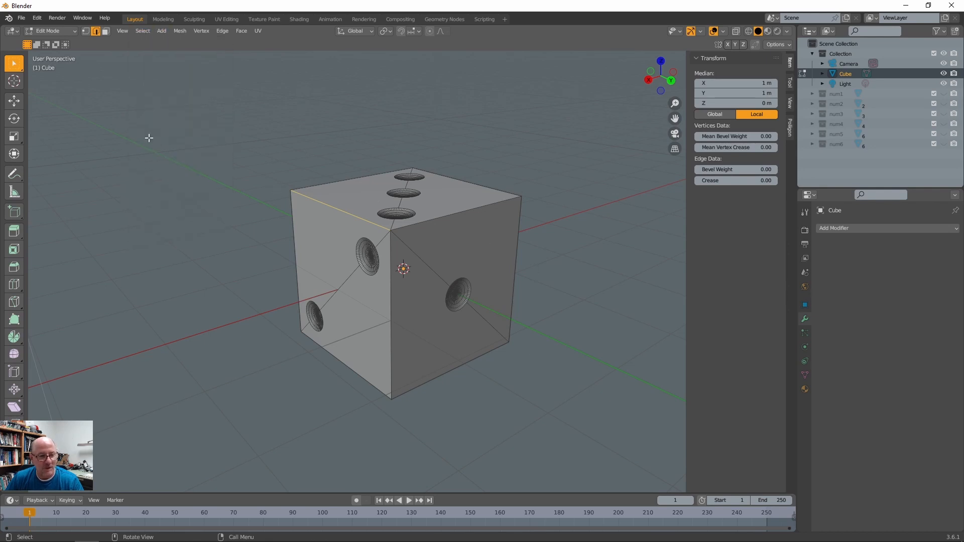
click(143, 31)
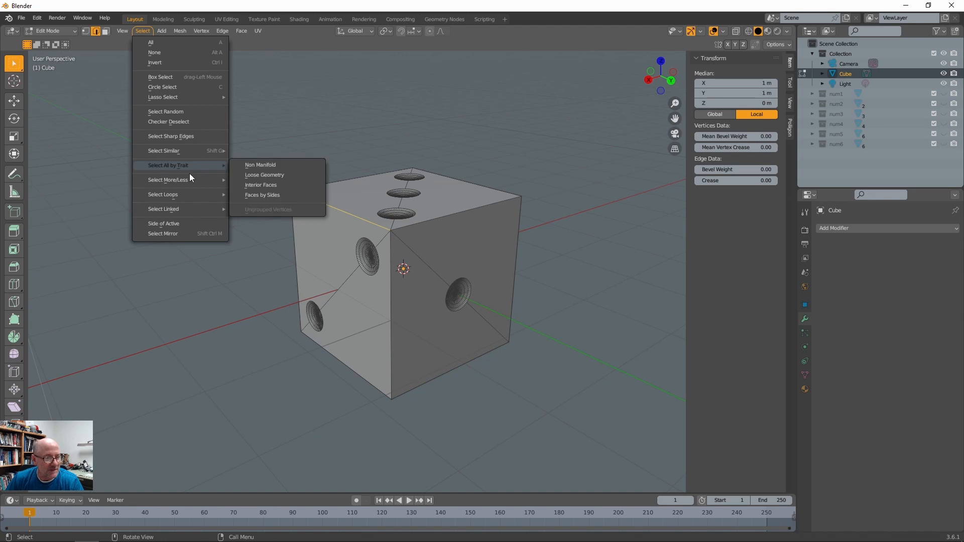
mouse_move(182, 151)
click(249, 151)
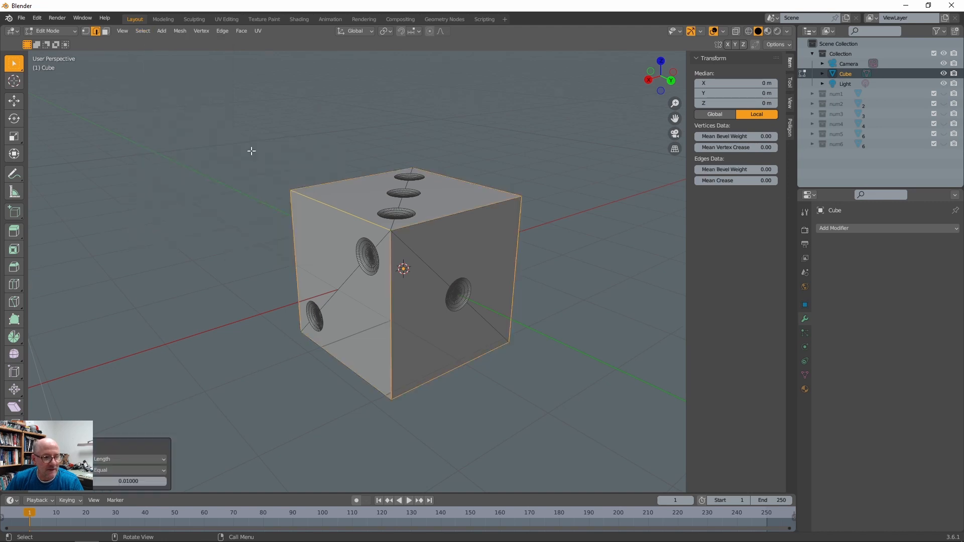
middle_drag(333, 226, 492, 355)
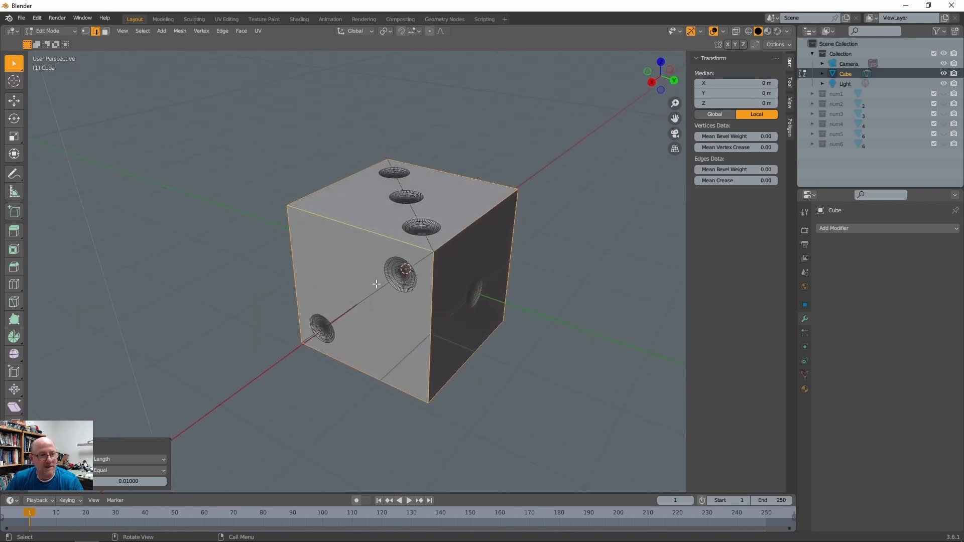
- Bevel the selected outer edges of the cube with a width of about 0.126 m
click(13, 268)
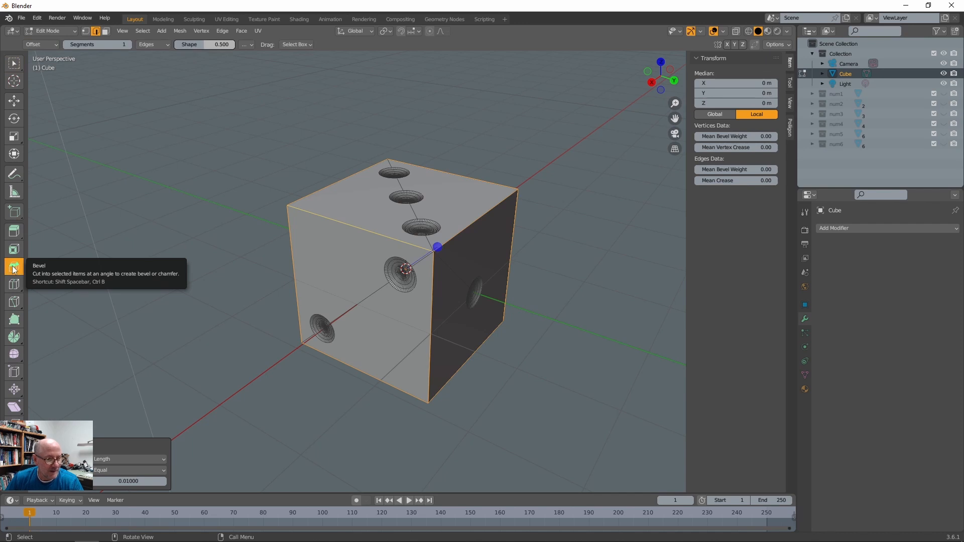
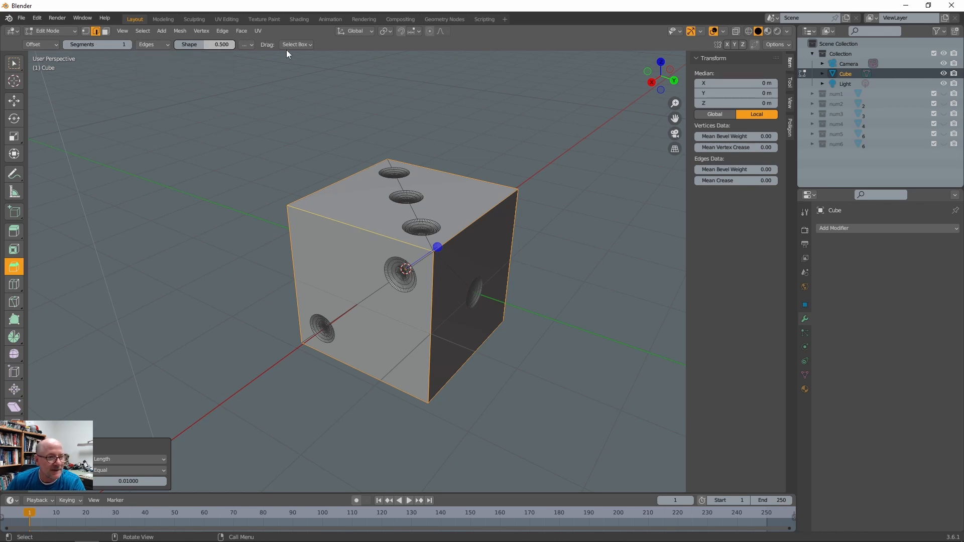
click(249, 45)
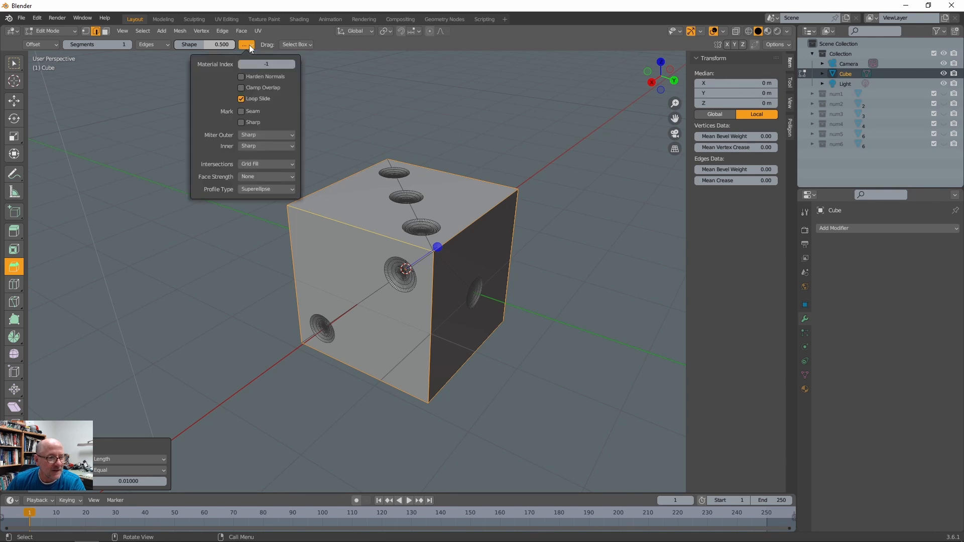
click(243, 44)
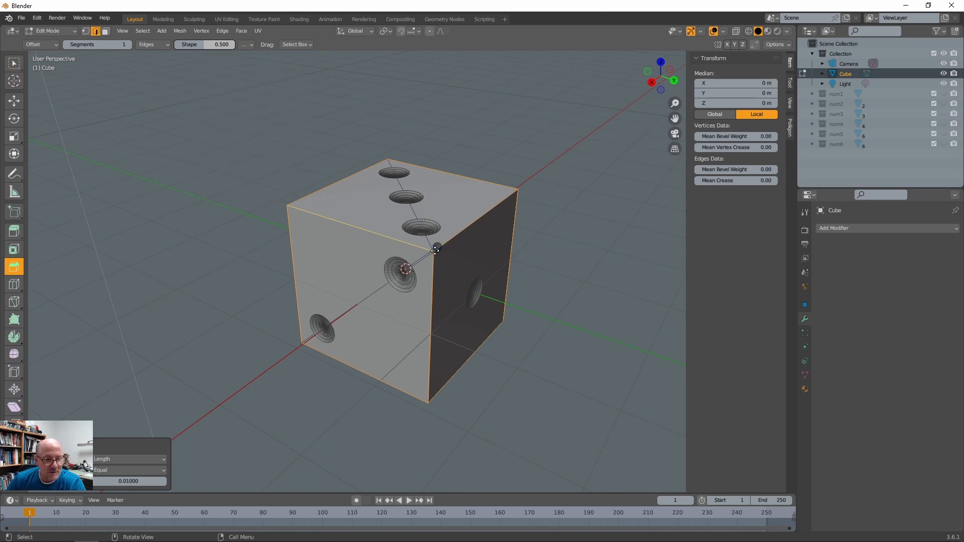
drag(435, 249, 404, 223)
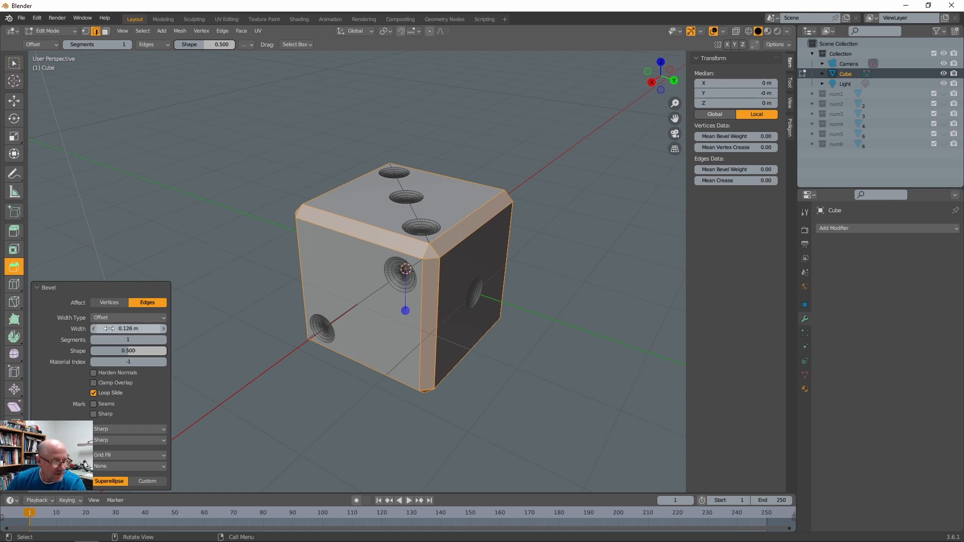
drag(109, 329, 109, 329)
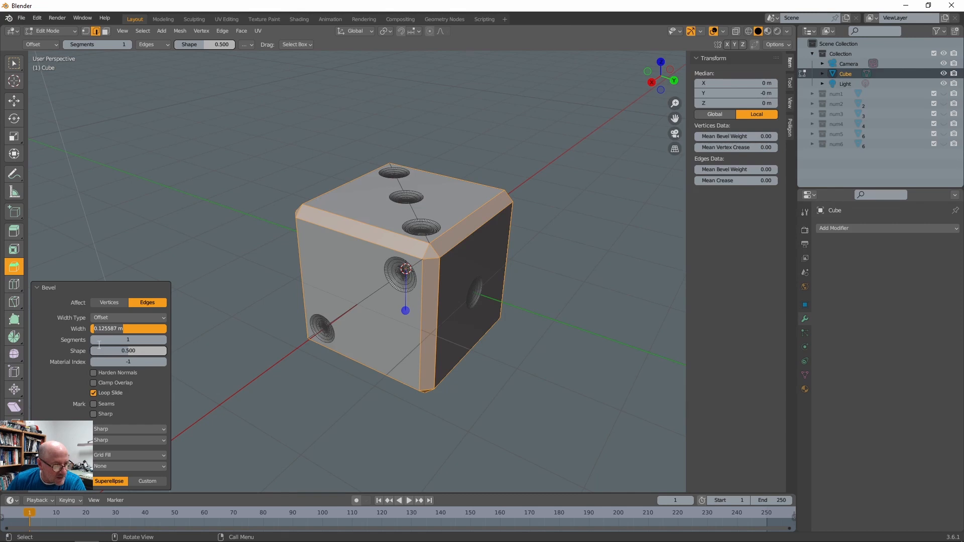
key(Return)
- Set the edge bevel's segments to 12 and return the cube to Object Mode
drag(119, 342, 127, 342)
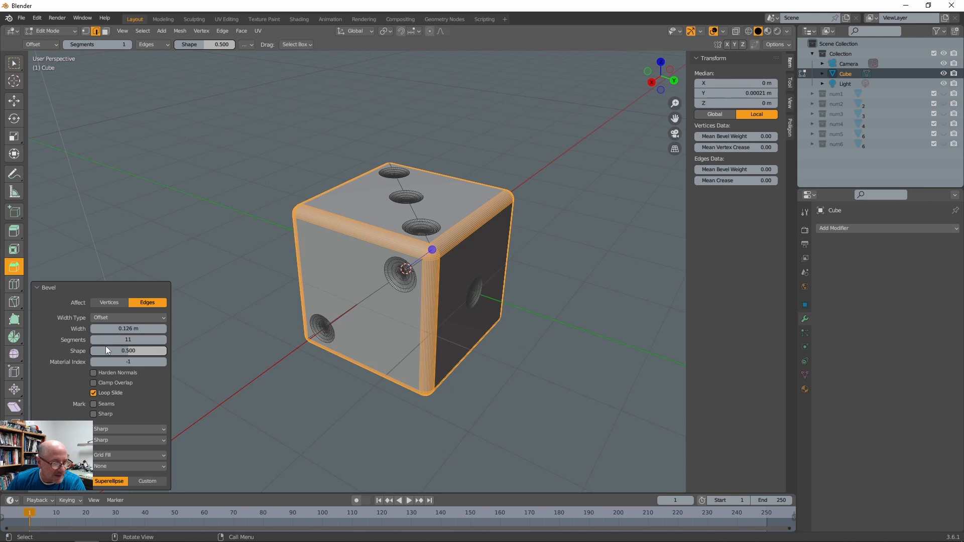
click(99, 339)
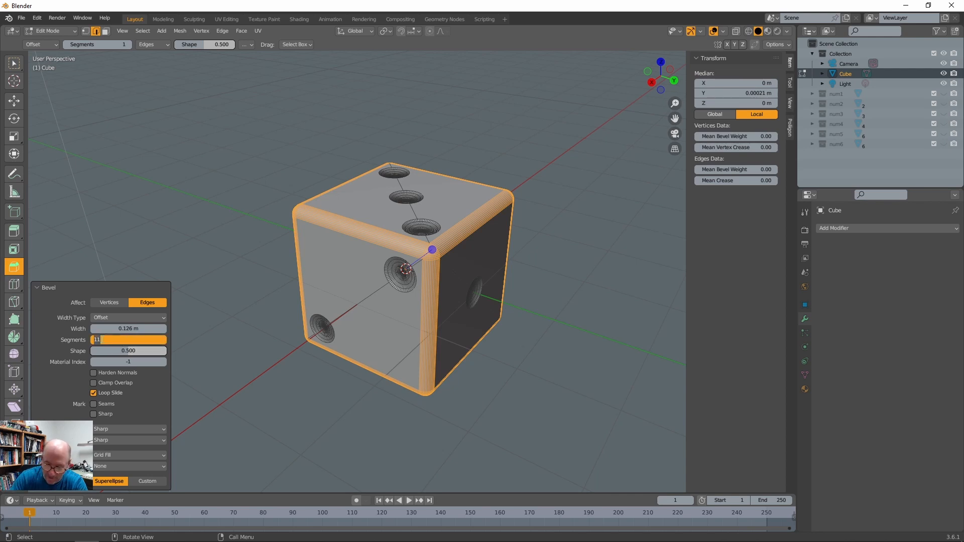
text(1)
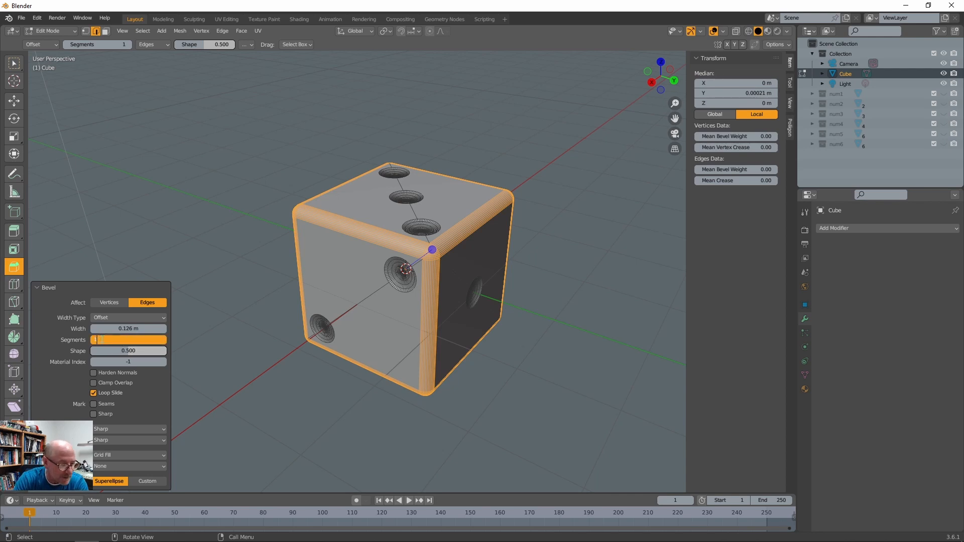
key(Return)
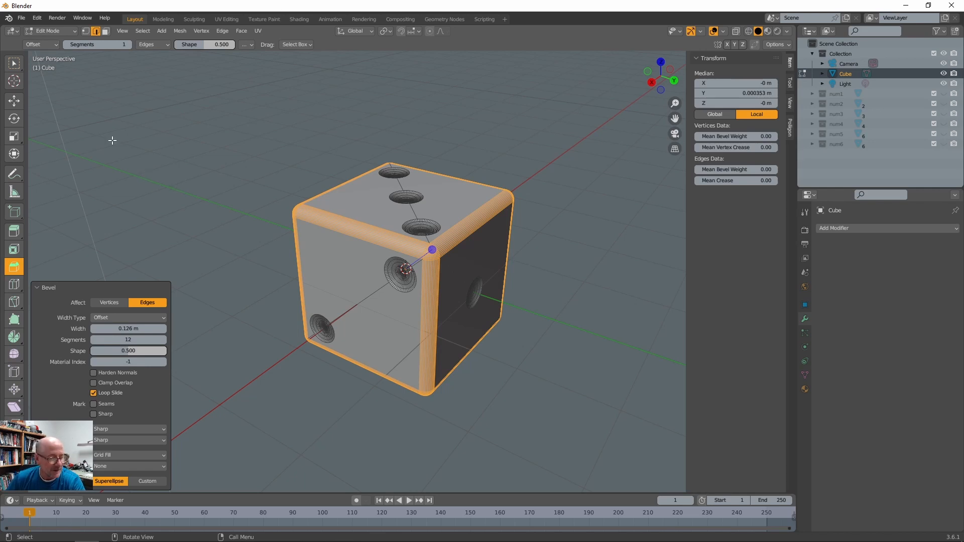
key(Tab)
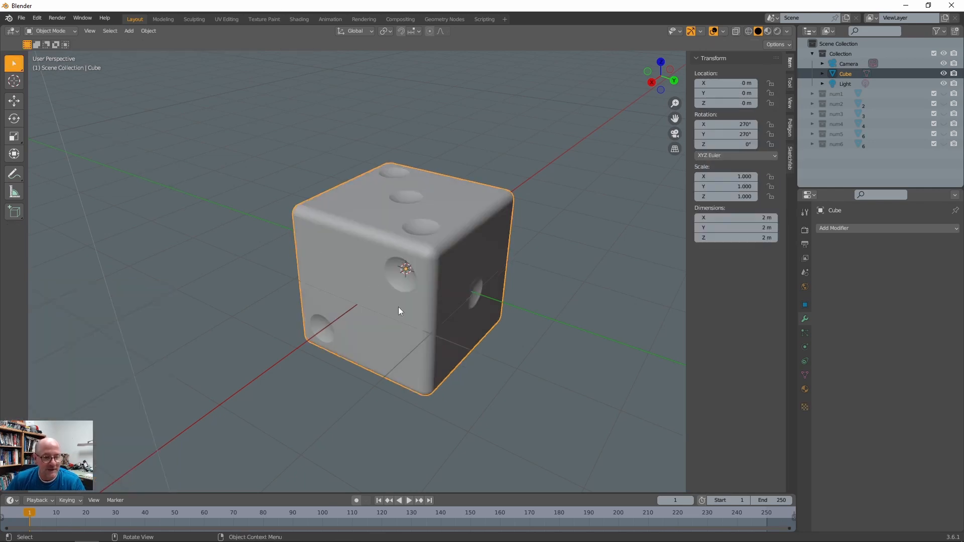
mouse_move(398, 311)
middle_down()
mouse_move(363, 257)
mouse_move(402, 168)
mouse_move(417, 291)
mouse_move(393, 314)
mouse_move(387, 307)
middle_up()
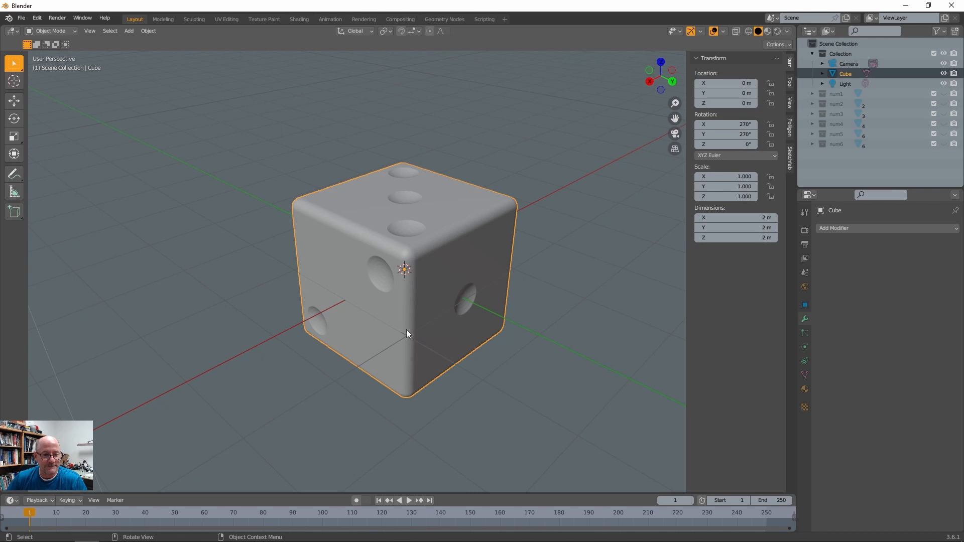
- Show the cube in wireframe shading and switch to face selection in Edit Mode
click(747, 32)
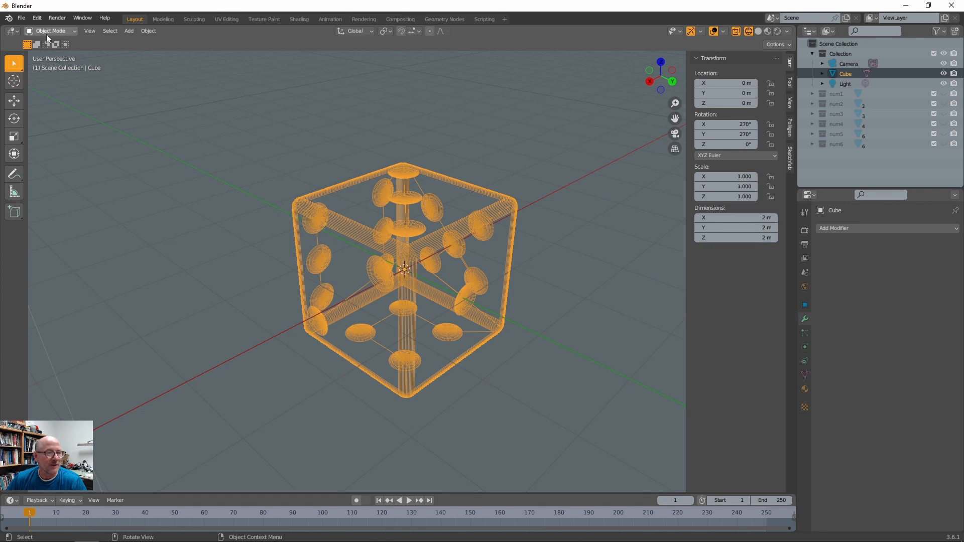
key(Tab)
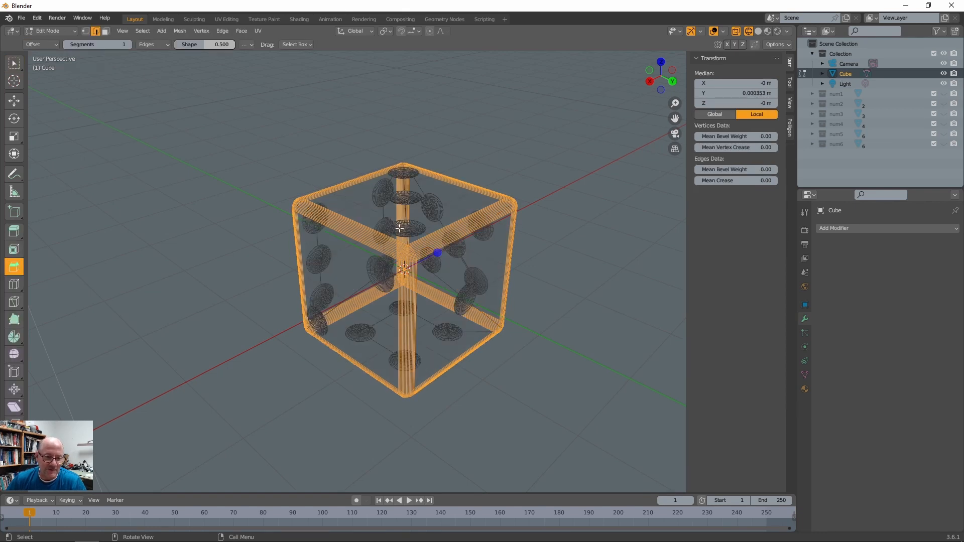
middle_drag(399, 228, 402, 260)
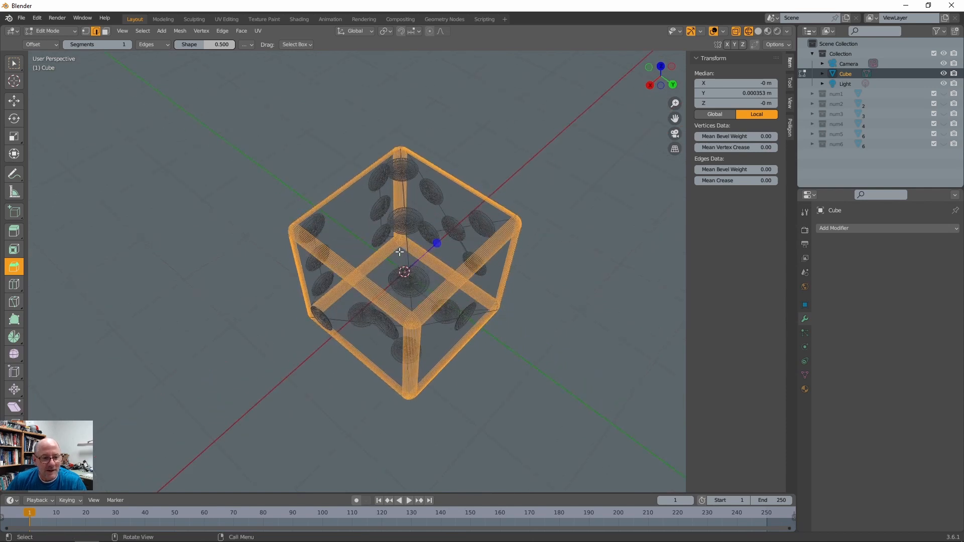
scroll(399, 251, up, 4)
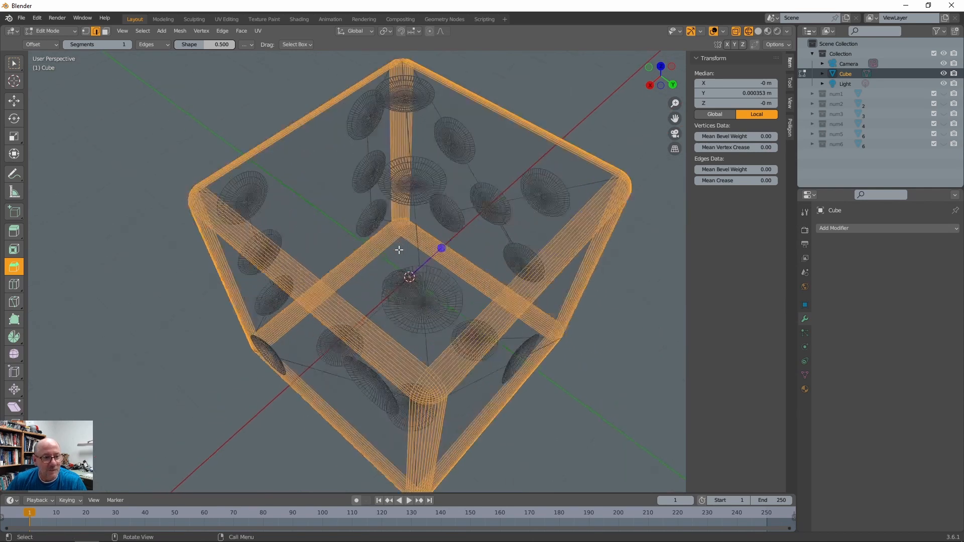
click(106, 32)
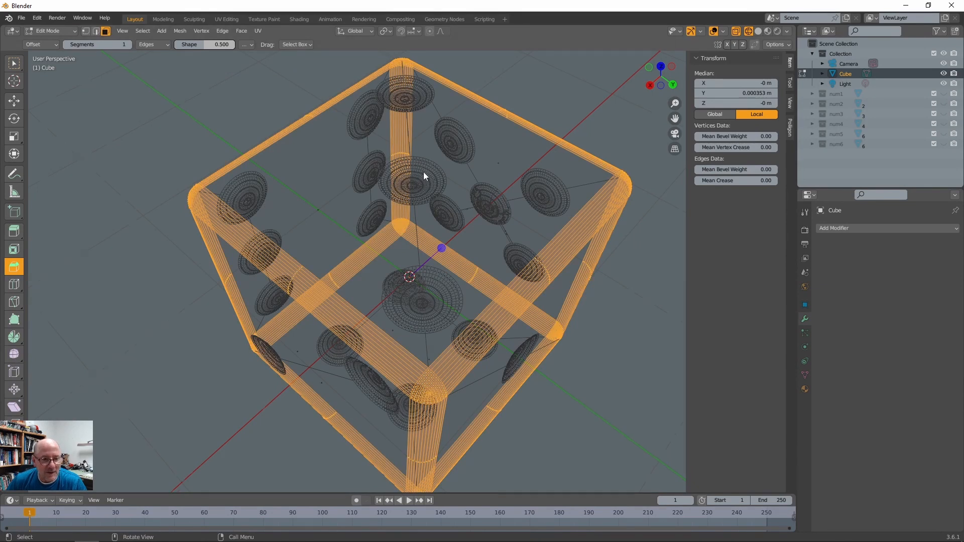
- Select one small face inside a pip and extend the selection to all faces of similar area
scroll(424, 175, up, 3)
middle_drag(385, 148, 401, 172)
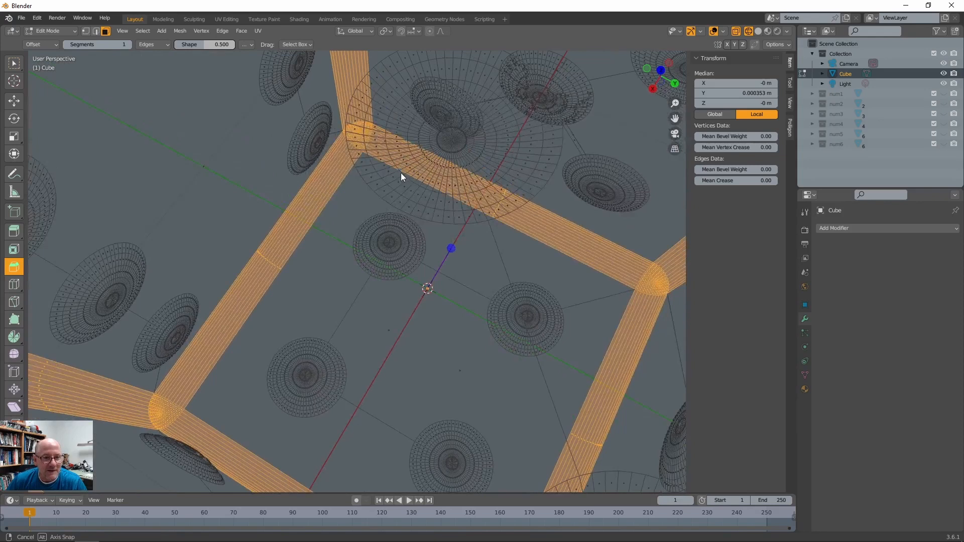
click(480, 67)
middle_drag(447, 255, 397, 230)
scroll(412, 178, down, 5)
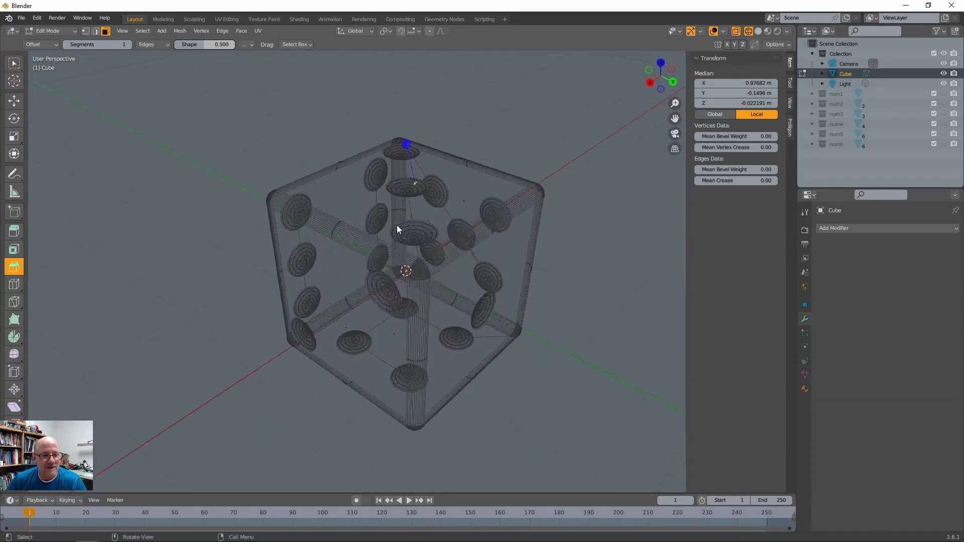
click(146, 31)
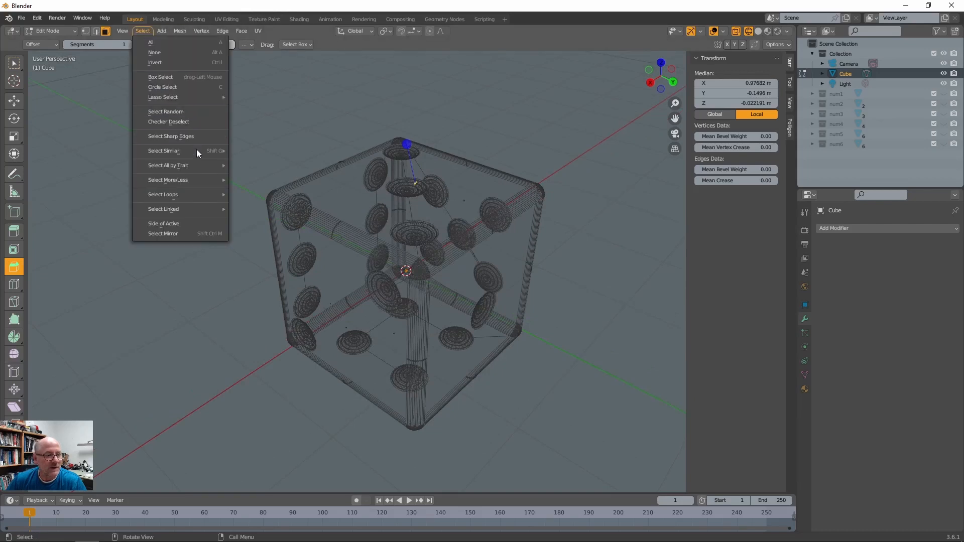
mouse_move(194, 155)
click(255, 161)
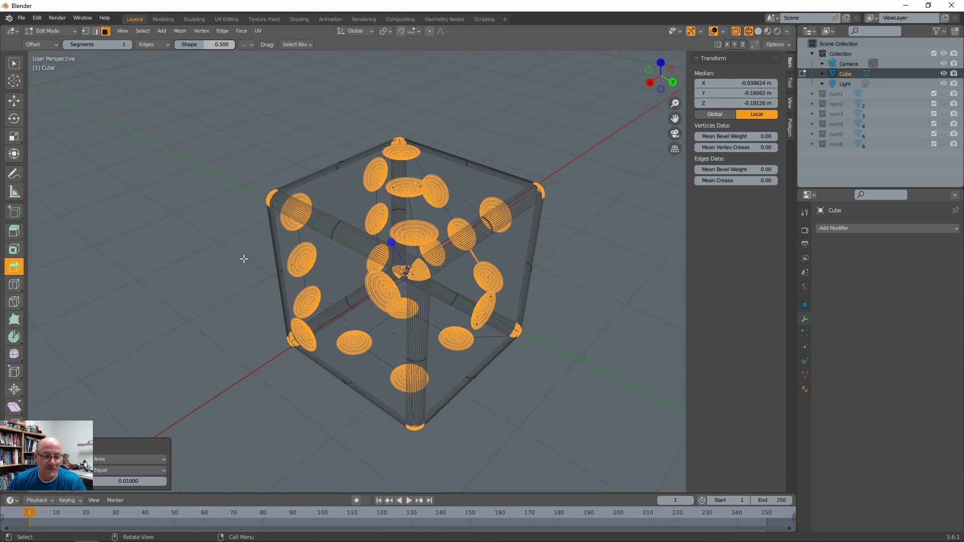
- Deselect the small faces on all eight rounded corners of the cube, leaving the pip faces selected
middle_drag(244, 259, 287, 207)
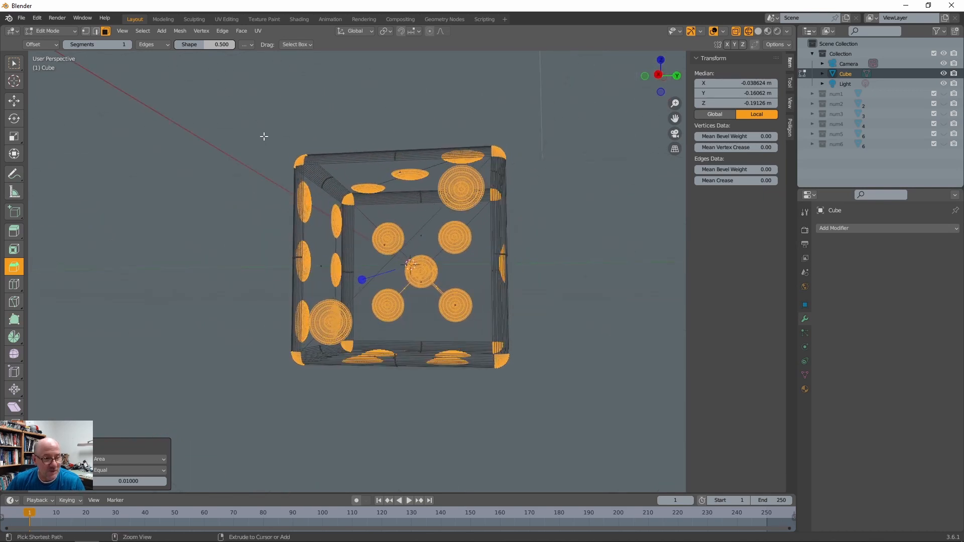
ctrl+drag(264, 136, 317, 177)
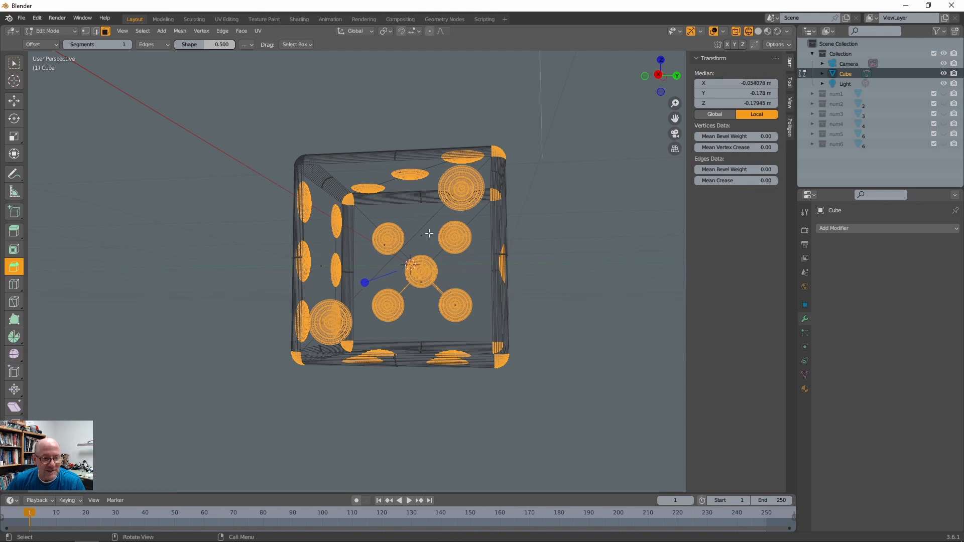
mouse_move(270, 377)
middle_down()
mouse_move(256, 390)
mouse_move(267, 360)
mouse_move(285, 381)
mouse_move(274, 371)
middle_up()
drag(268, 351, 310, 384)
middle_drag(489, 399, 519, 384)
ctrl+drag(544, 353, 504, 392)
middle_drag(495, 361, 425, 358)
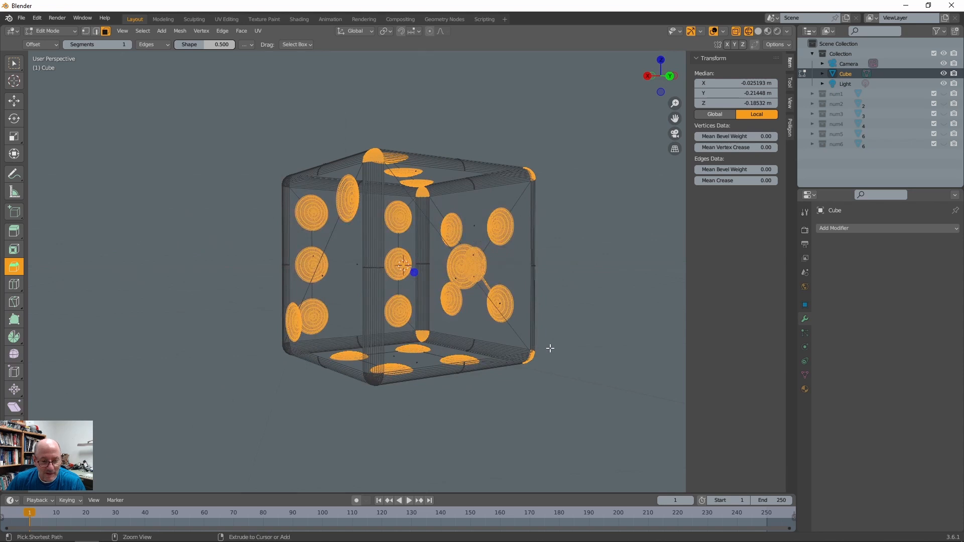
ctrl+drag(548, 348, 525, 385)
middle_drag(534, 389, 431, 375)
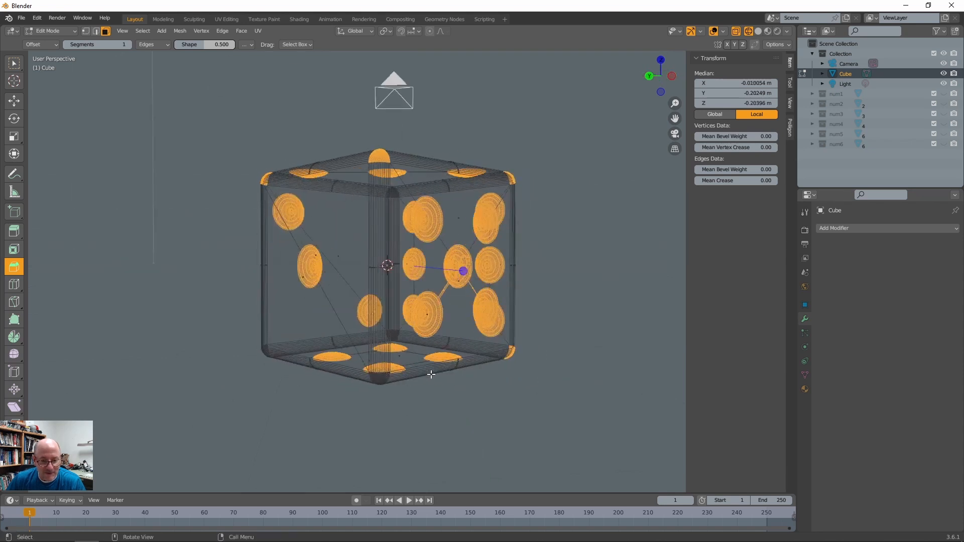
ctrl+drag(524, 343, 501, 372)
middle_drag(506, 374, 506, 384)
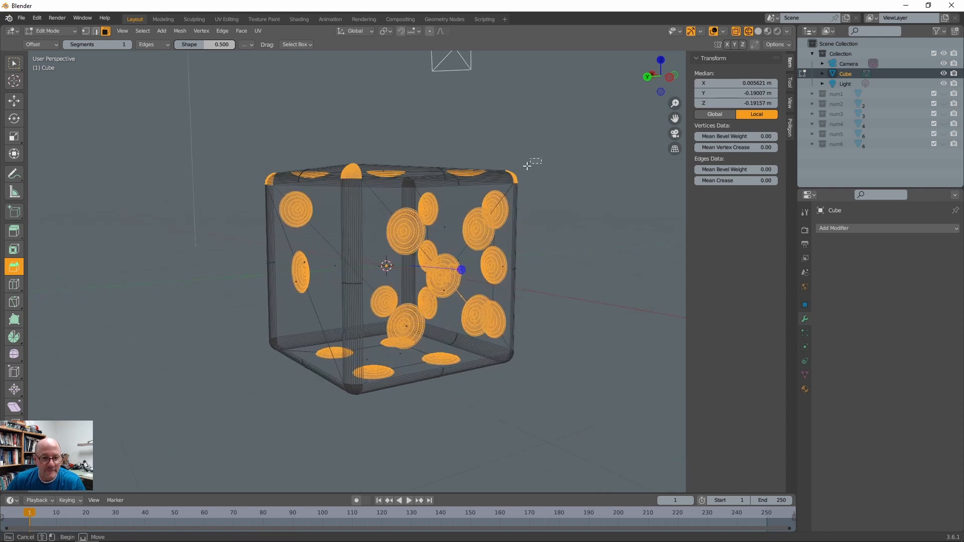
ctrl+drag(540, 158, 502, 197)
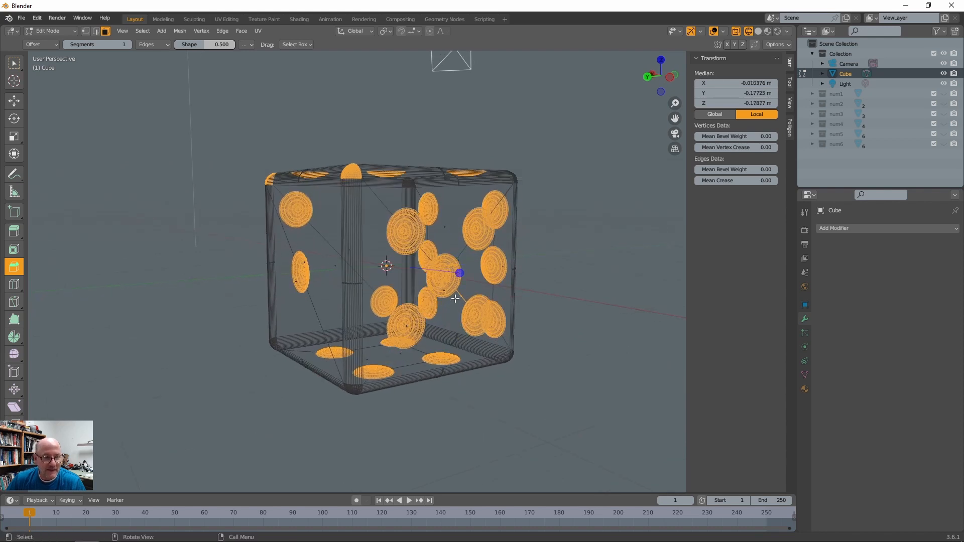
middle_drag(239, 231, 224, 175)
drag(228, 165, 264, 195)
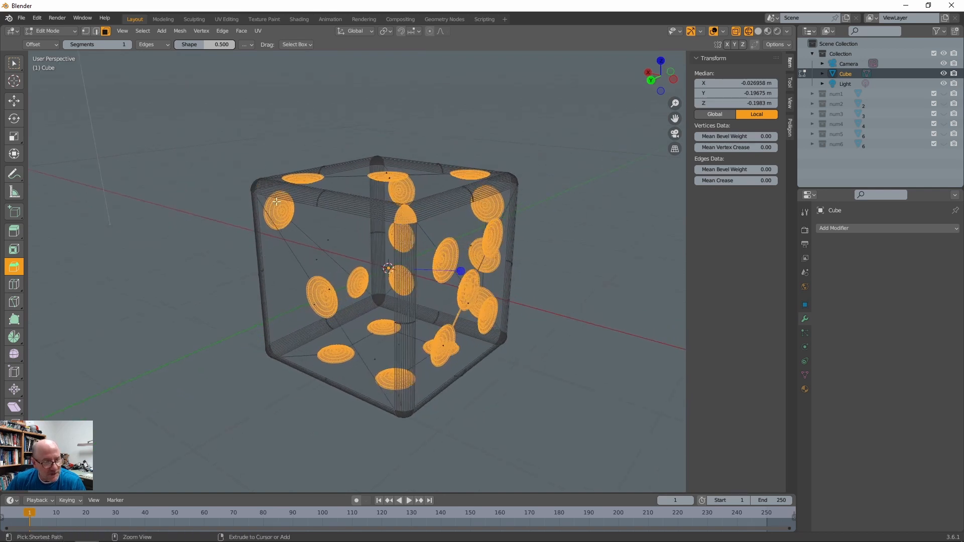
mouse_move(416, 285)
middle_down()
mouse_move(407, 271)
mouse_move(329, 258)
mouse_move(269, 302)
mouse_move(381, 272)
mouse_move(427, 273)
mouse_move(379, 285)
mouse_move(407, 287)
middle_up()
scroll(343, 285, down, 1)
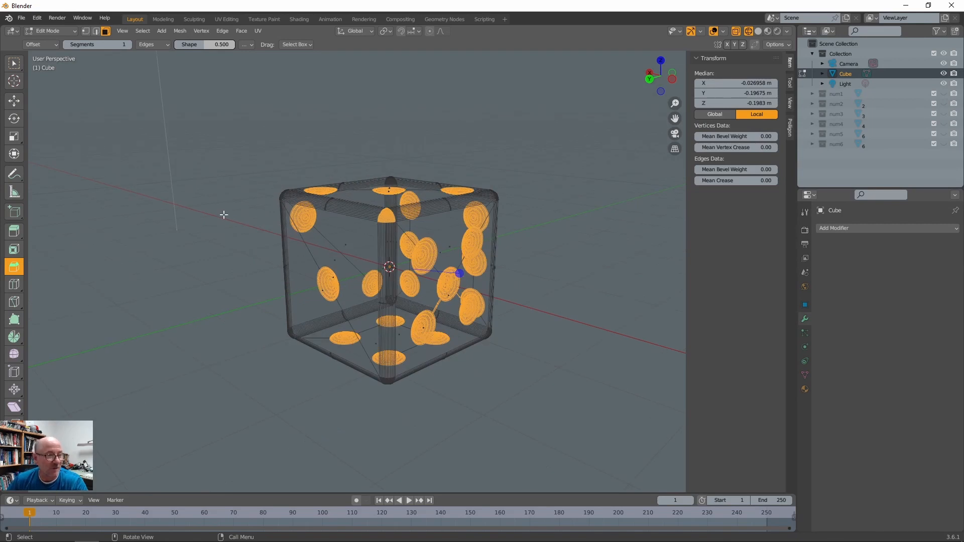
mouse_move(191, 205)
middle_down()
mouse_move(211, 209)
mouse_move(197, 262)
mouse_move(198, 230)
mouse_move(121, 209)
mouse_move(176, 208)
middle_up()
ctrl+drag(239, 192, 305, 225)
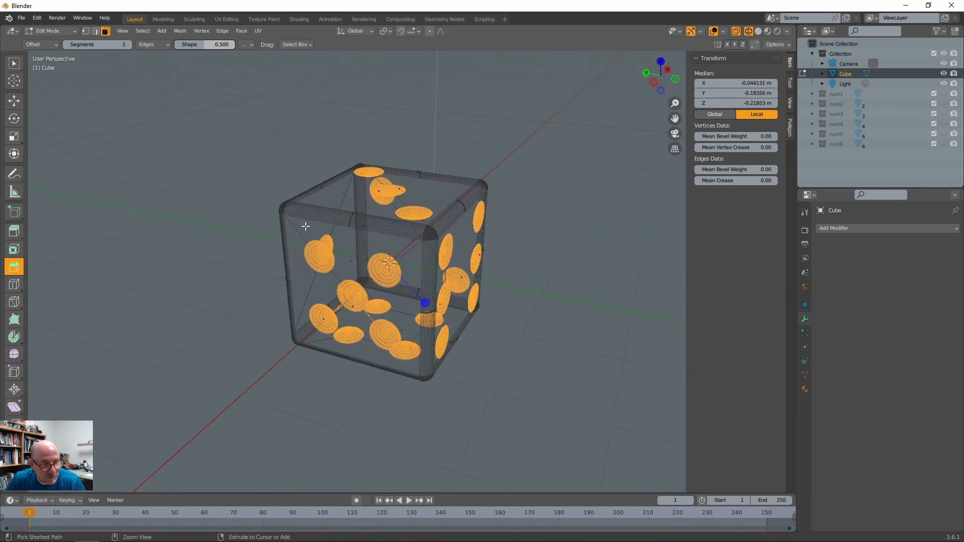
- Deselect the stray narrow faces running between the pips on the five-pip side
middle_drag(228, 249, 360, 324)
scroll(362, 294, up, 5)
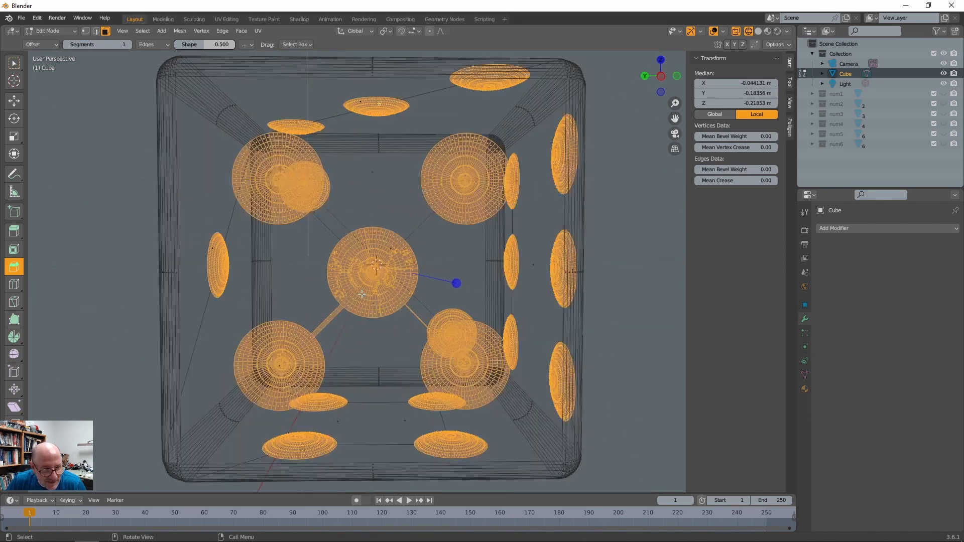
ctrl+click(334, 317)
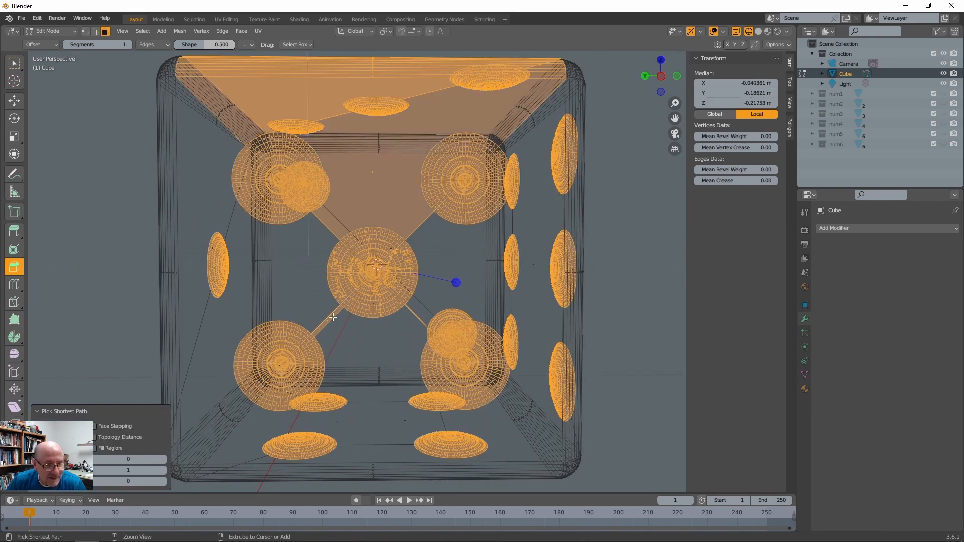
key(ctrl+z)
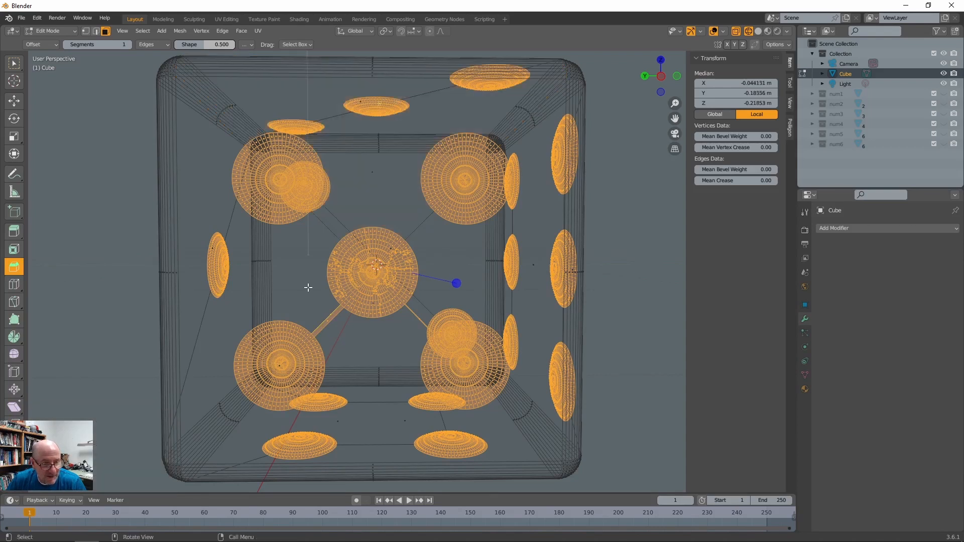
ctrl+click(324, 317)
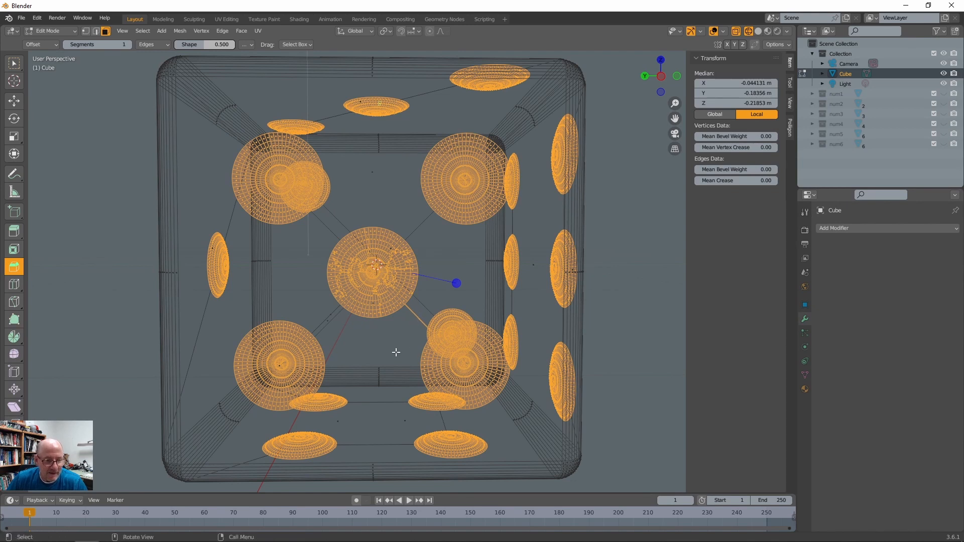
middle_drag(393, 351, 372, 344)
ctrl+click(345, 330)
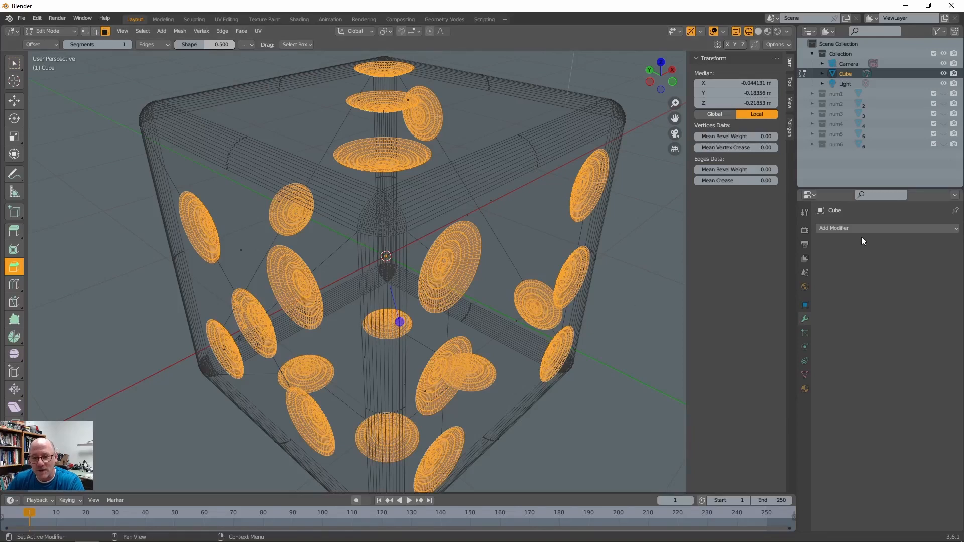
- Add a second material slot to the cube in its material settings
click(804, 388)
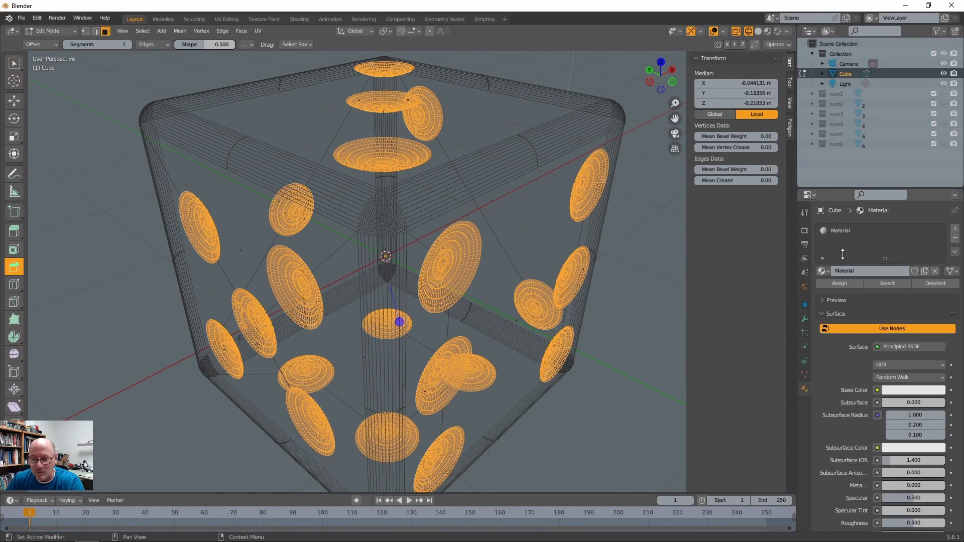
click(840, 231)
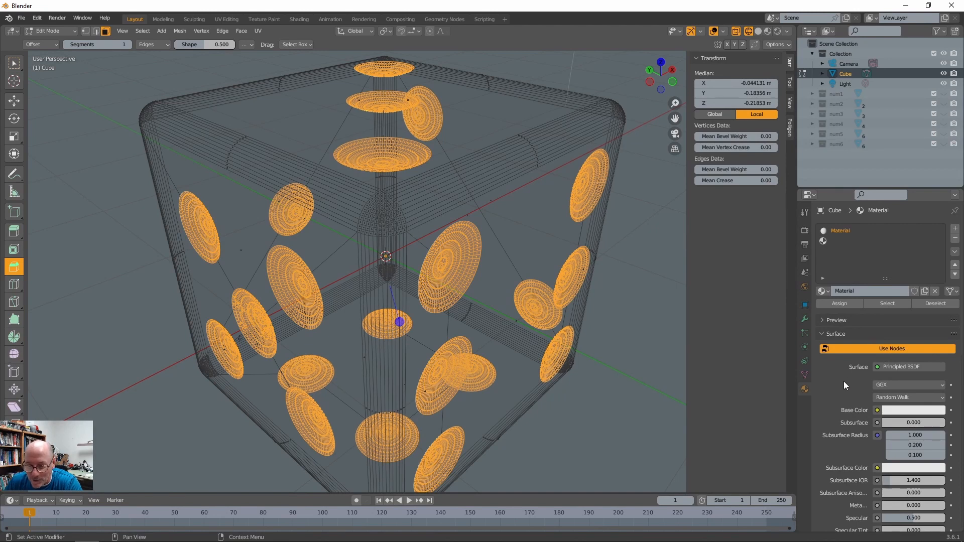
scroll(838, 380, down, 6)
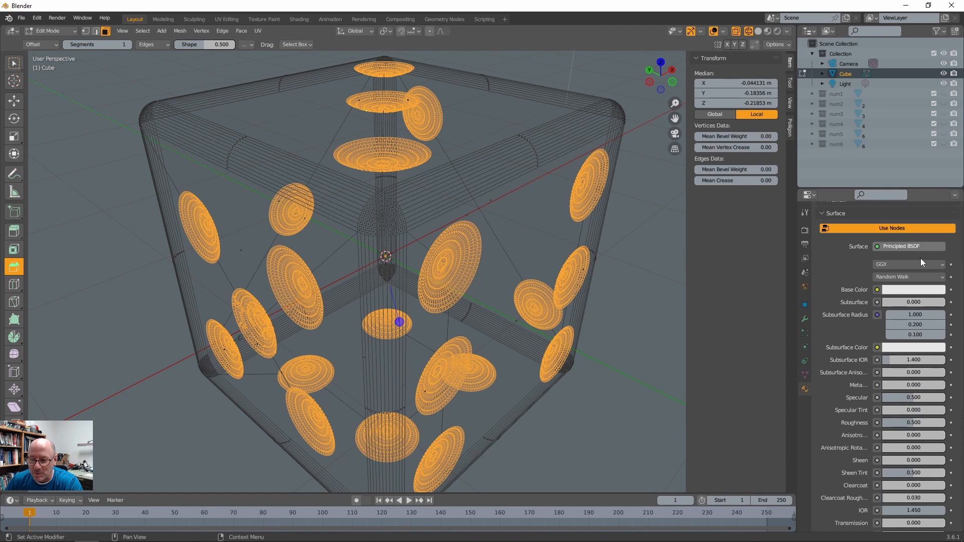
- Set the material's base color and subsurface color to black
click(896, 291)
drag(937, 186, 941, 219)
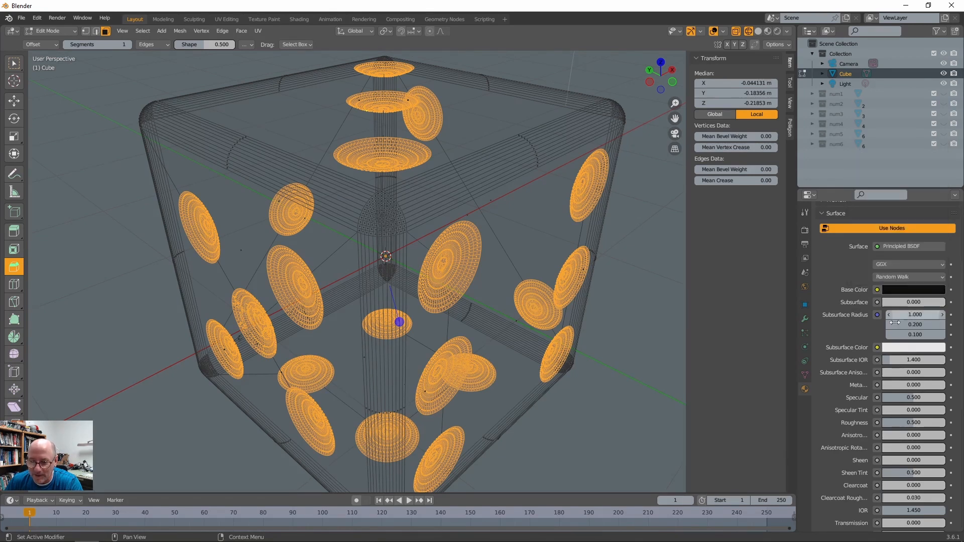
click(896, 348)
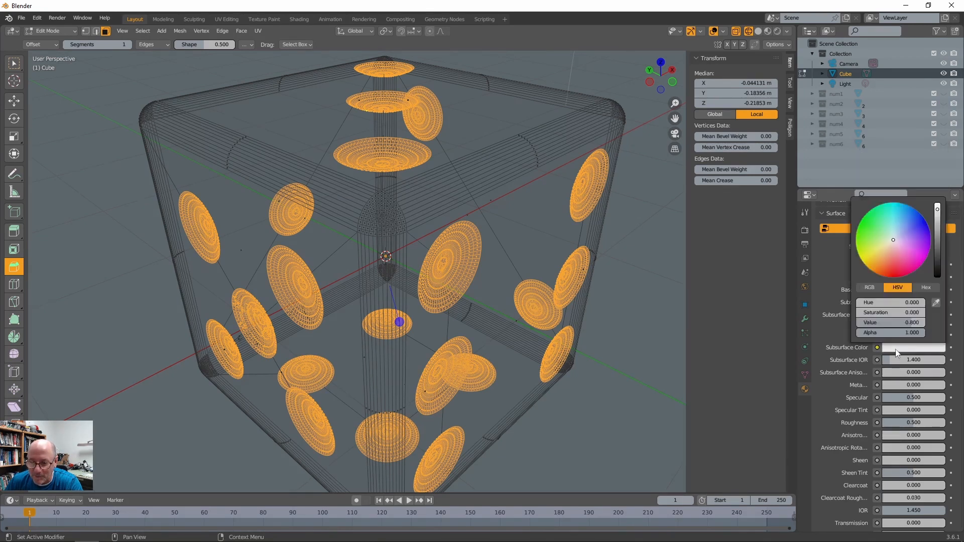
click(934, 303)
click(910, 290)
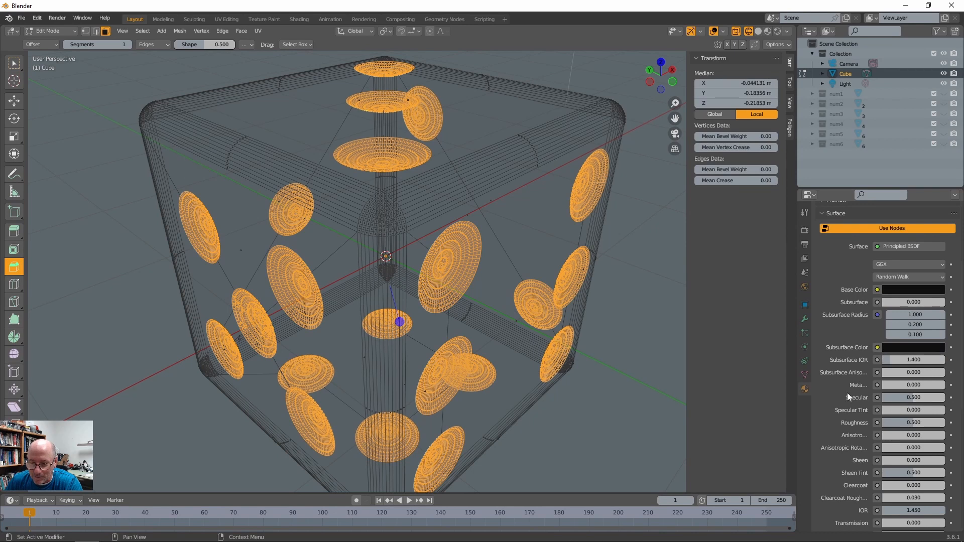
- Set the black material's specular to about 0.713 and its roughness to about 0.169
scroll(833, 336, down, 2)
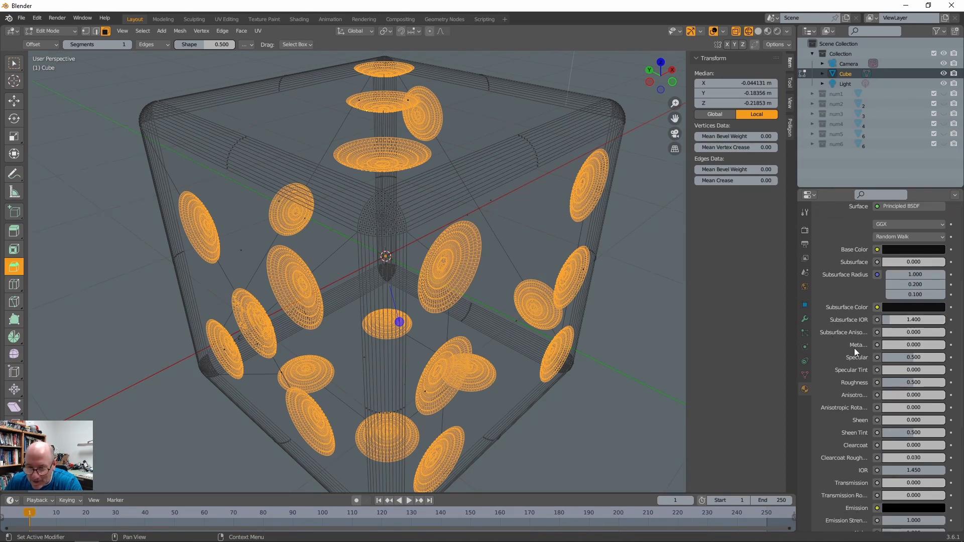
drag(912, 360, 893, 382)
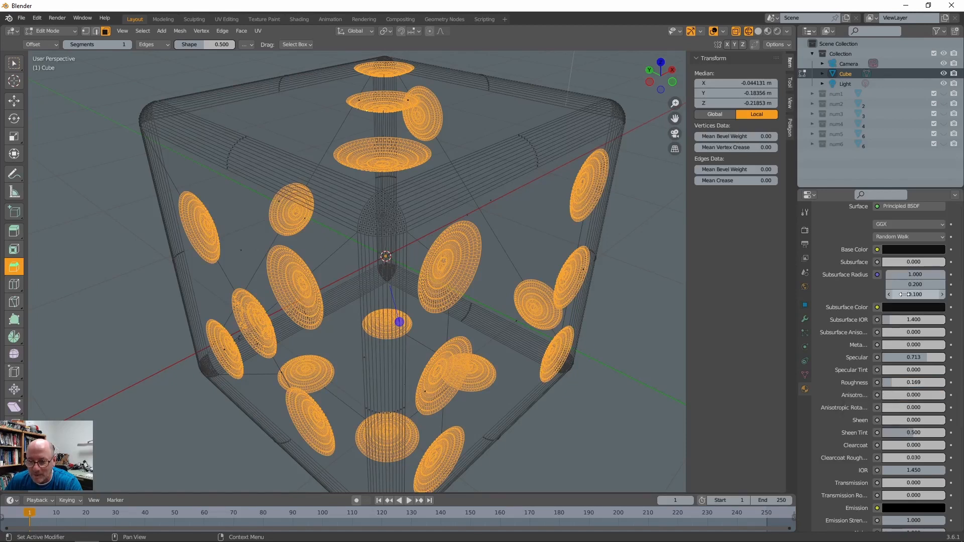
scroll(832, 285, up, 5)
scroll(836, 285, up, 3)
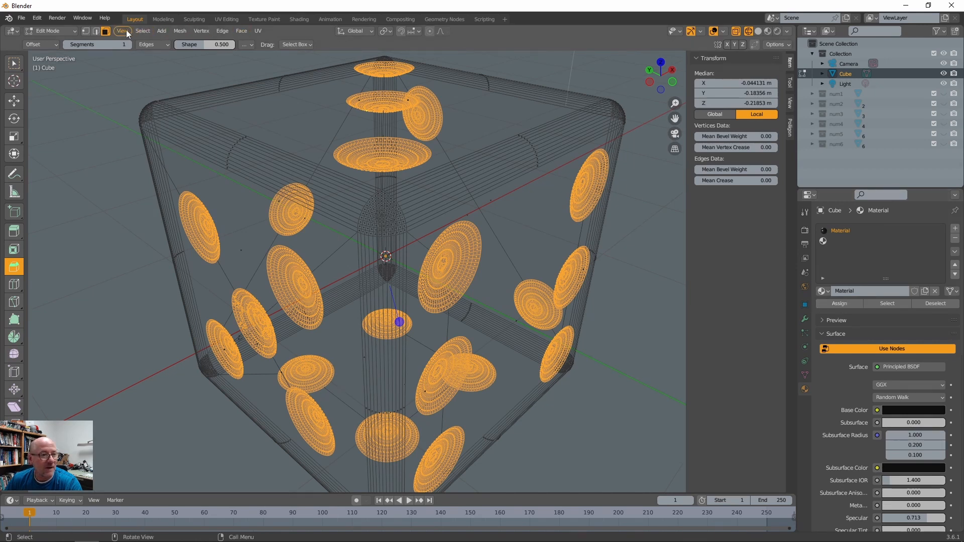
- Invert the face selection so the die's body is selected instead of the pips
click(141, 31)
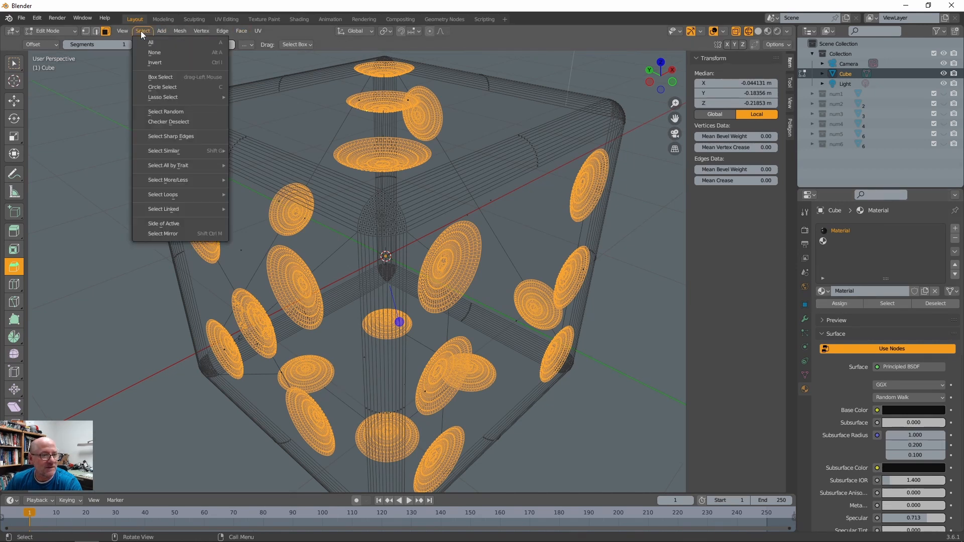
click(158, 62)
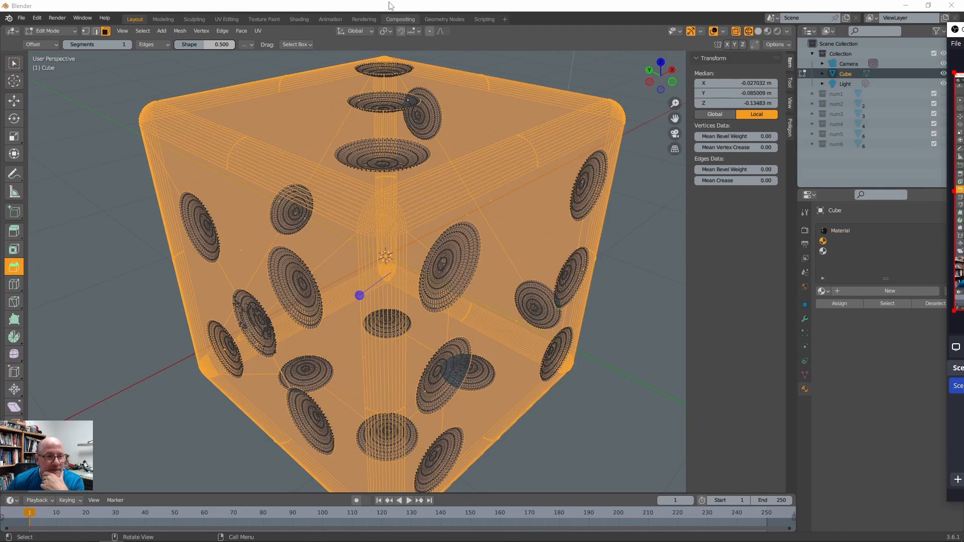
drag(404, 6, 420, 10)
double_click(276, 10)
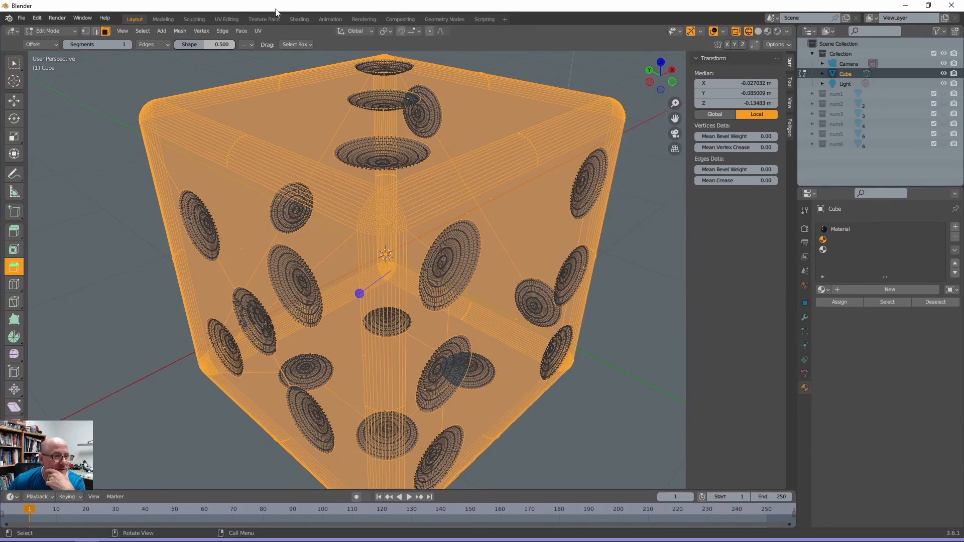
- Render a test image of the scene to check the die, and close the render window
click(55, 19)
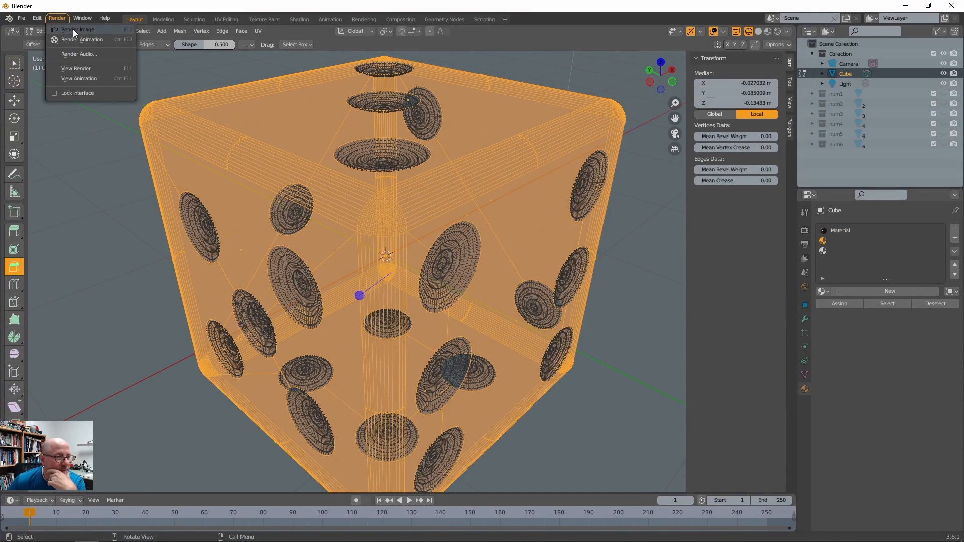
click(74, 29)
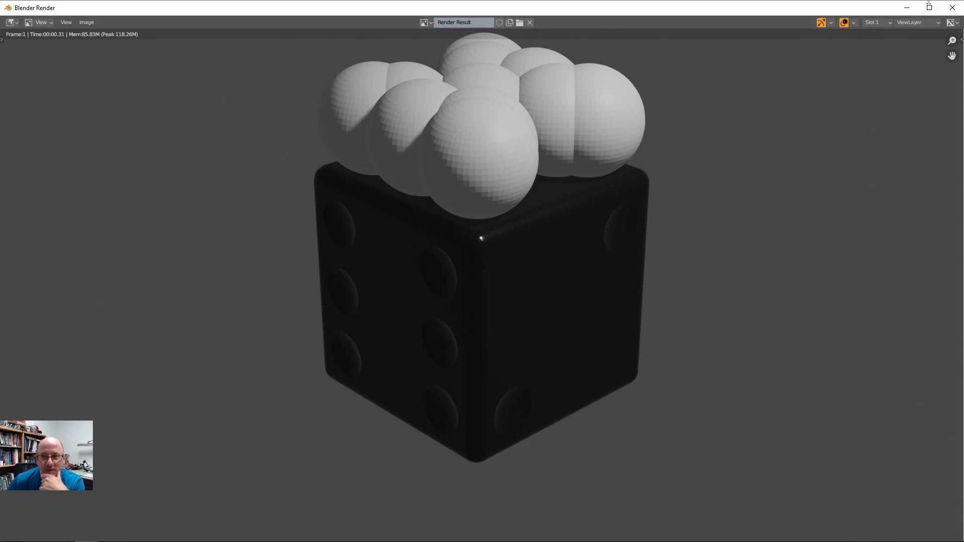
click(953, 8)
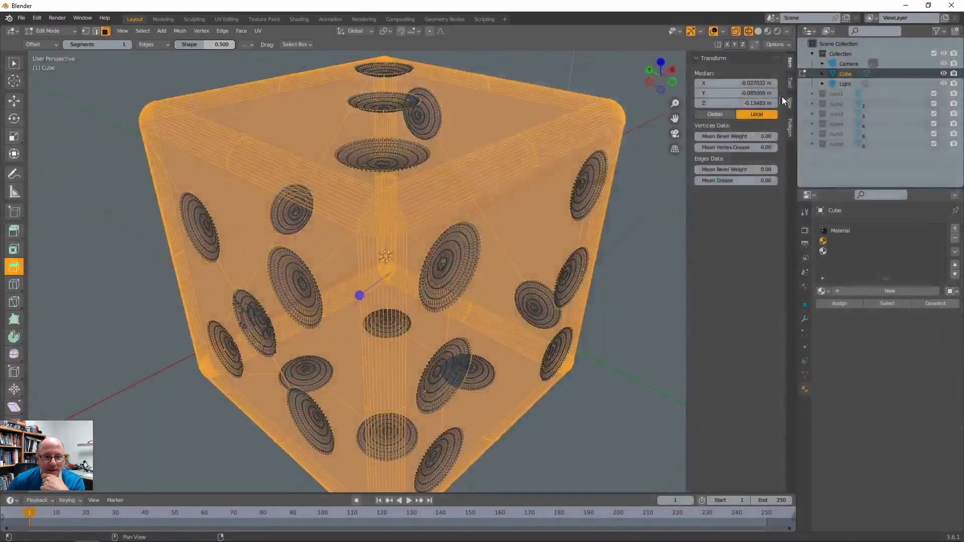
- Exclude the num1 to num6 cutter collections from rendering
click(954, 144)
click(954, 135)
click(954, 124)
click(954, 114)
click(954, 104)
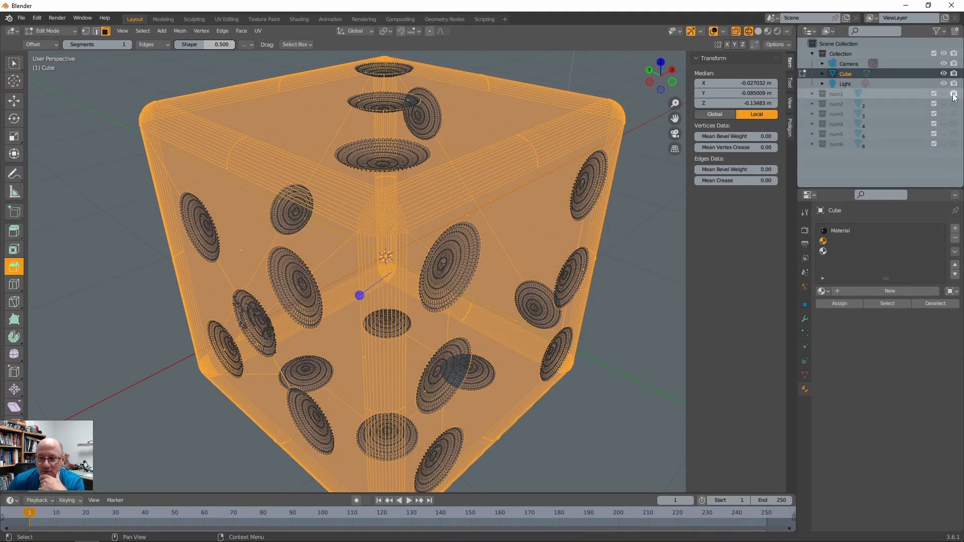
click(954, 94)
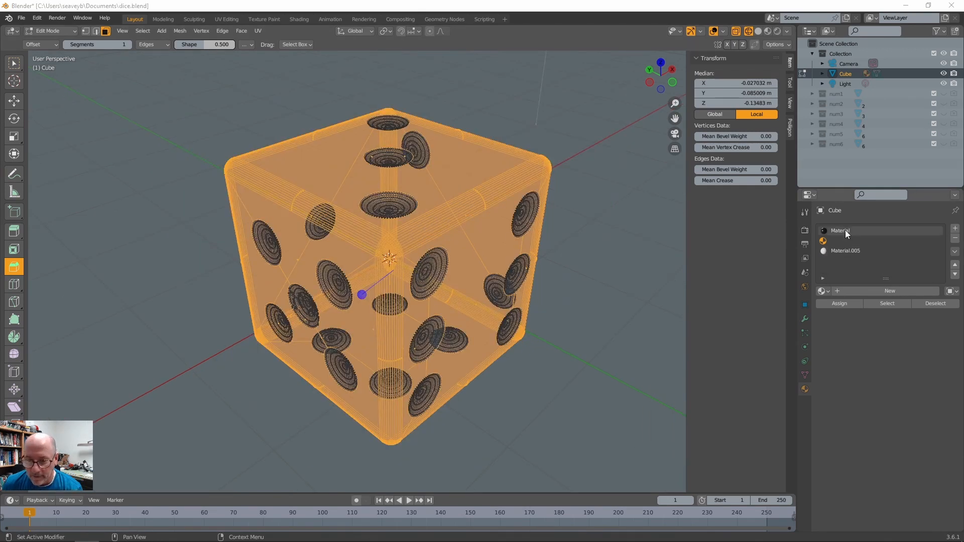
- Use the white Material.005 in the cube's third material slot and set its specular to about 0.807 and roughness to about 0.177
click(845, 230)
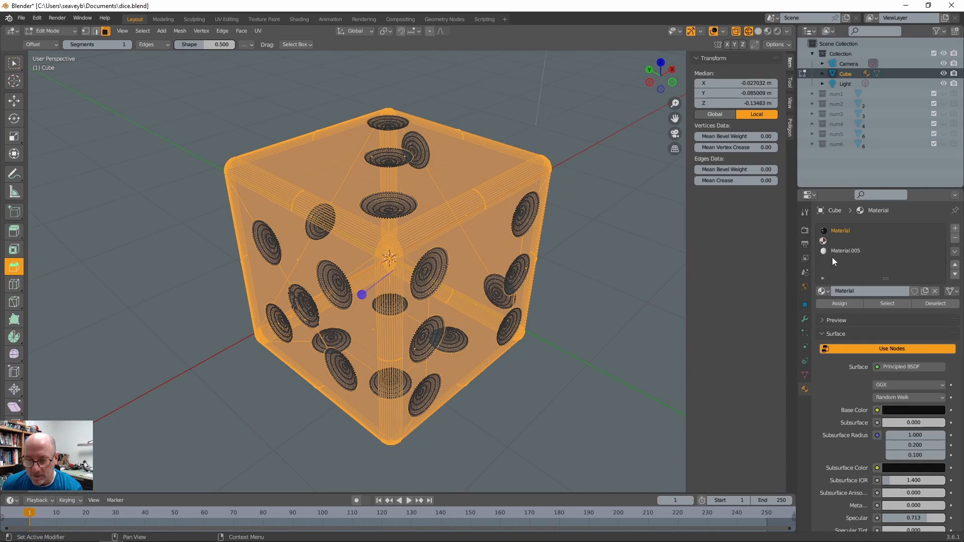
click(838, 251)
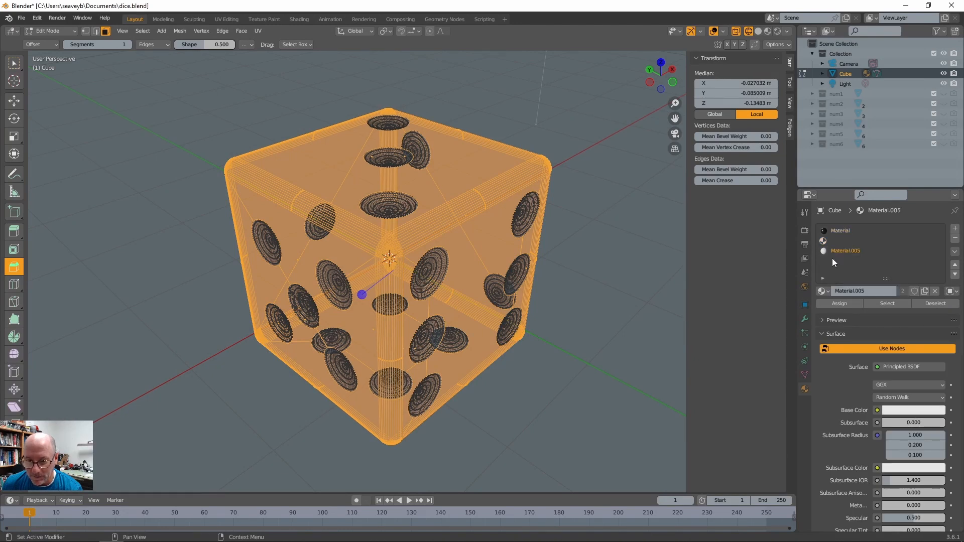
click(824, 291)
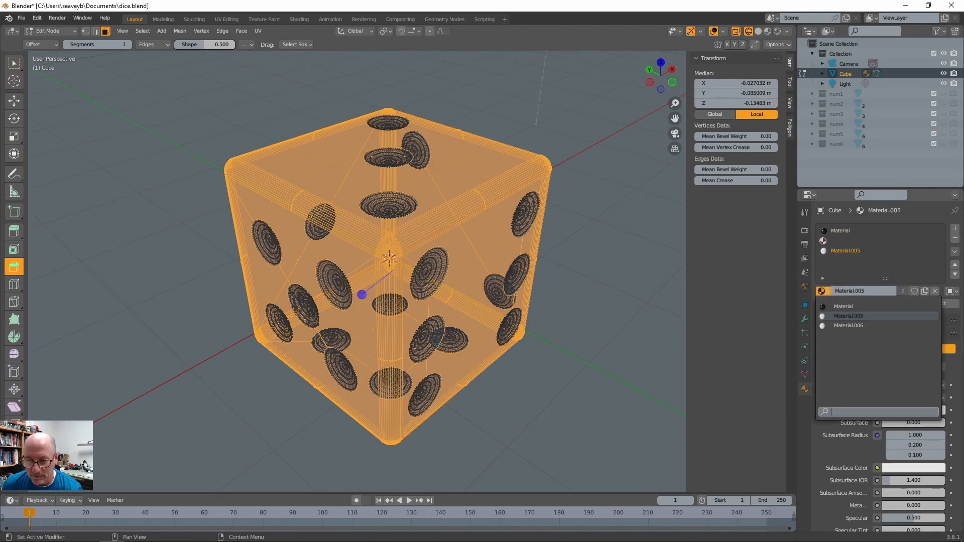
click(852, 316)
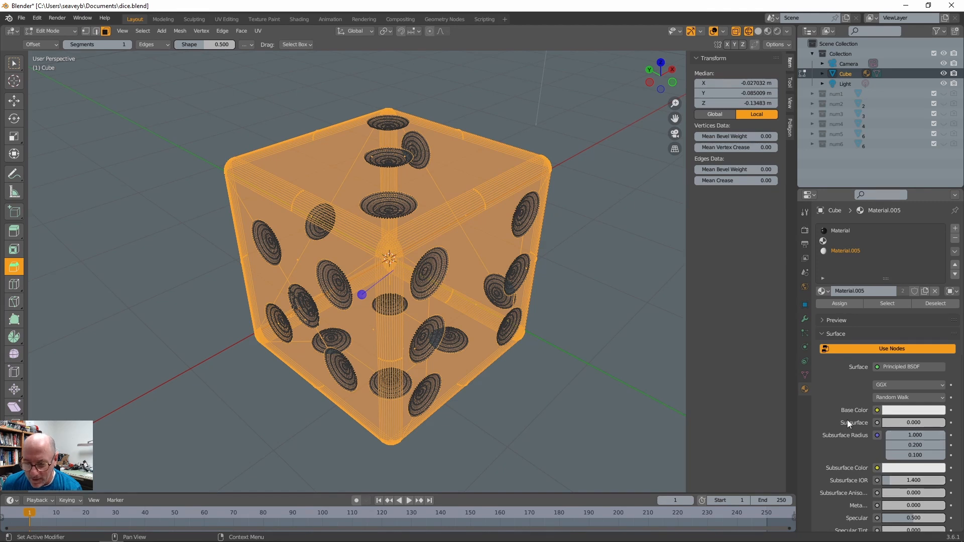
scroll(849, 417, down, 3)
scroll(855, 405, down, 3)
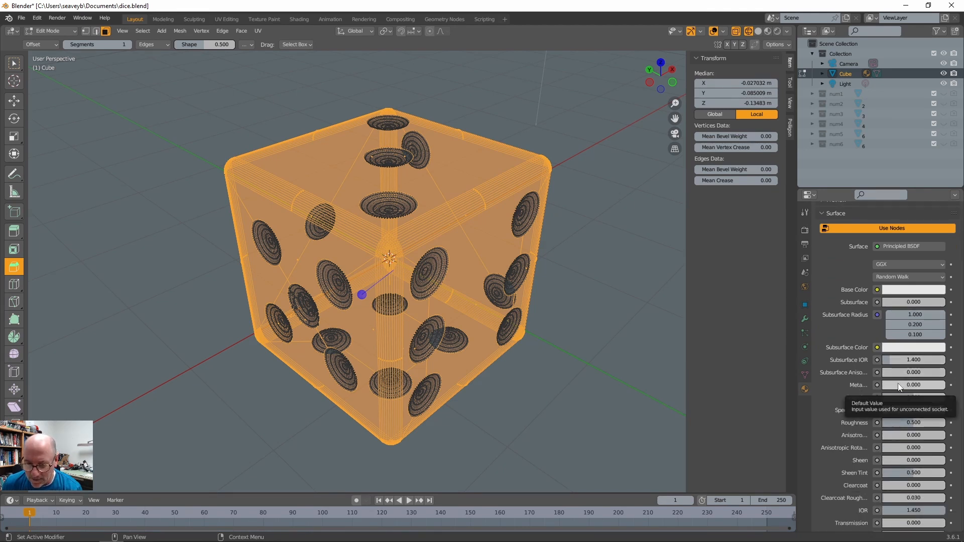
drag(892, 399, 886, 425)
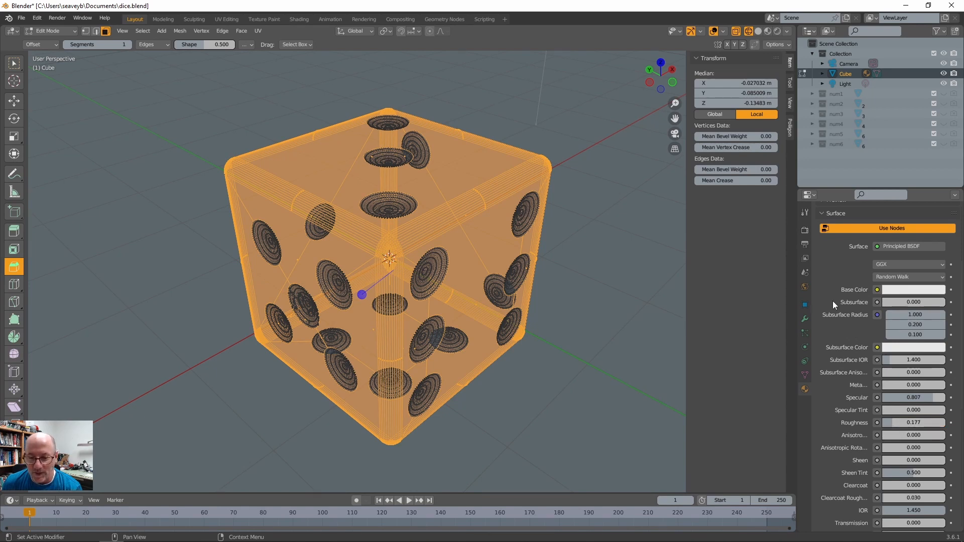
scroll(824, 300, up, 5)
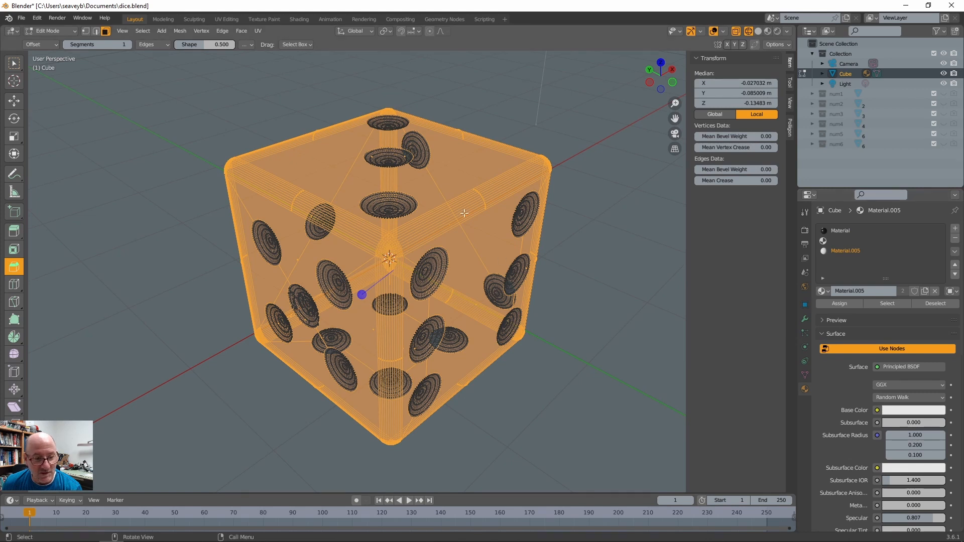
- Assign Material.005 to the selected body faces and show the die with Material Preview shading in Object Mode
click(839, 303)
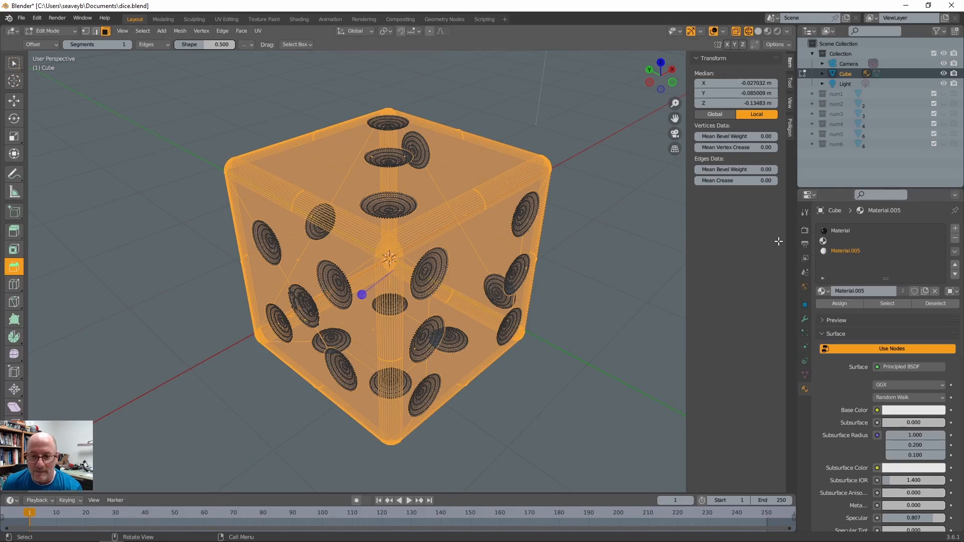
click(767, 31)
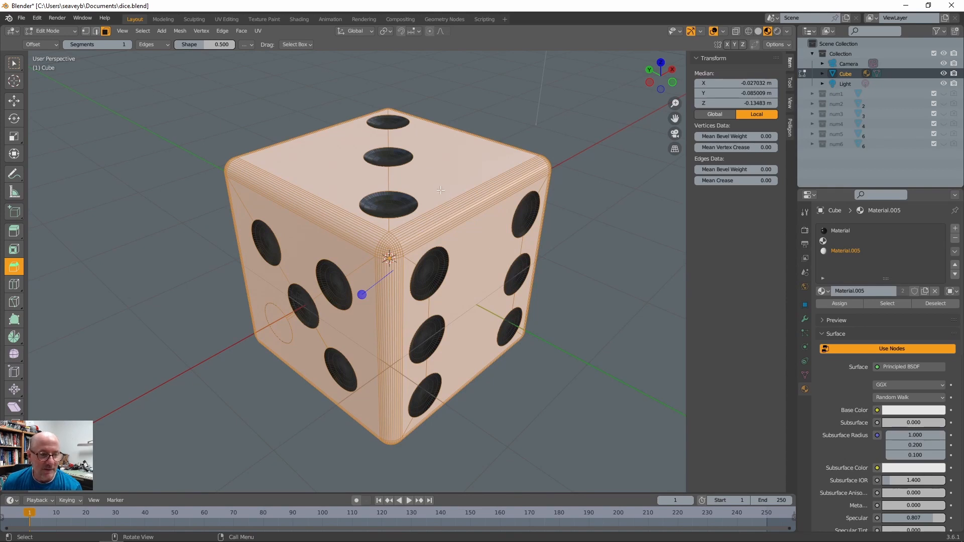
click(48, 31)
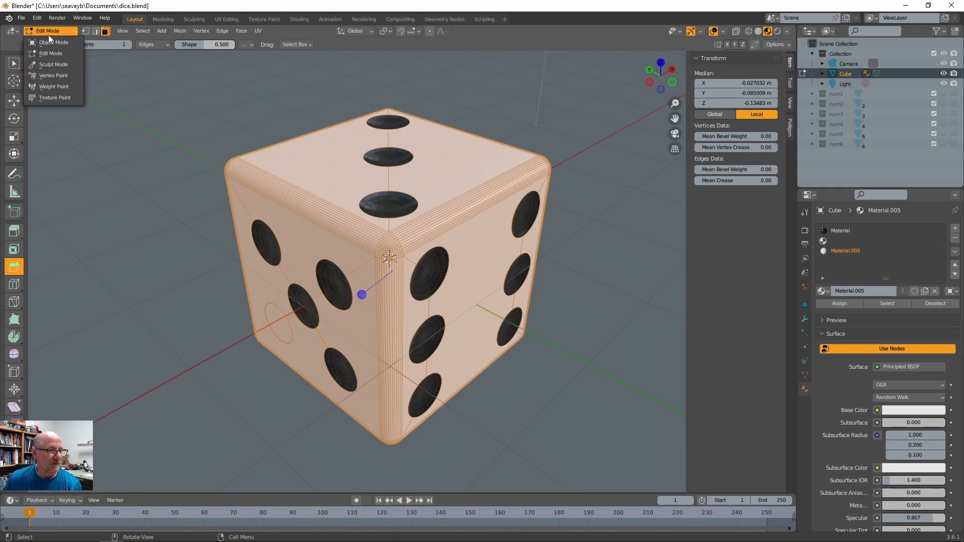
click(54, 42)
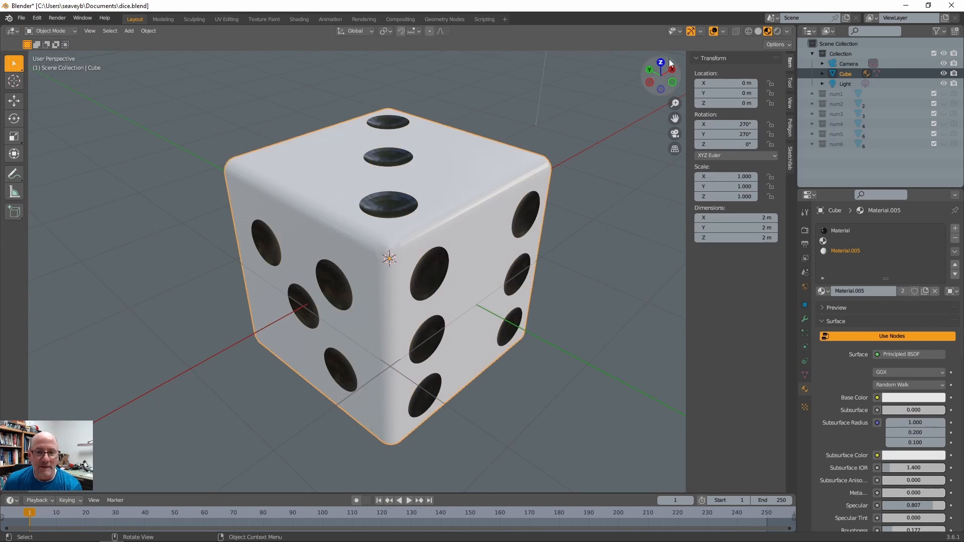
- Render the finished die and save the rendered image as die.png in the Documents folder
click(53, 18)
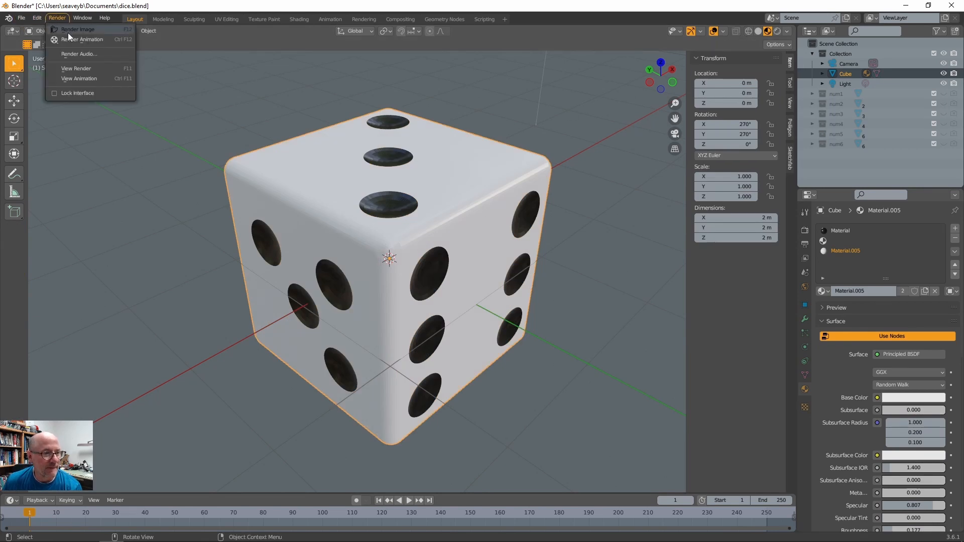
click(68, 30)
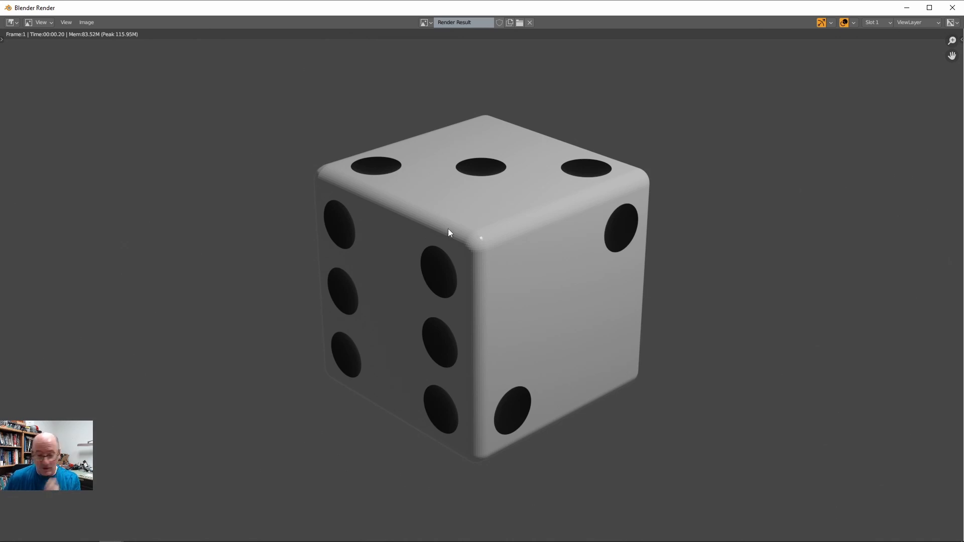
click(85, 23)
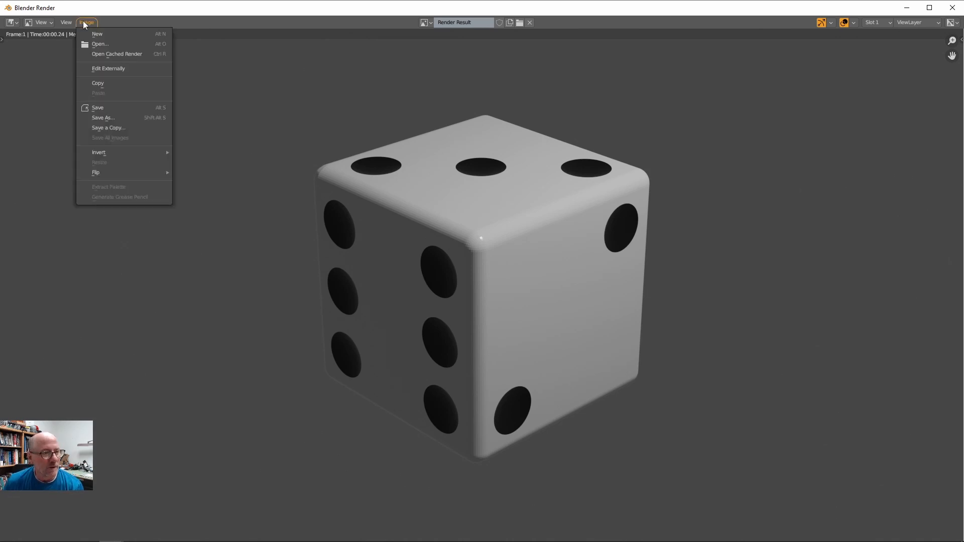
click(99, 107)
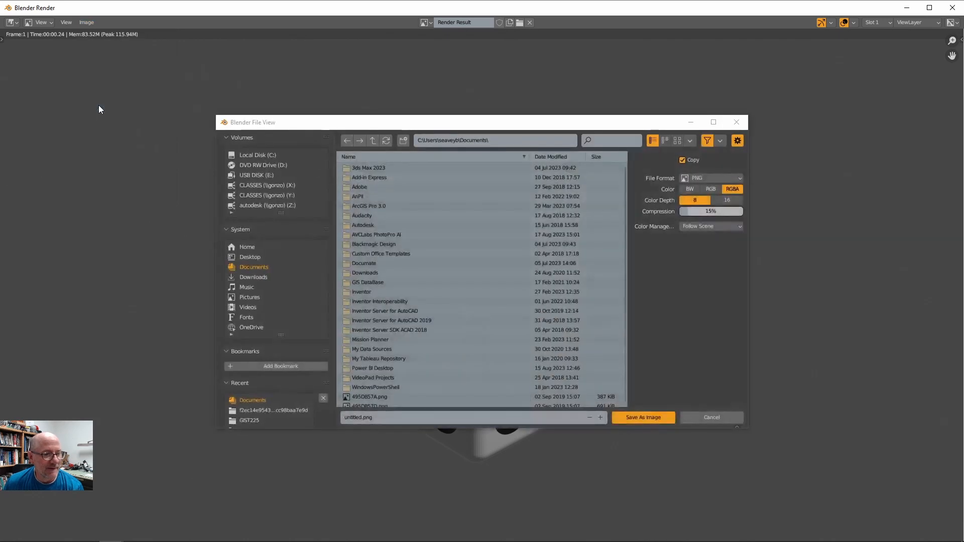
click(357, 417)
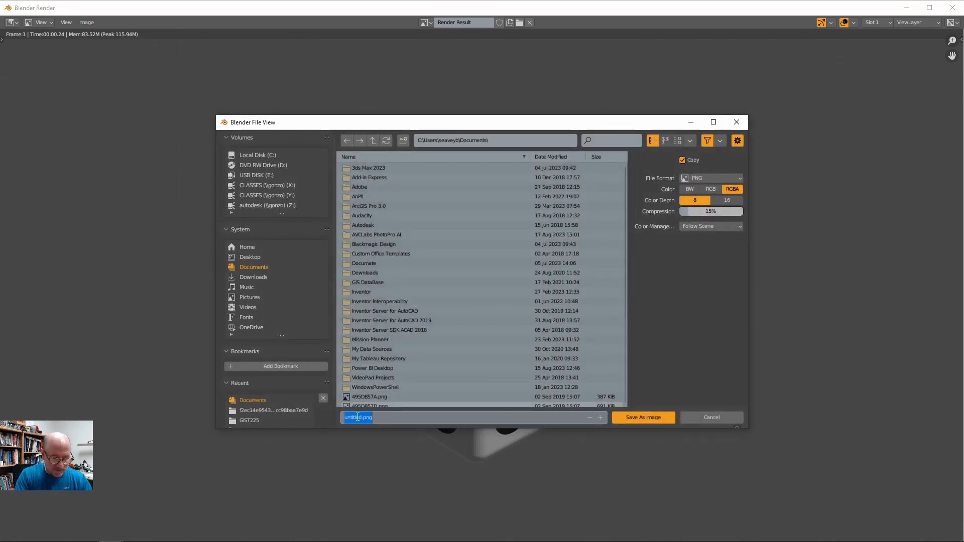
text(dice)
key(BackSpace)
key(BackSpace)
text(e)
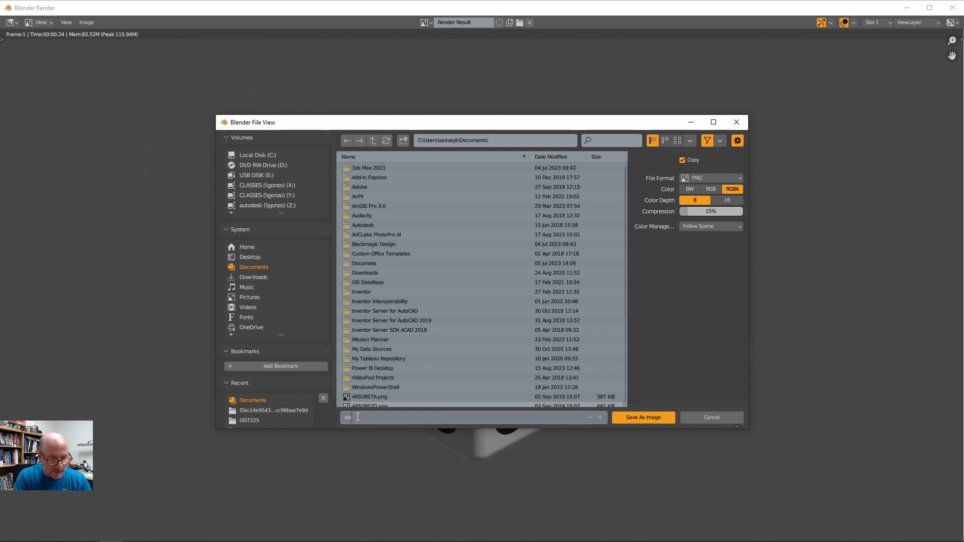
key(Return)
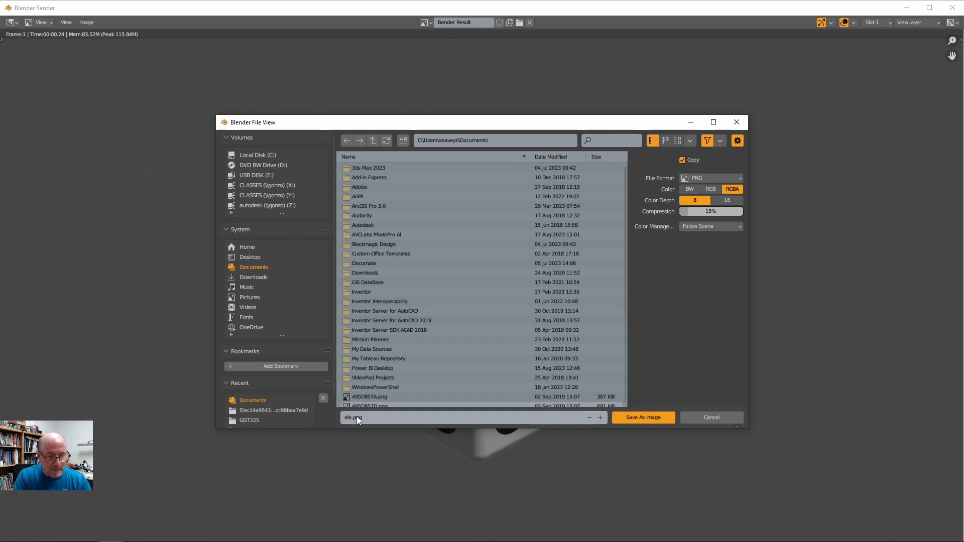
key(Return)
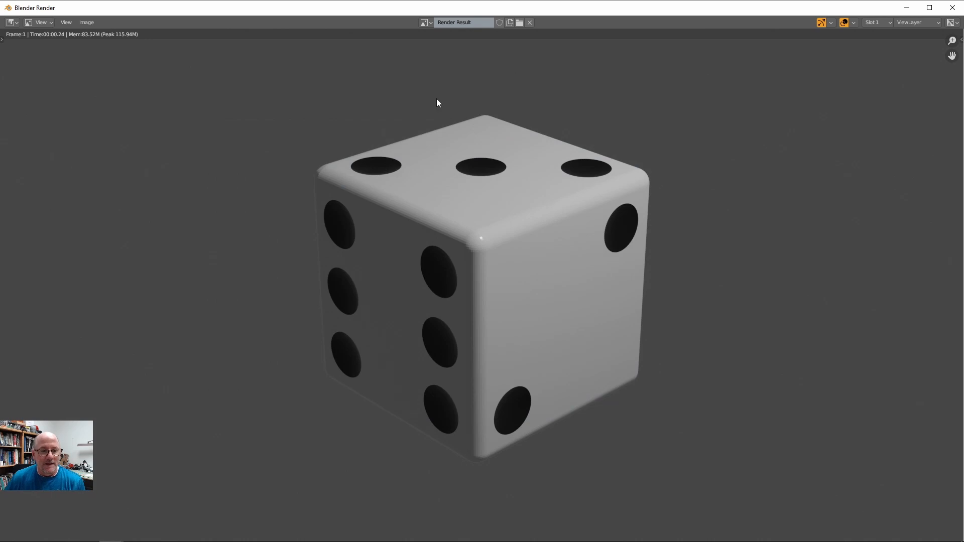